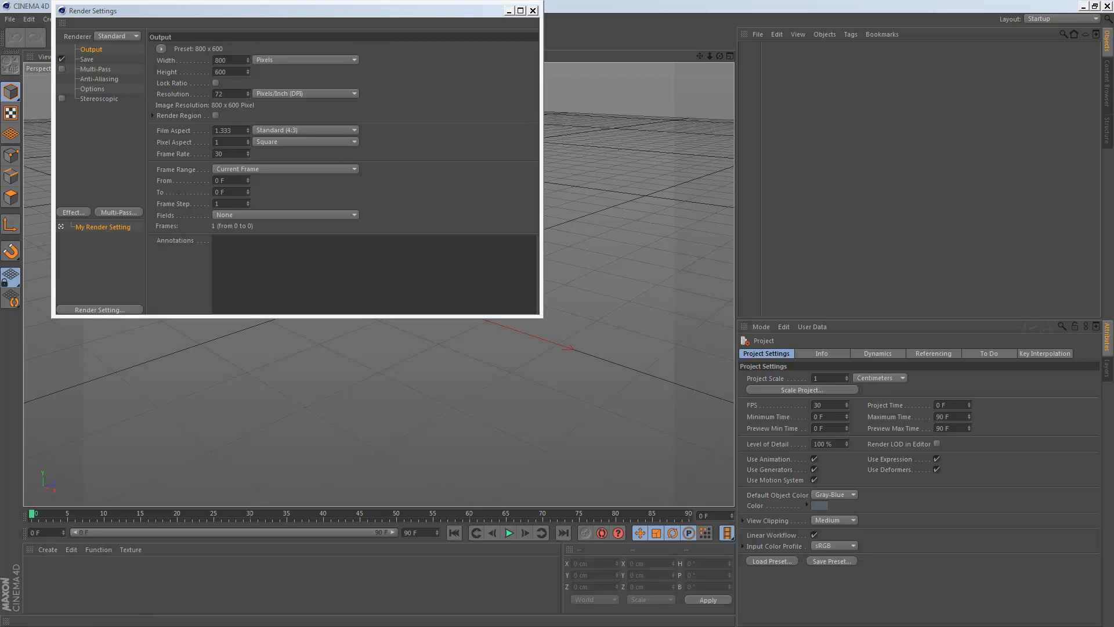
# Set the render output size to 1920 by 1080 pixels and close the render settings.
pyautogui.doubleClick(220, 60)
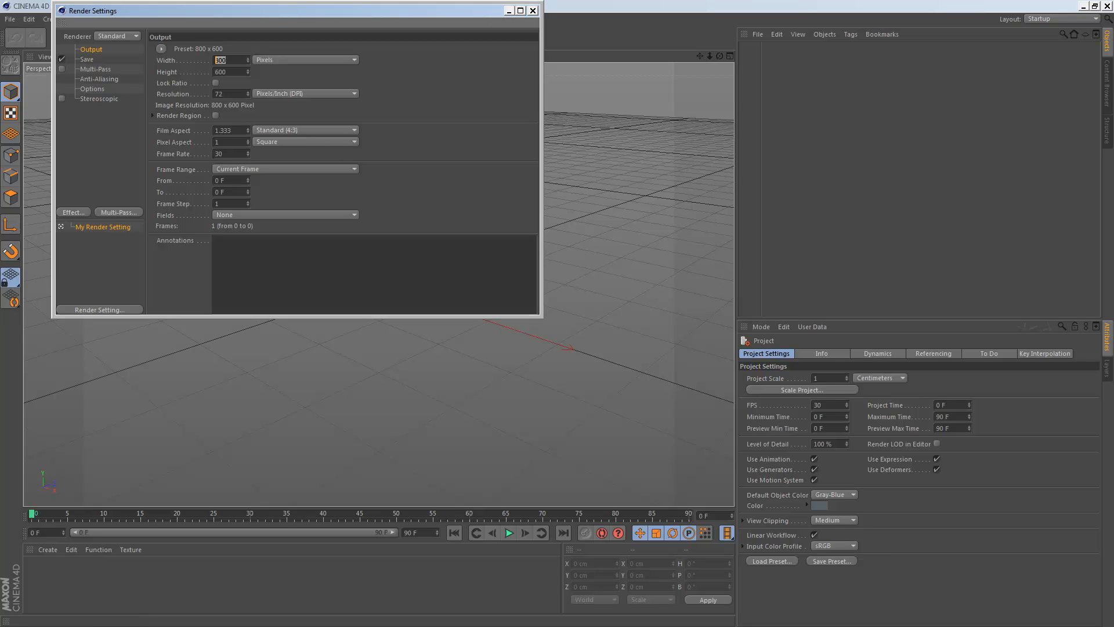
pyautogui.write('1920')
pyautogui.press('Tab')
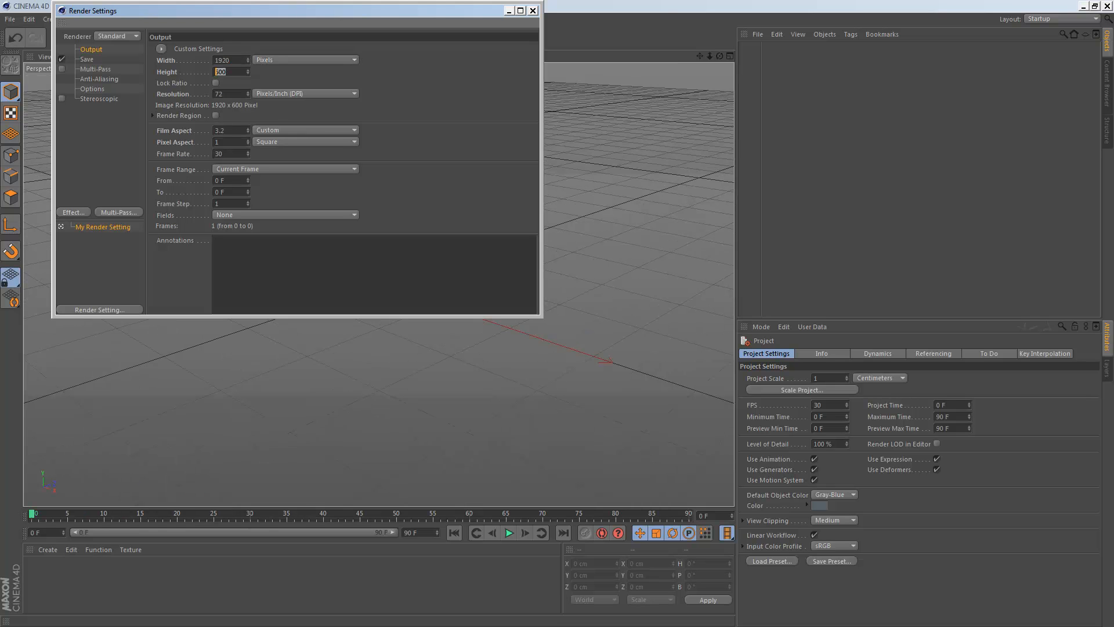
pyautogui.write('1080')
pyautogui.press('Return')
pyautogui.press('Tab')
pyautogui.write('100')
pyautogui.hotkey('alt', 'F4')
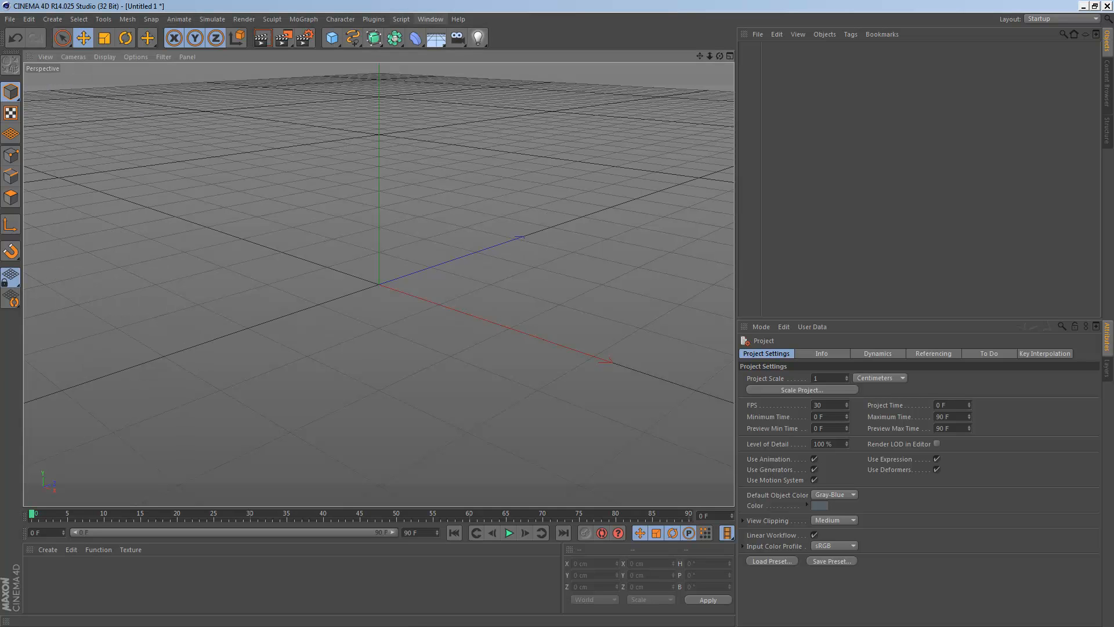
# Add a MoText object to the scene and set its text to "BigTFx".
pyautogui.click(304, 19)
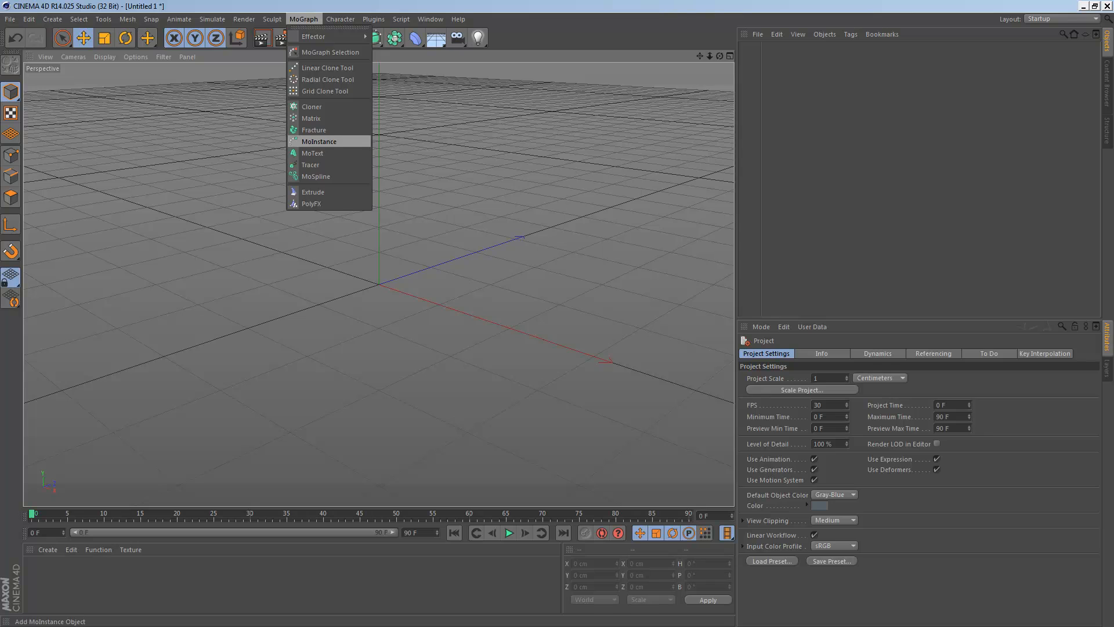
pyautogui.click(312, 153)
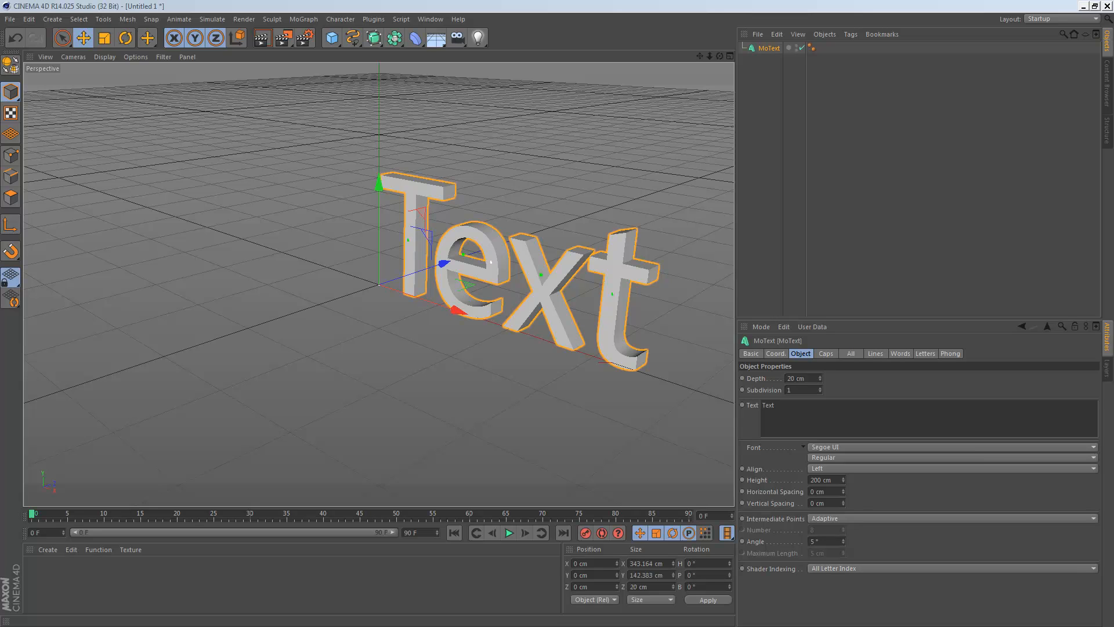
pyautogui.moveTo(777, 404); pyautogui.dragTo(762, 404)
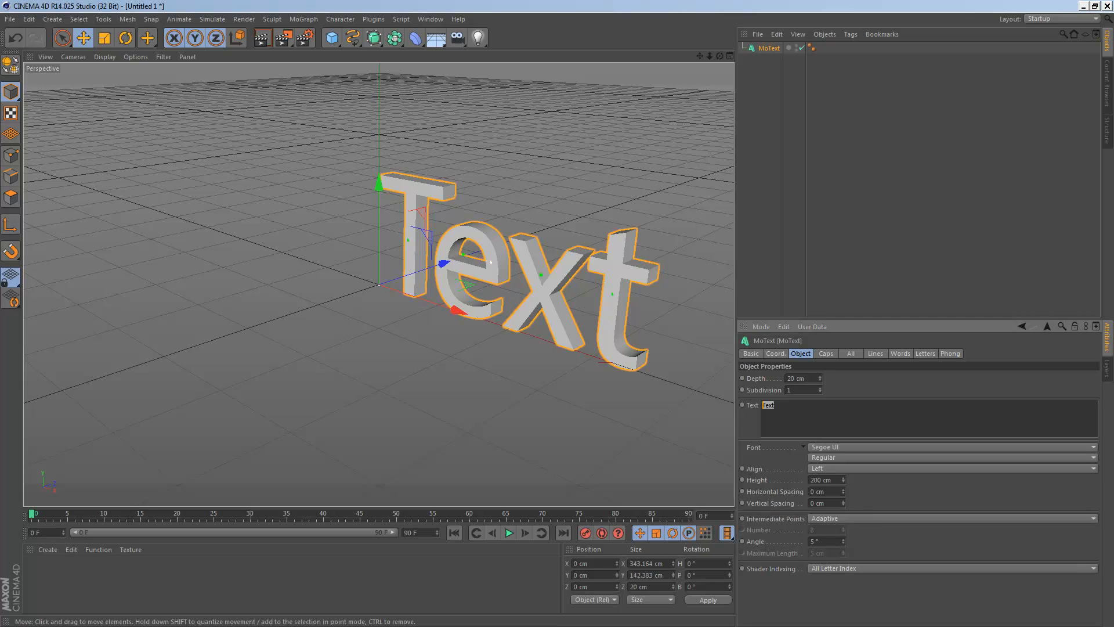
pyautogui.write('BigTFx')
pyautogui.hotkey('ctrl', 'Return')
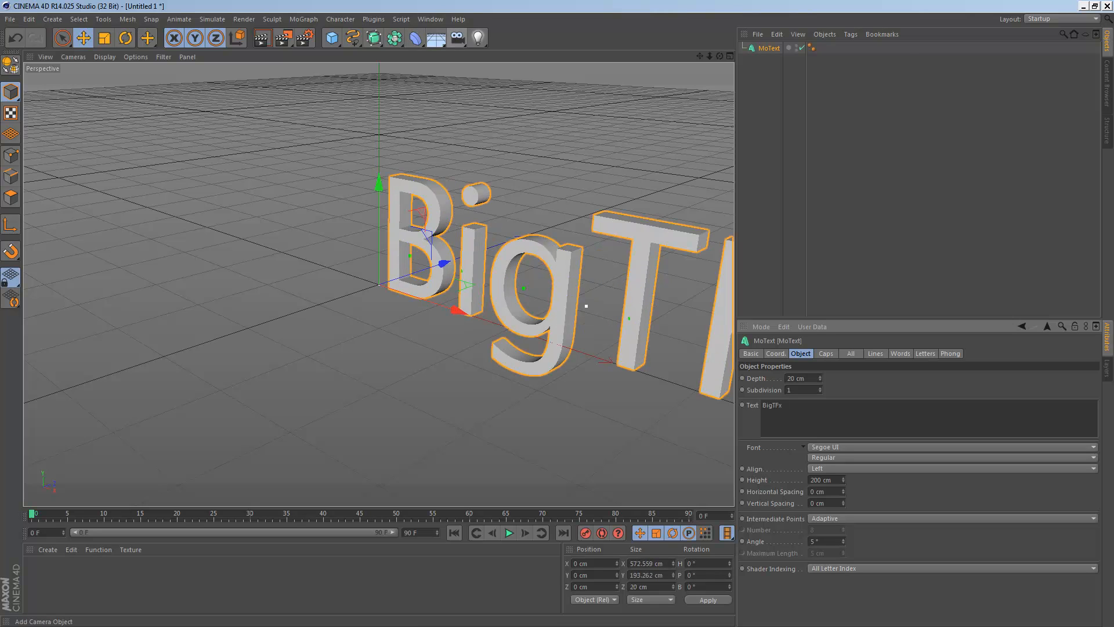
# Add a camera and set its heading and pitch rotation to 0°.
pyautogui.moveTo(458, 38)
pyautogui.mouseDown()
pyautogui.moveTo(511, 96)
pyautogui.moveTo(458, 37)
pyautogui.mouseUp()
pyautogui.click(458, 38)
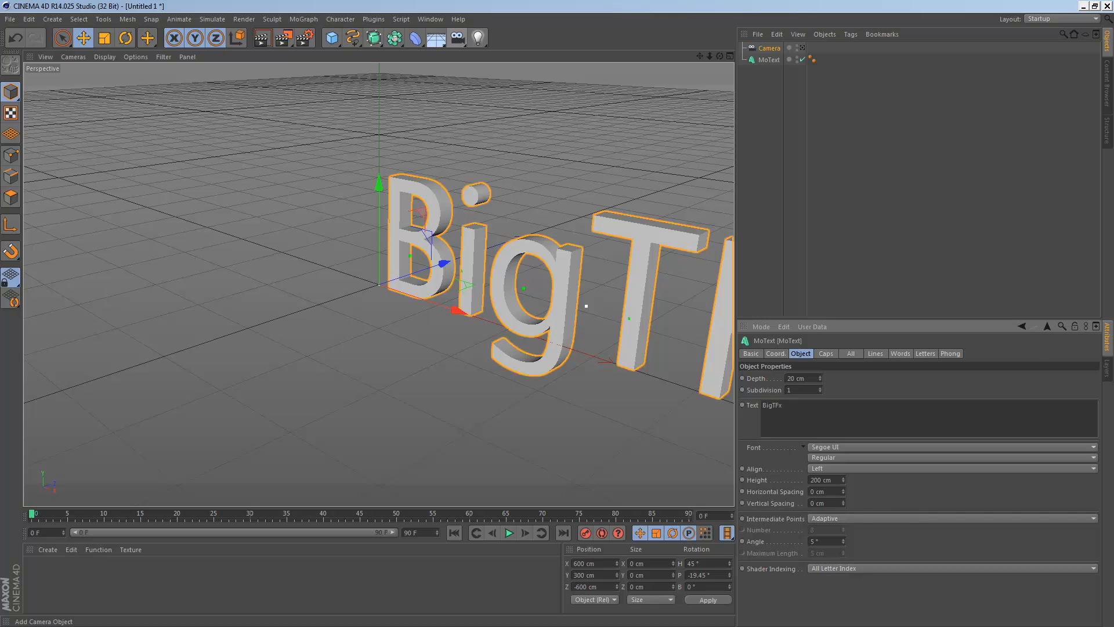
pyautogui.doubleClick(689, 563)
pyautogui.write('0')
pyautogui.press('Return')
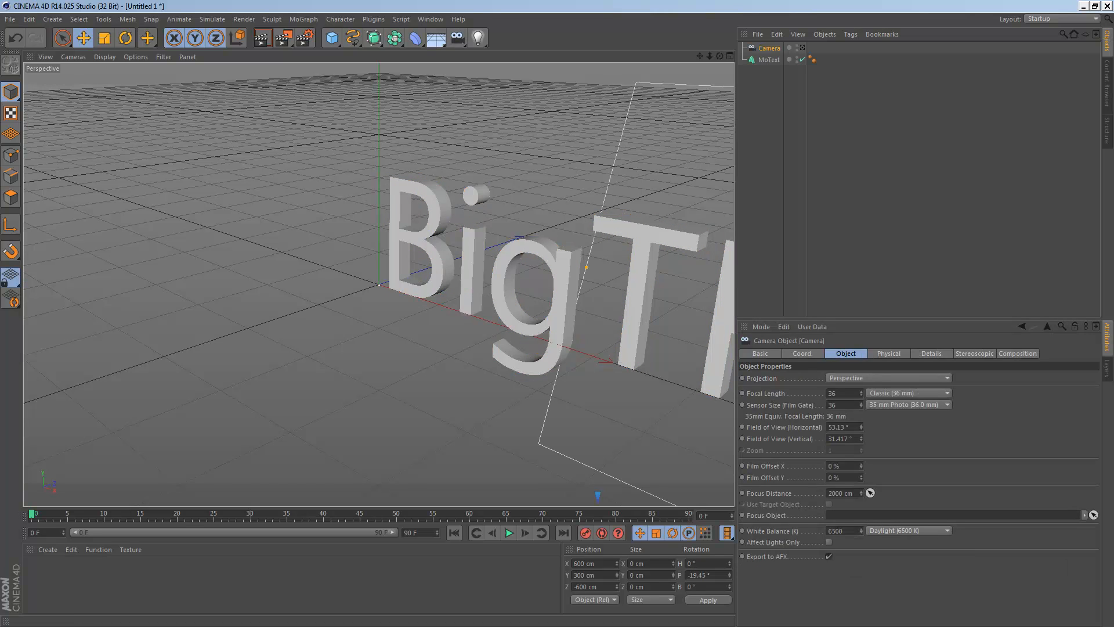
pyautogui.doubleClick(709, 575)
pyautogui.write('0')
pyautogui.press('Return')
# Switch the camera's coordinates to World and set its X and Z positions to 0 cm.
pyautogui.click(595, 599)
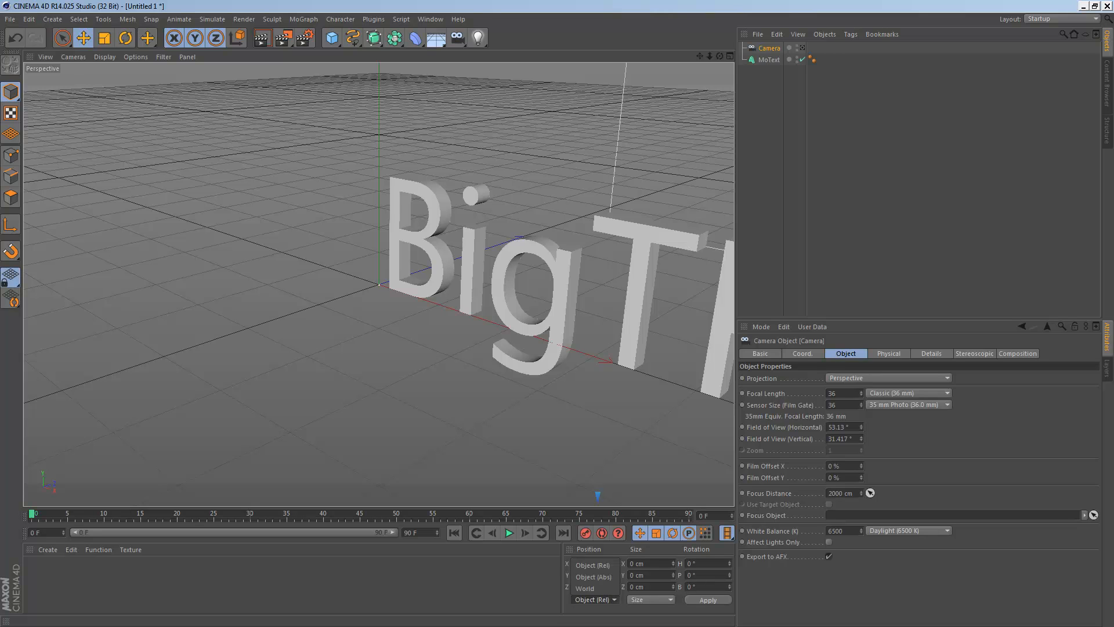
pyautogui.click(593, 588)
pyautogui.doubleClick(593, 563)
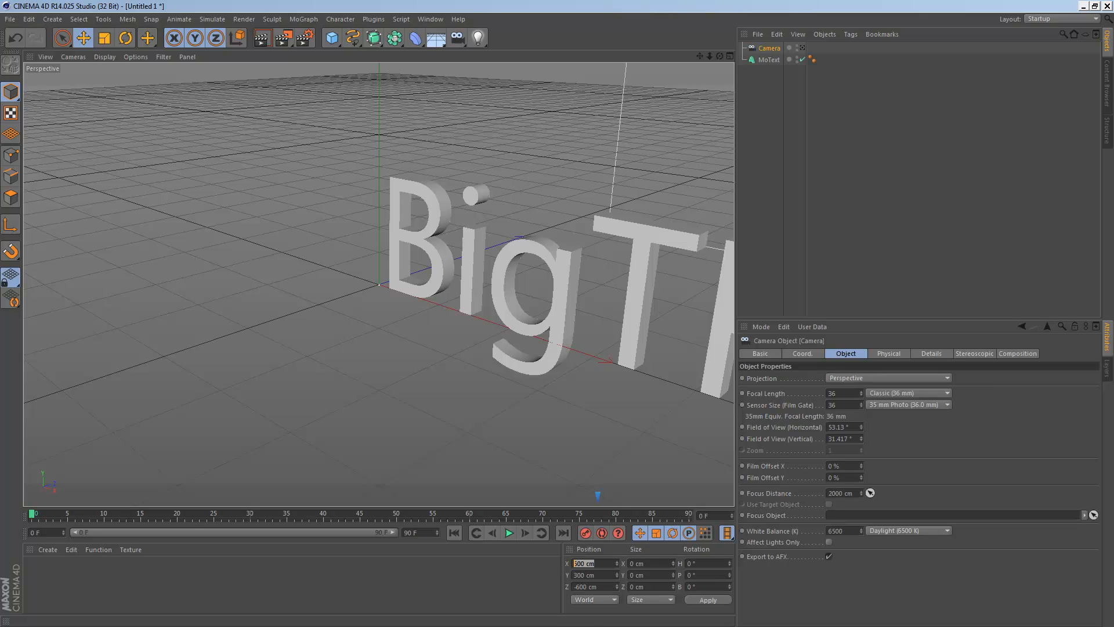
pyautogui.write('0')
pyautogui.press('Return')
pyautogui.moveTo(598, 587); pyautogui.dragTo(571, 587)
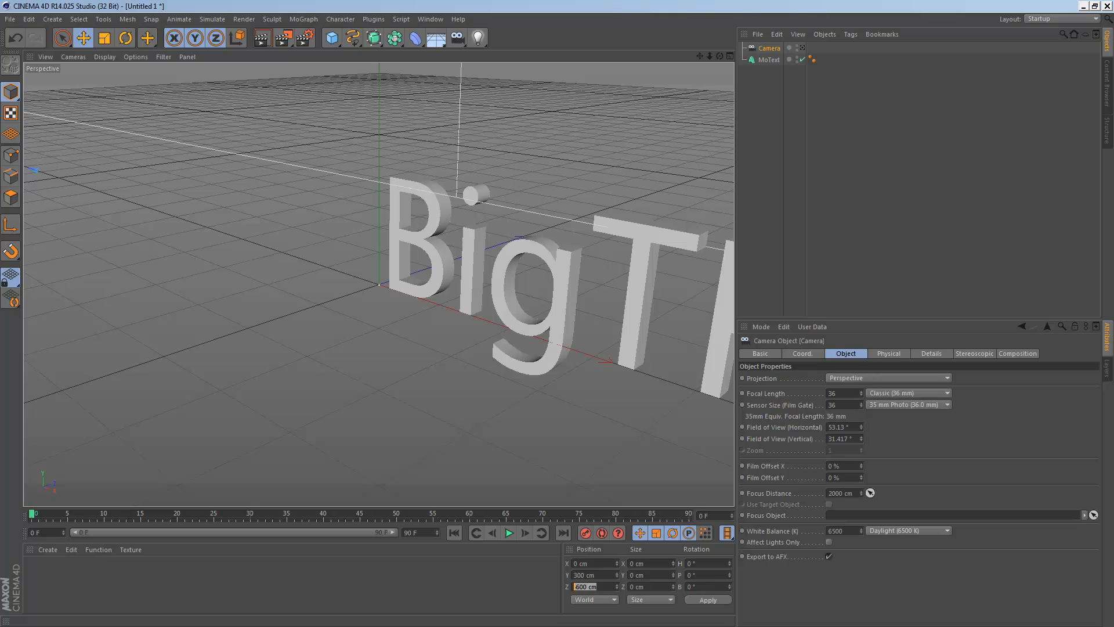
pyautogui.write('0')
pyautogui.press('Return')
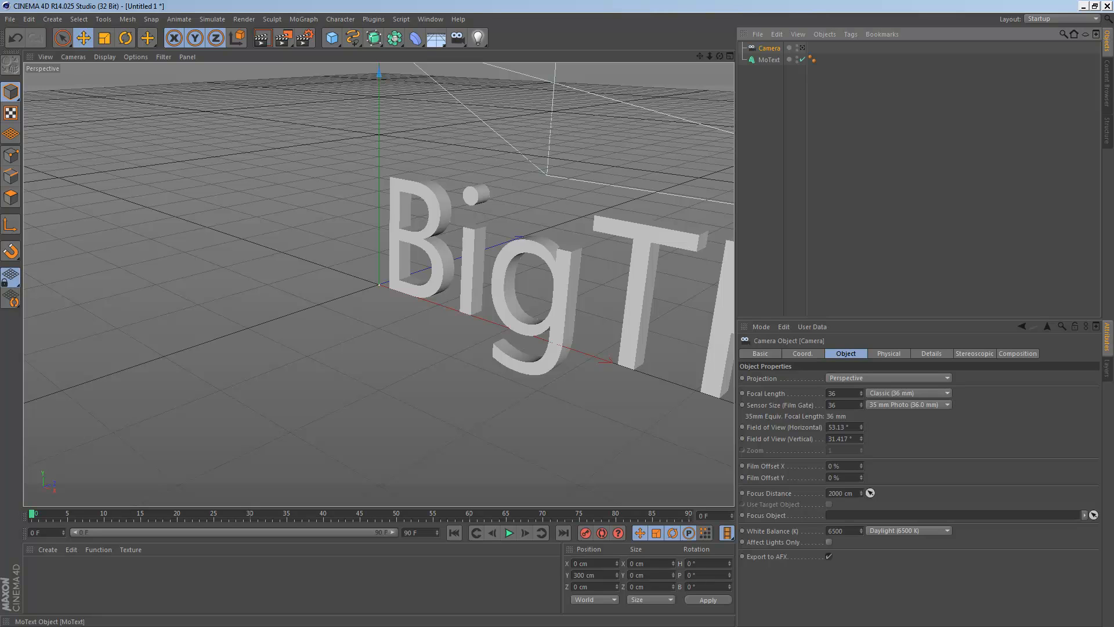
# Look through the new camera and set its Z position to -600 cm.
pyautogui.click(802, 48)
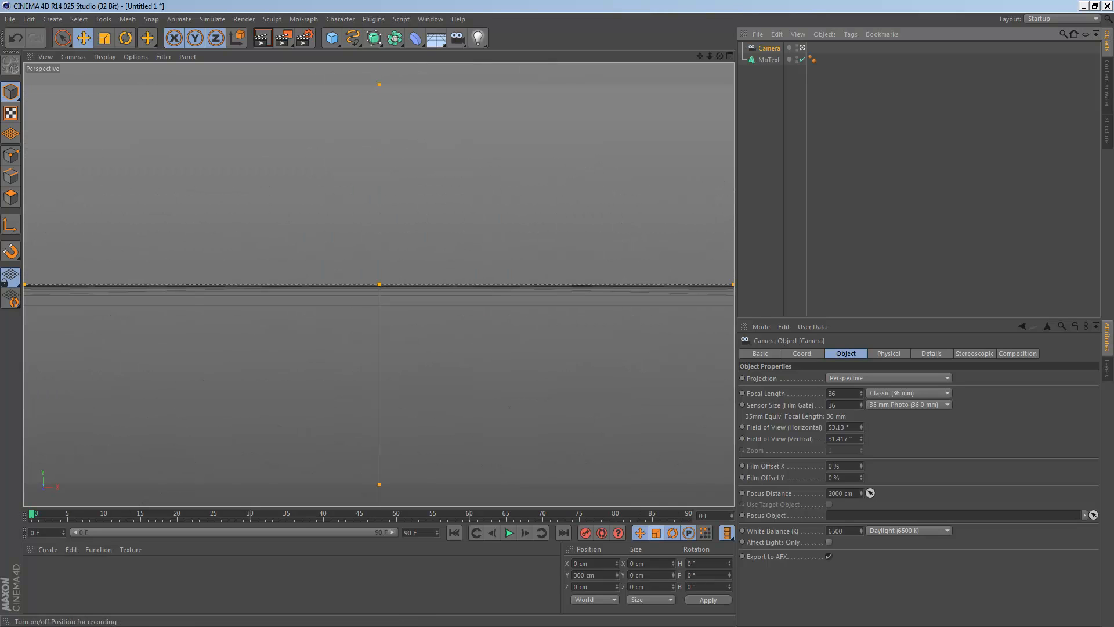
pyautogui.moveTo(588, 586); pyautogui.dragTo(573, 586)
pyautogui.write('-600')
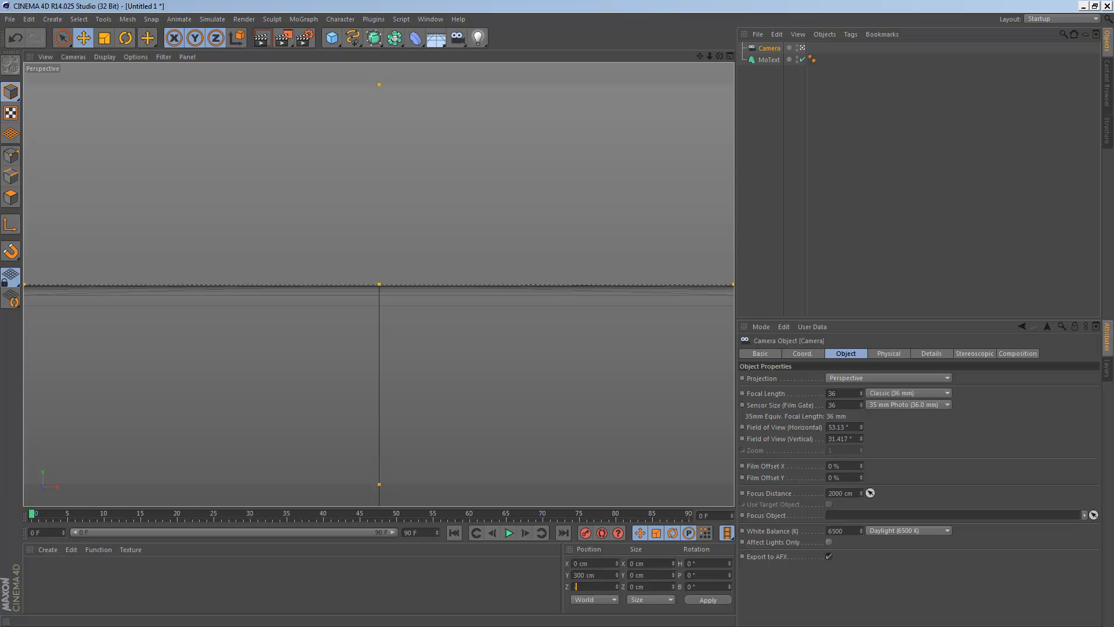
pyautogui.press('Return')
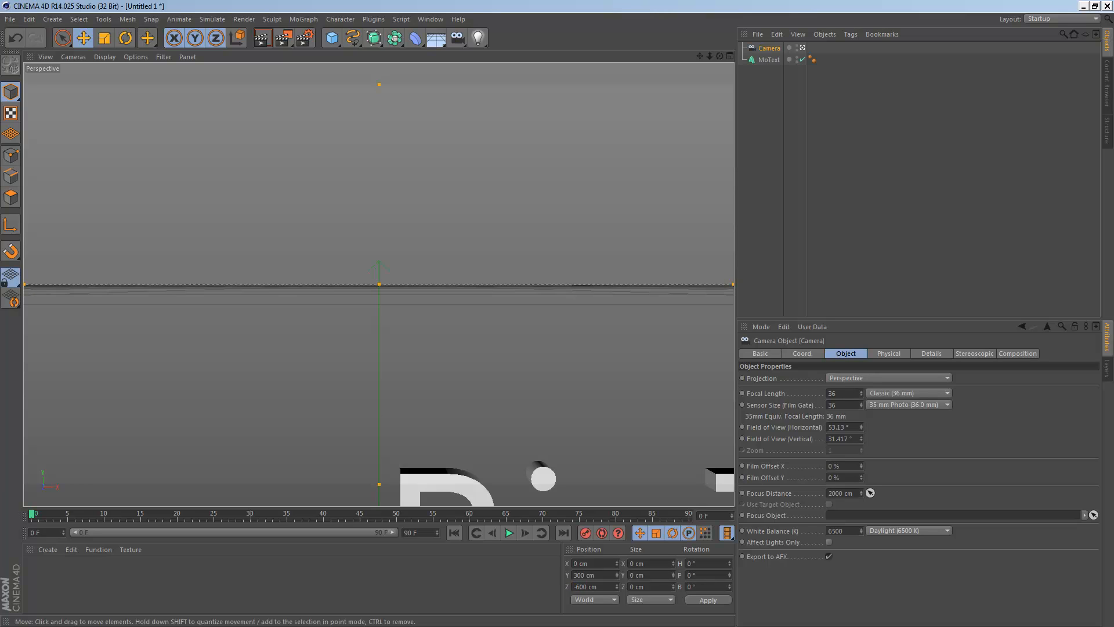
# Set the alignment of the MoText object to Middle.
pyautogui.click(768, 59)
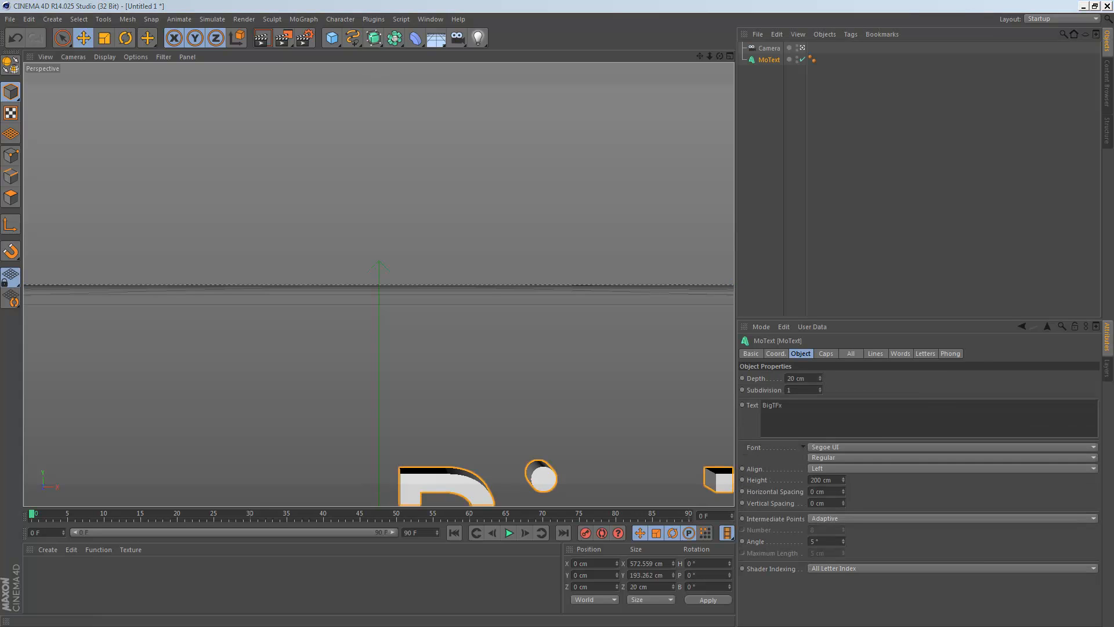
pyautogui.click(952, 468)
pyautogui.click(952, 492)
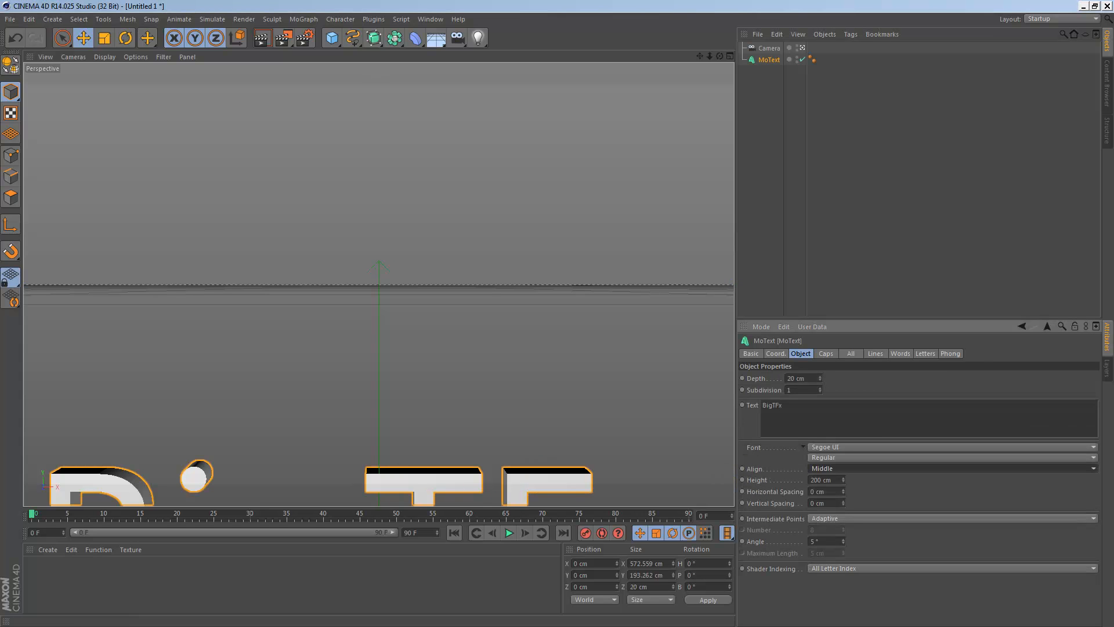
# Try a Y position of 300 cm for the MoText object and return it to 0 cm.
pyautogui.moveTo(589, 574); pyautogui.dragTo(574, 575)
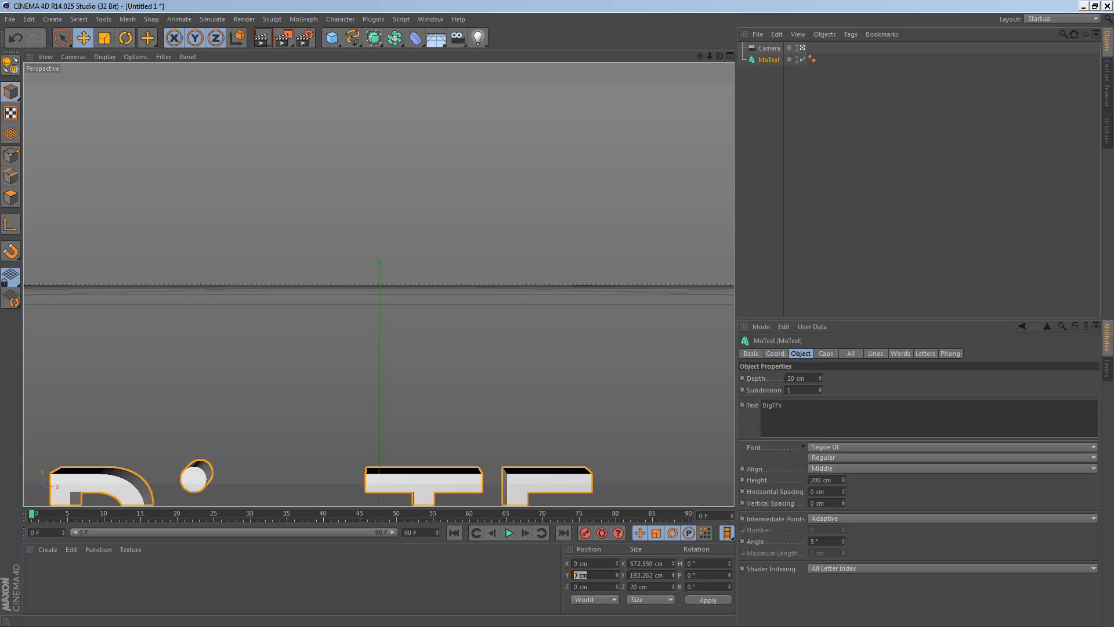
pyautogui.write('300')
pyautogui.press('Return')
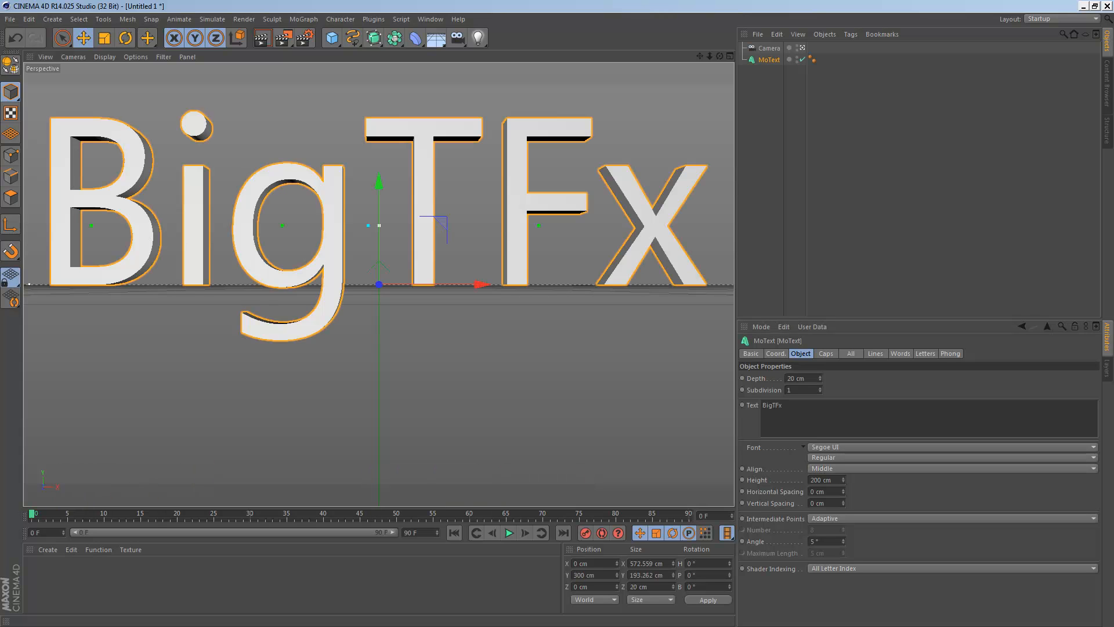
pyautogui.moveTo(595, 574); pyautogui.dragTo(574, 575)
pyautogui.write('0')
pyautogui.press('Return')
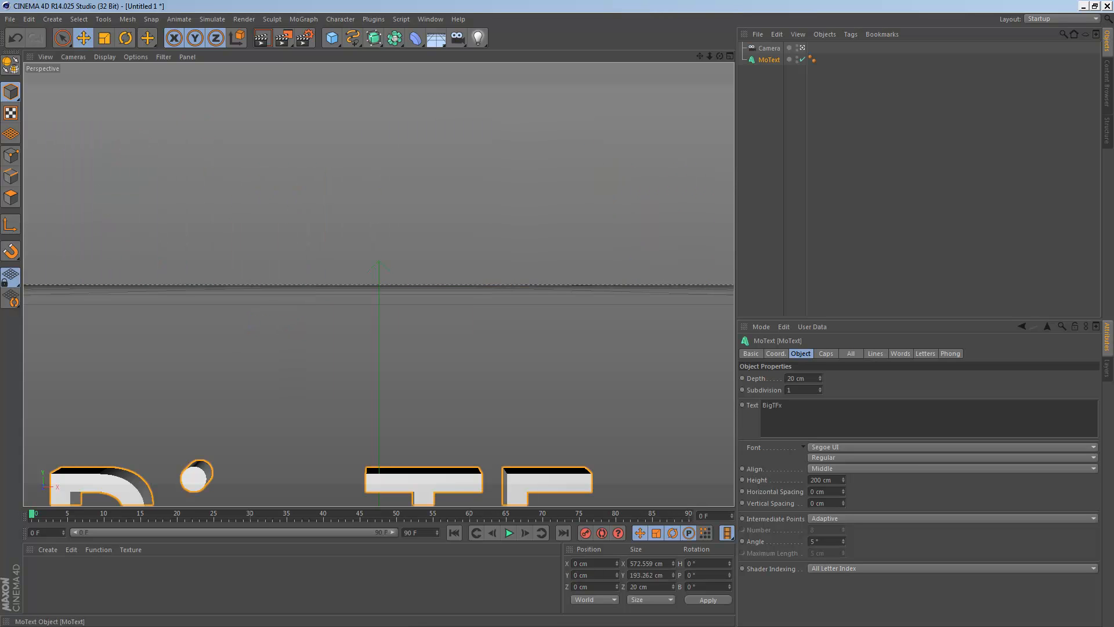
# Set the camera's Y position to 50 cm to centre the text vertically in its view.
pyautogui.click(768, 48)
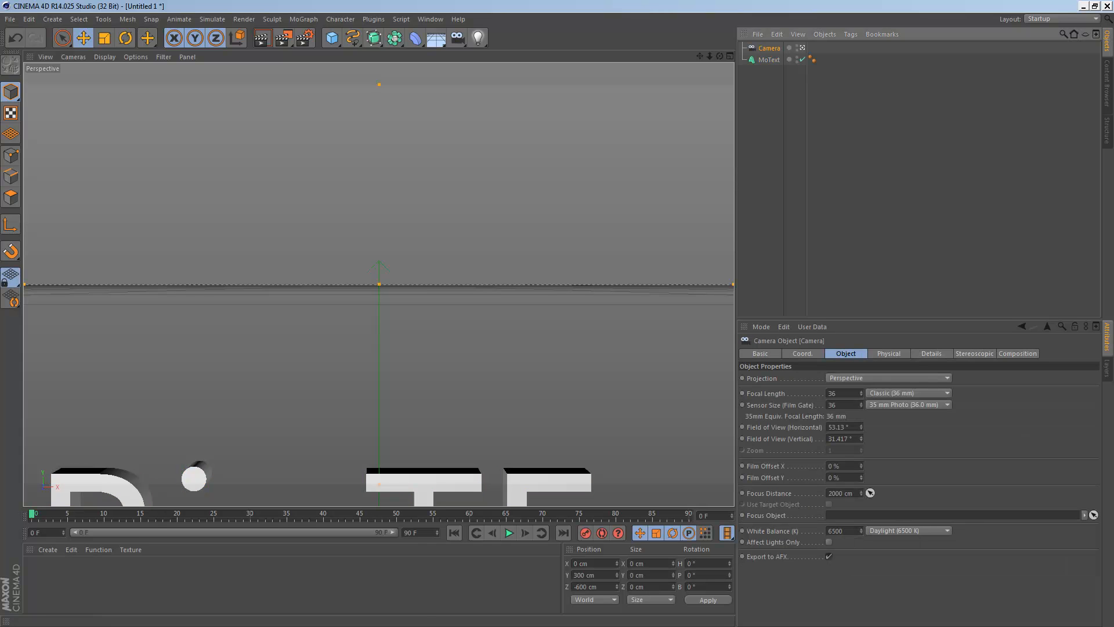
pyautogui.moveTo(594, 574); pyautogui.dragTo(573, 574)
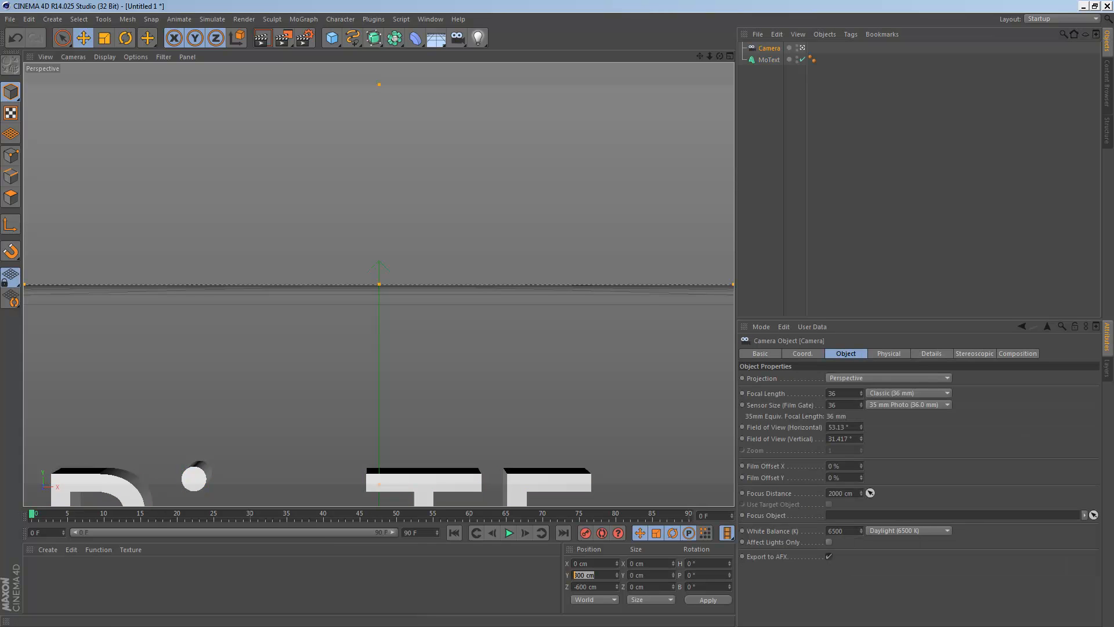
pyautogui.write('50')
pyautogui.press('Return')
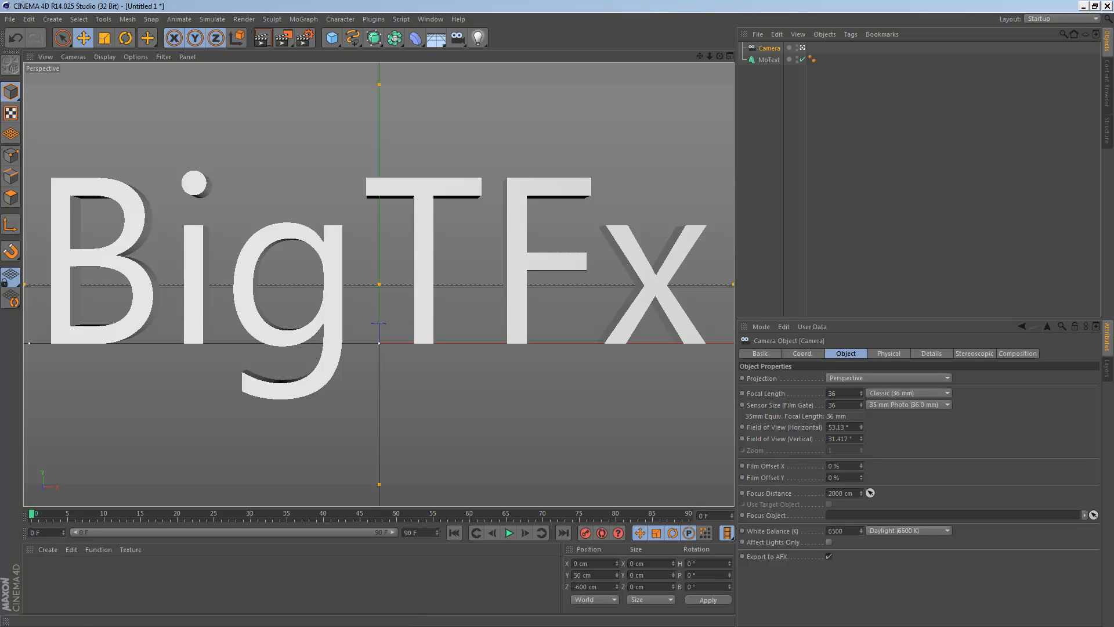
# Change the font of the MoText object to Sefer AH.
pyautogui.click(769, 59)
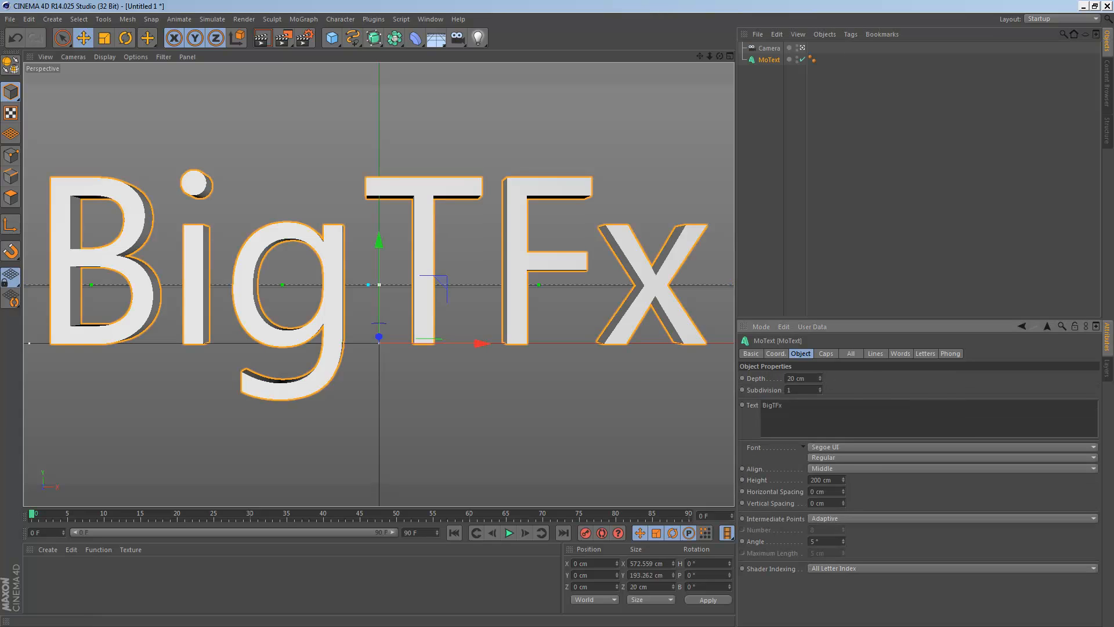
pyautogui.click(952, 447)
pyautogui.scroll(2, 949, 441)
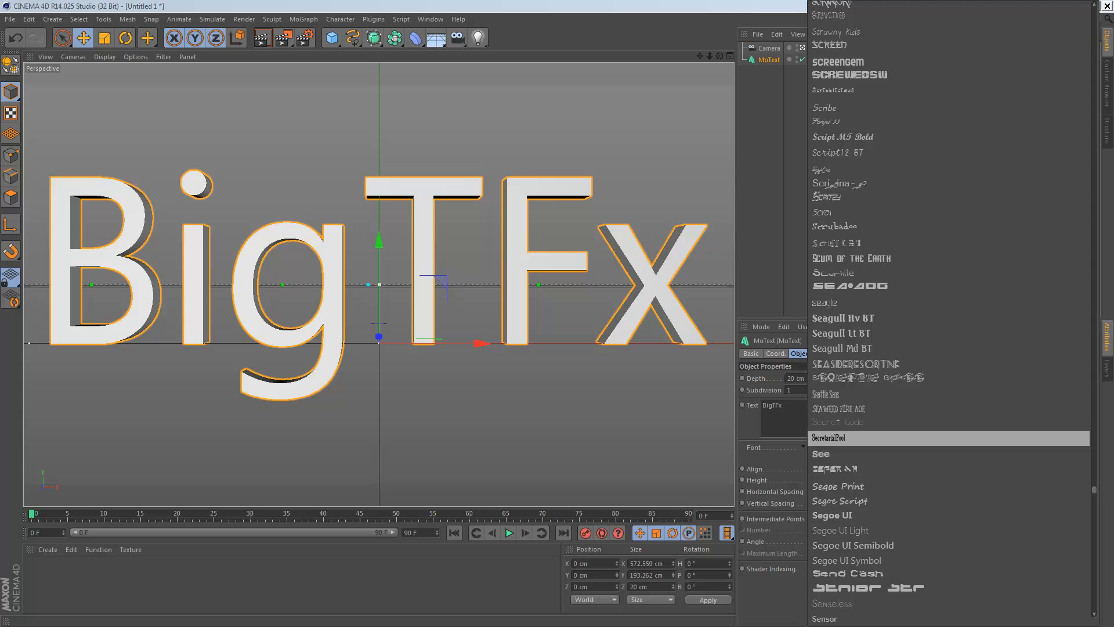
pyautogui.click(836, 468)
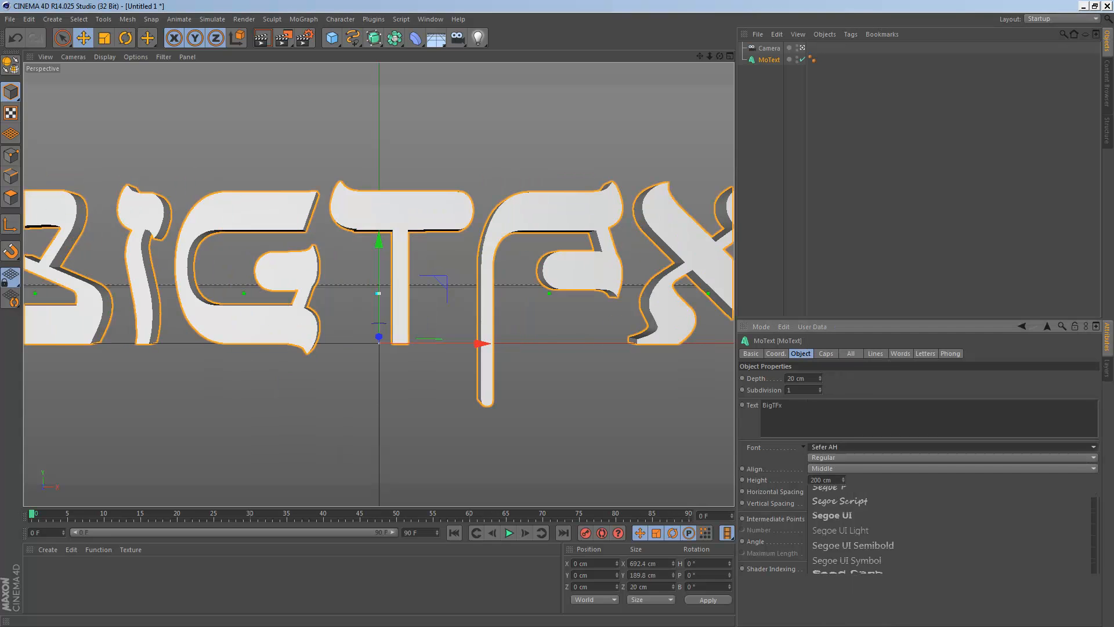
# Change the font of the MoText object to Slant.
pyautogui.click(952, 447)
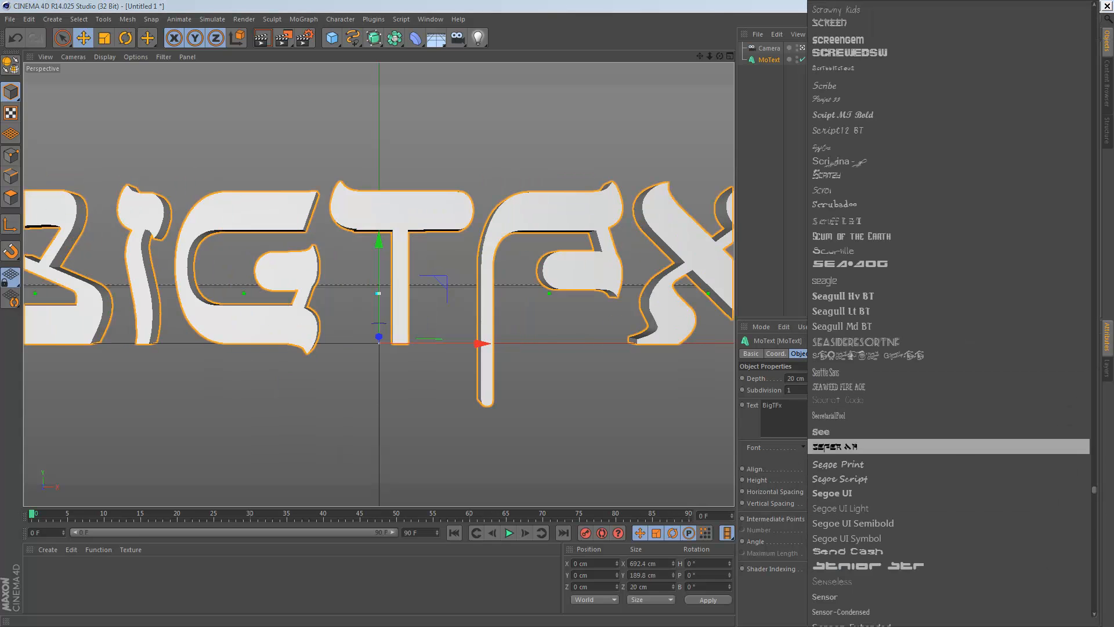
pyautogui.scroll(2, 949, 515)
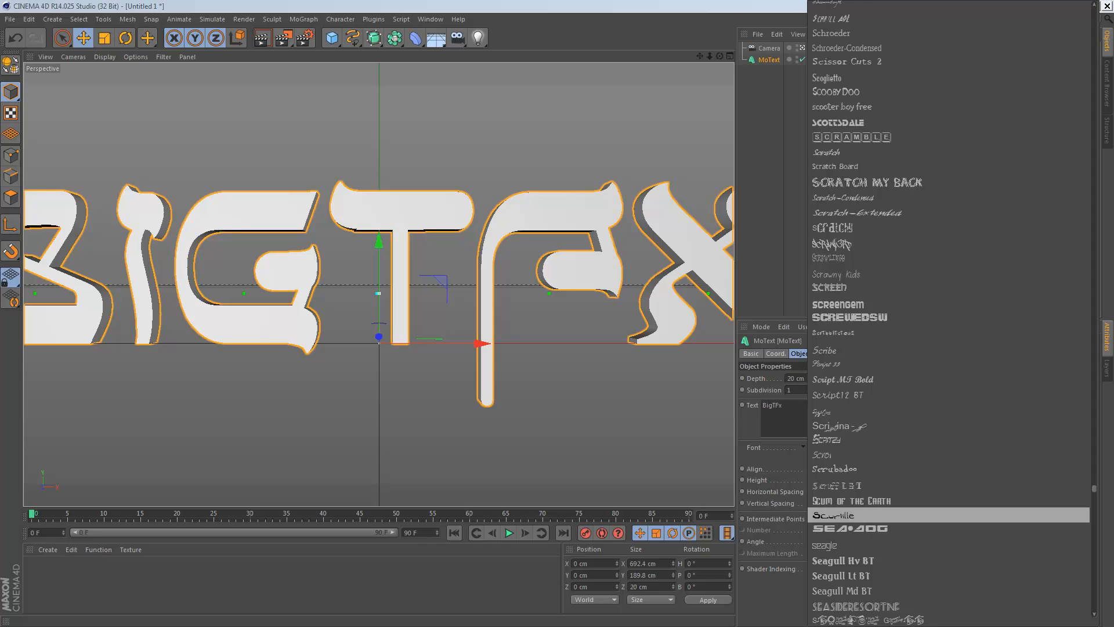
pyautogui.scroll(-10, 949, 442)
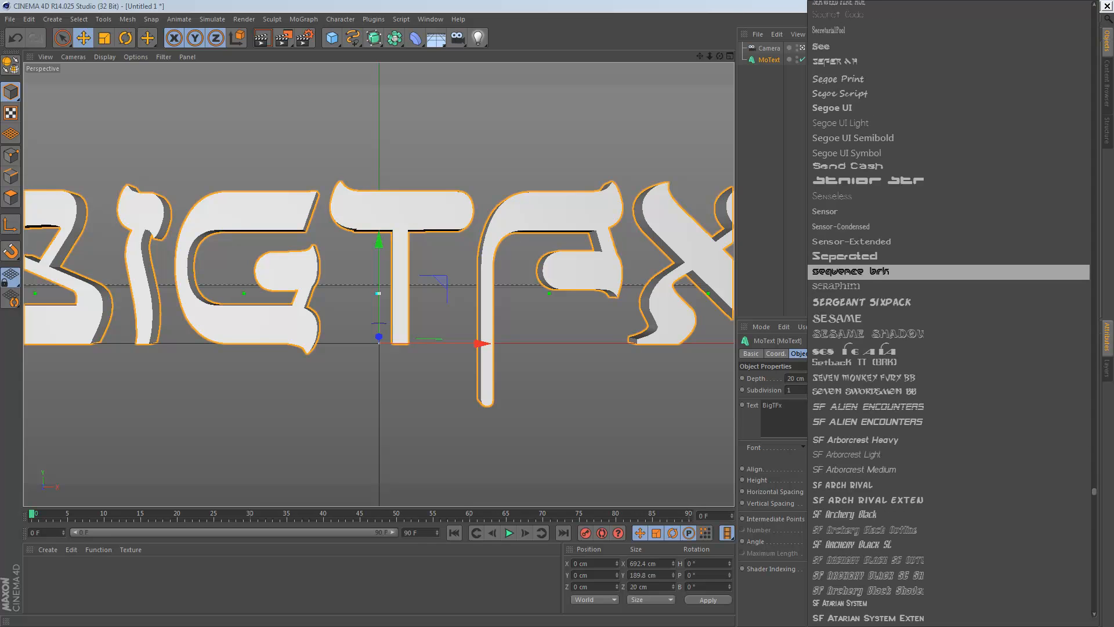
pyautogui.scroll(-11, 949, 442)
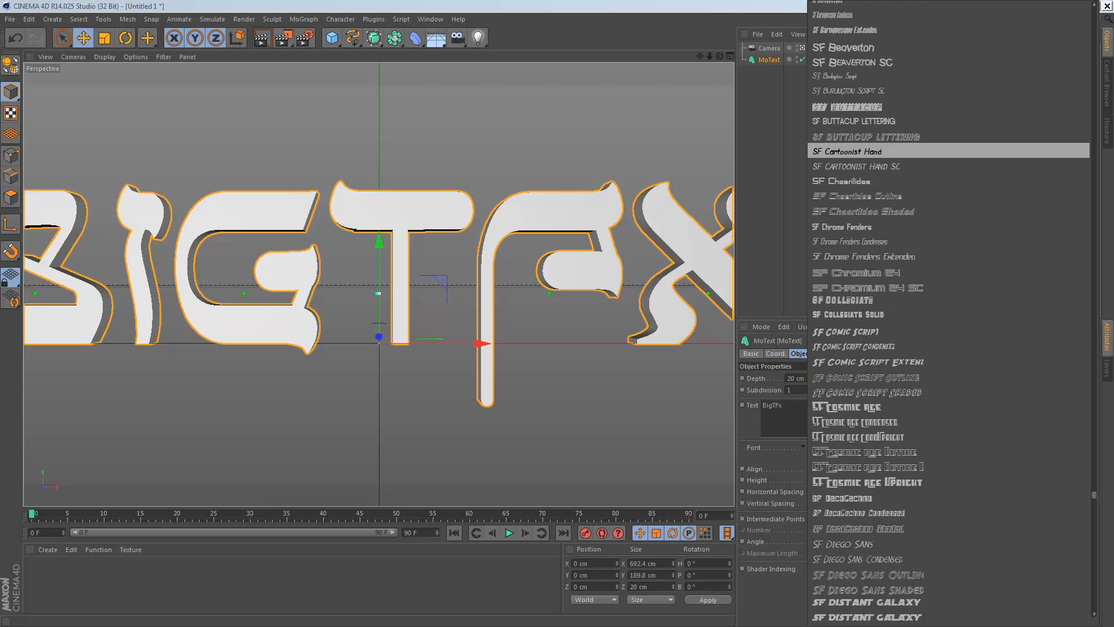
pyautogui.scroll(-20, 949, 442)
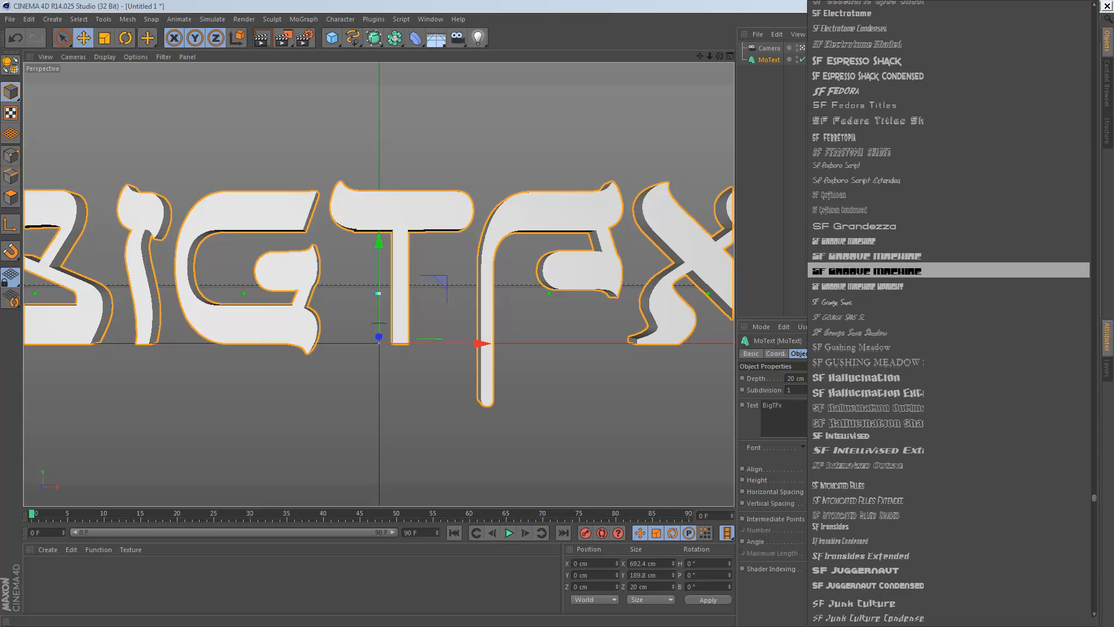
pyautogui.scroll(-4, 949, 285)
pyautogui.scroll(-8, 949, 296)
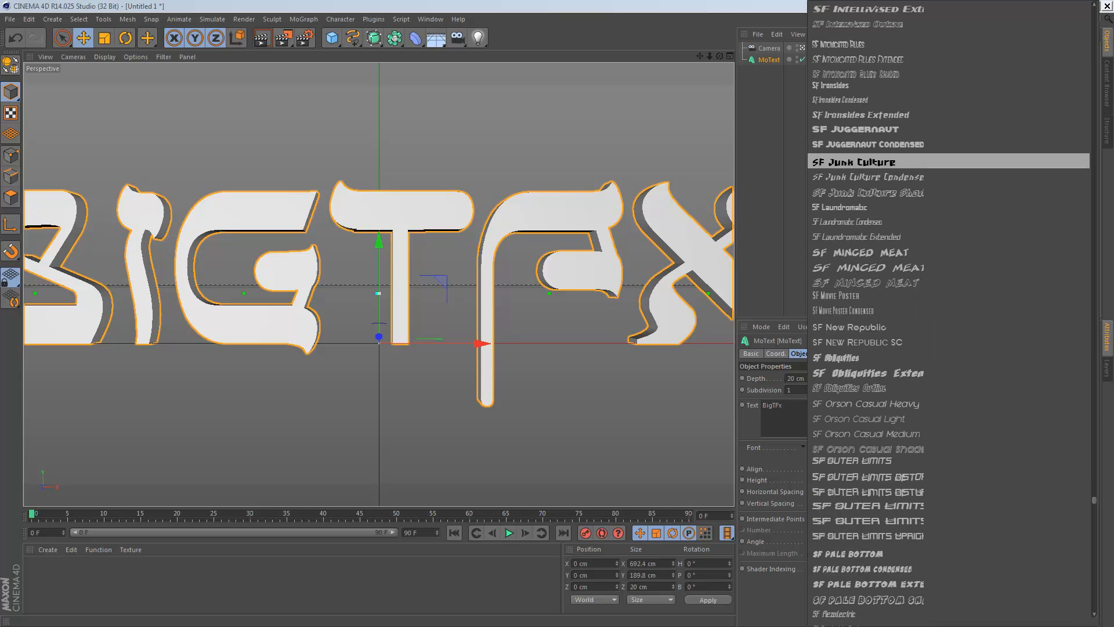
pyautogui.scroll(-3, 948, 337)
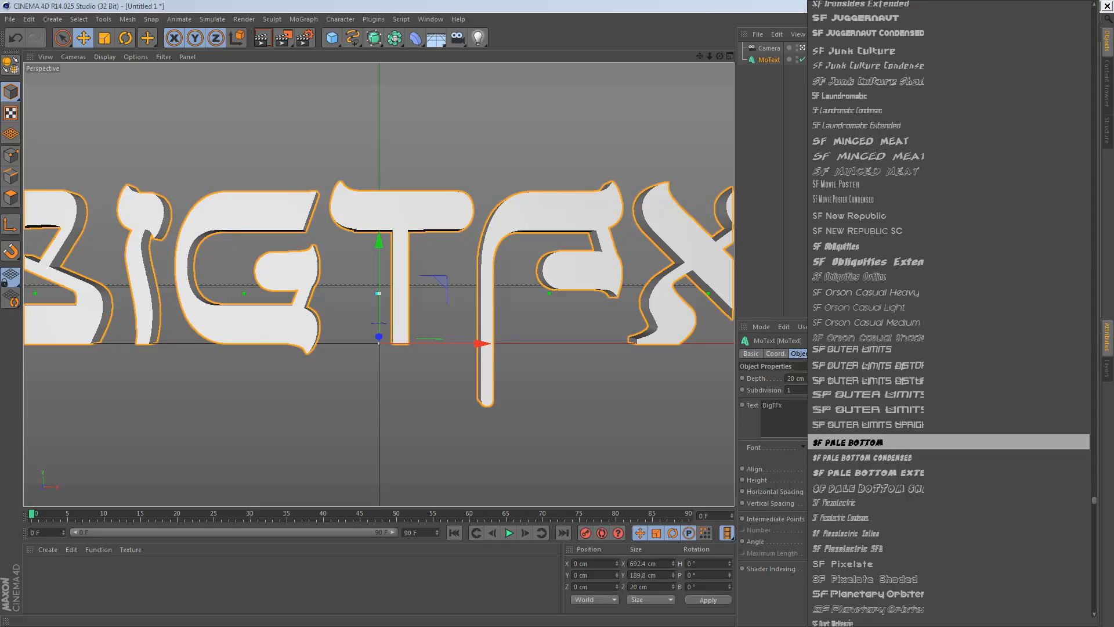
pyautogui.scroll(-7, 949, 370)
pyautogui.scroll(-9, 949, 114)
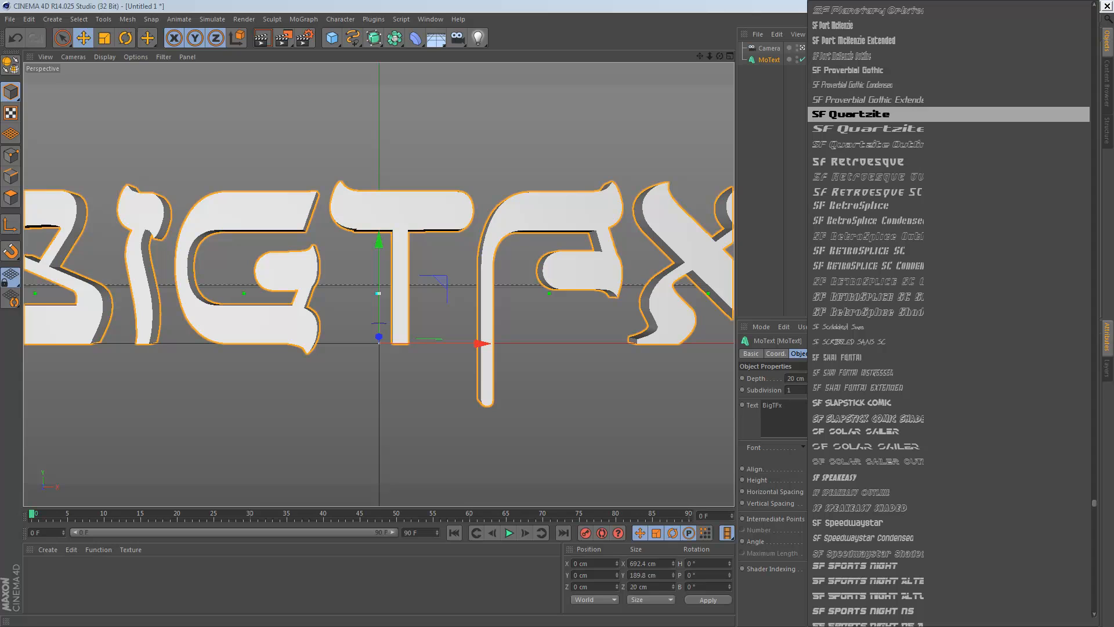
pyautogui.scroll(-15, 949, 114)
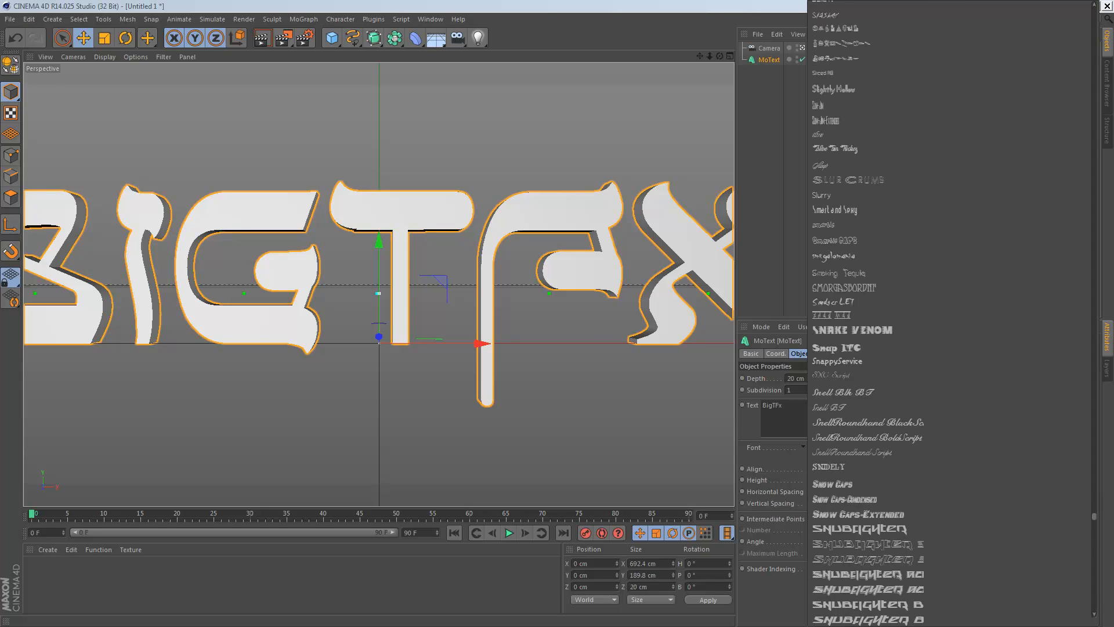
pyautogui.scroll(2, 949, 540)
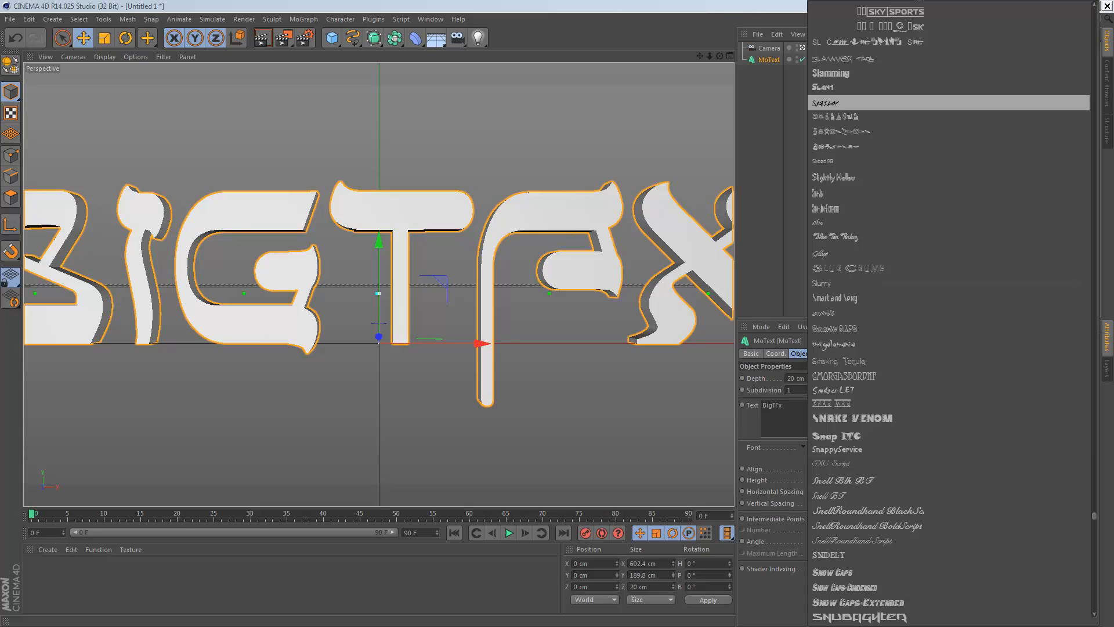
pyautogui.click(823, 87)
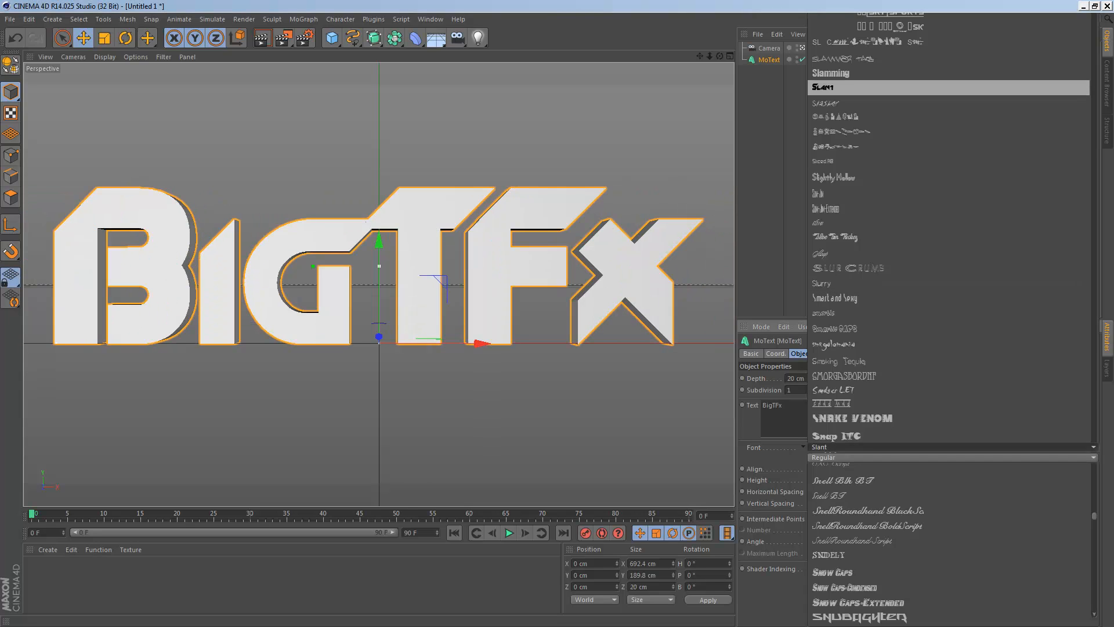
# Try the texts A and Big on the MoText object and return it to BigTFx.
pyautogui.doubleClick(772, 405)
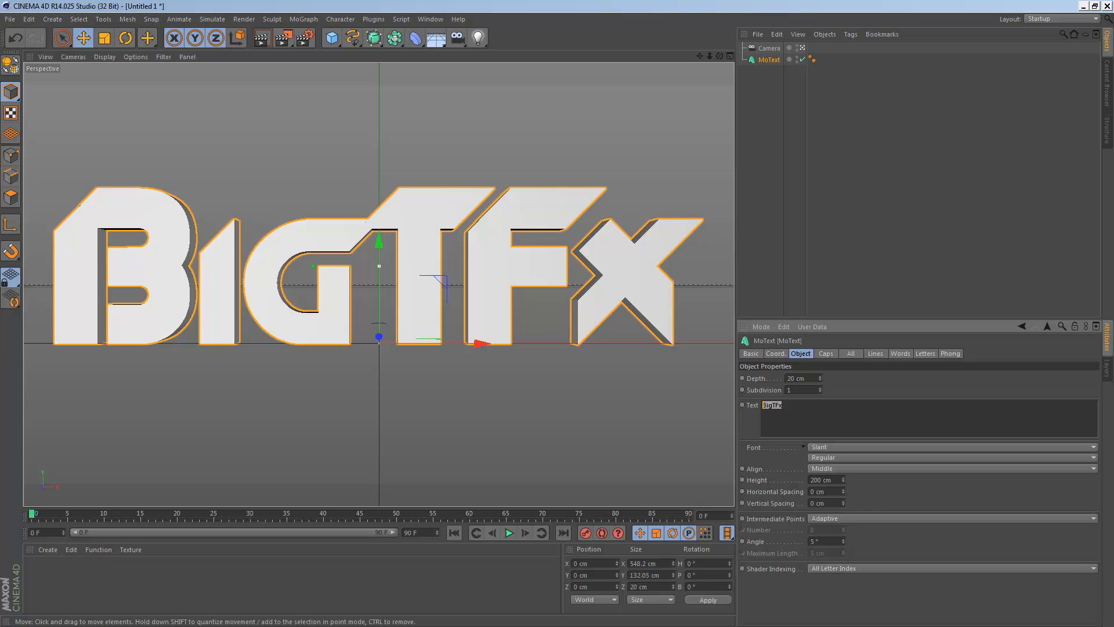
pyautogui.write('A')
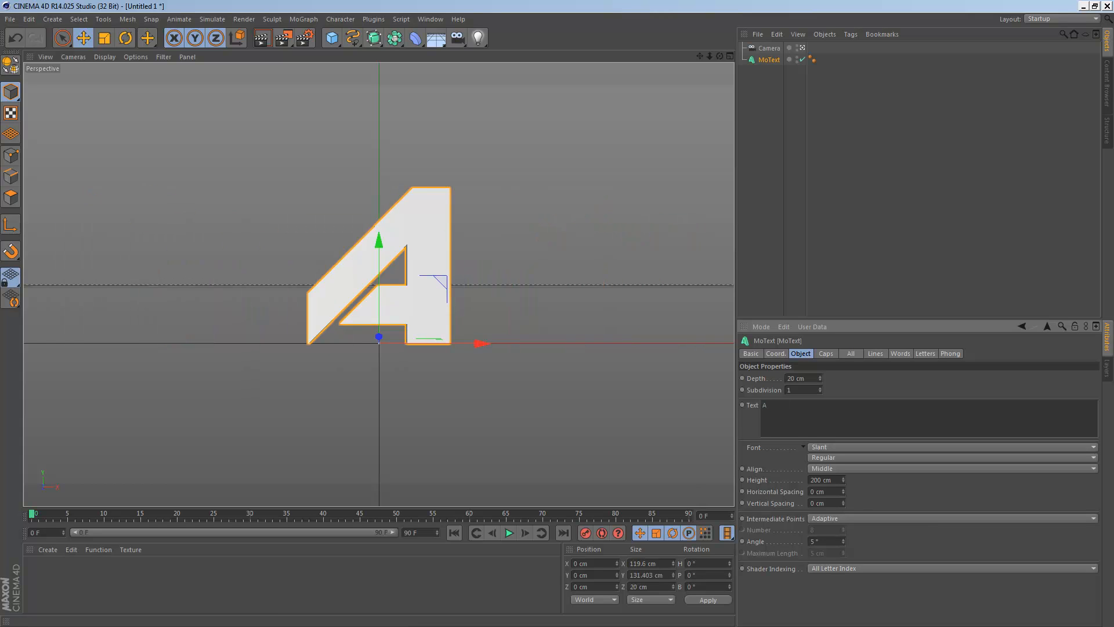
pyautogui.hotkey('ctrl', 'a')
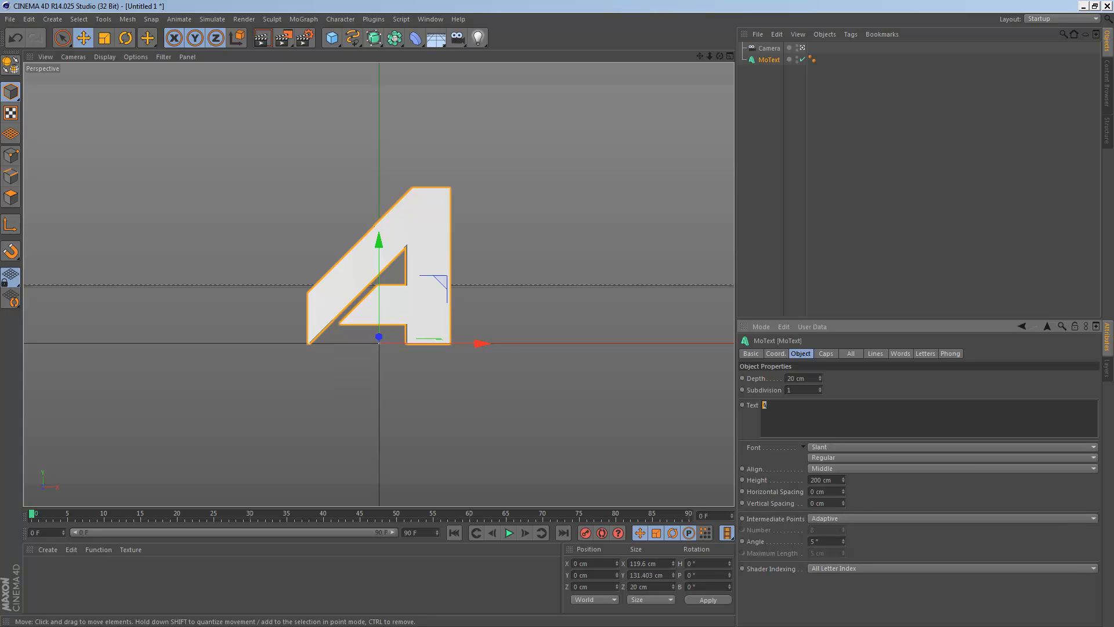
pyautogui.write('Big')
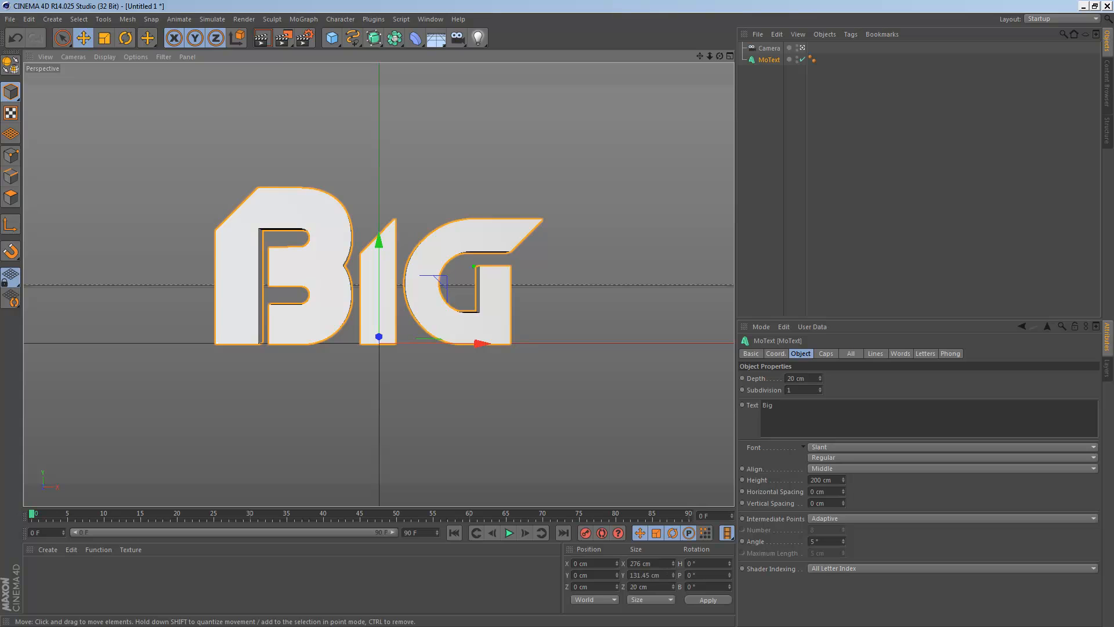
pyautogui.press('Delete')
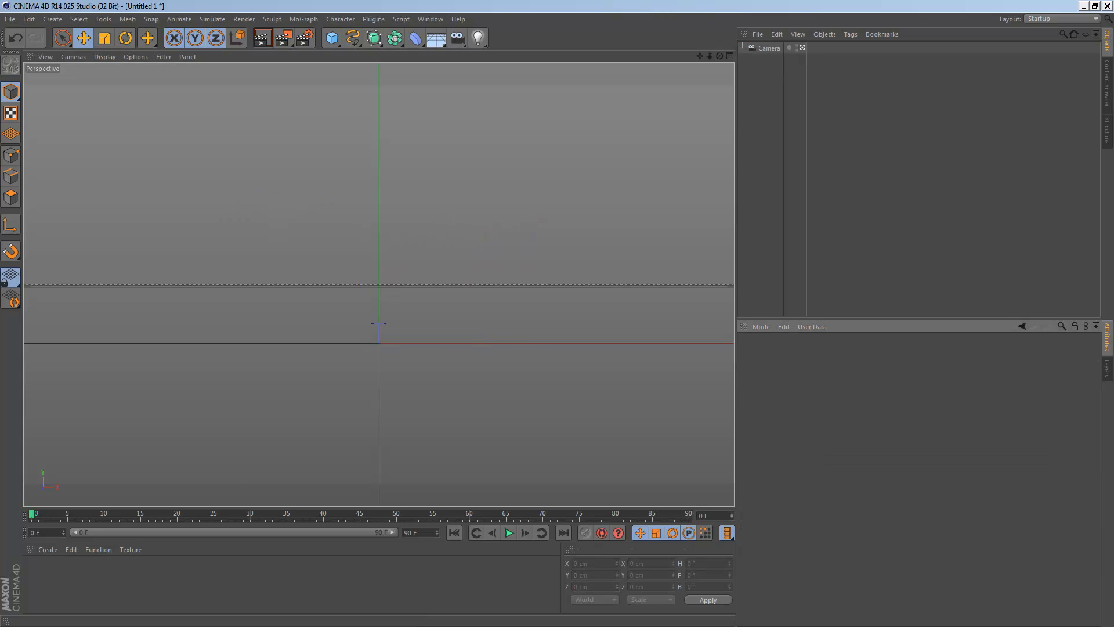
pyautogui.hotkey('ctrl', 'z')
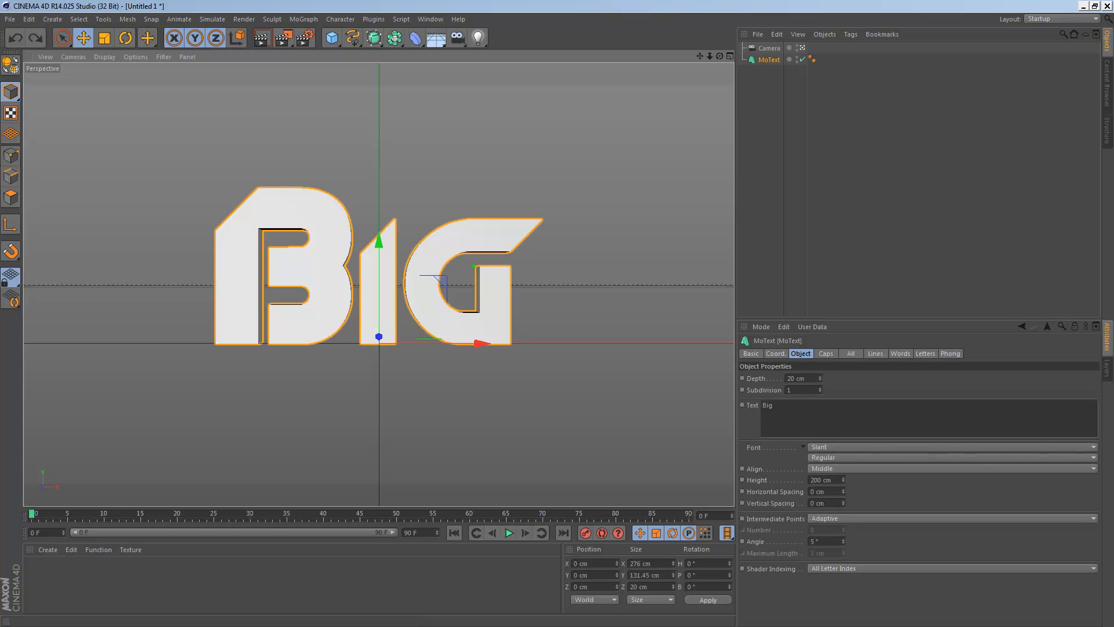
pyautogui.click(773, 405)
pyautogui.hotkey('ctrl', 'Return')
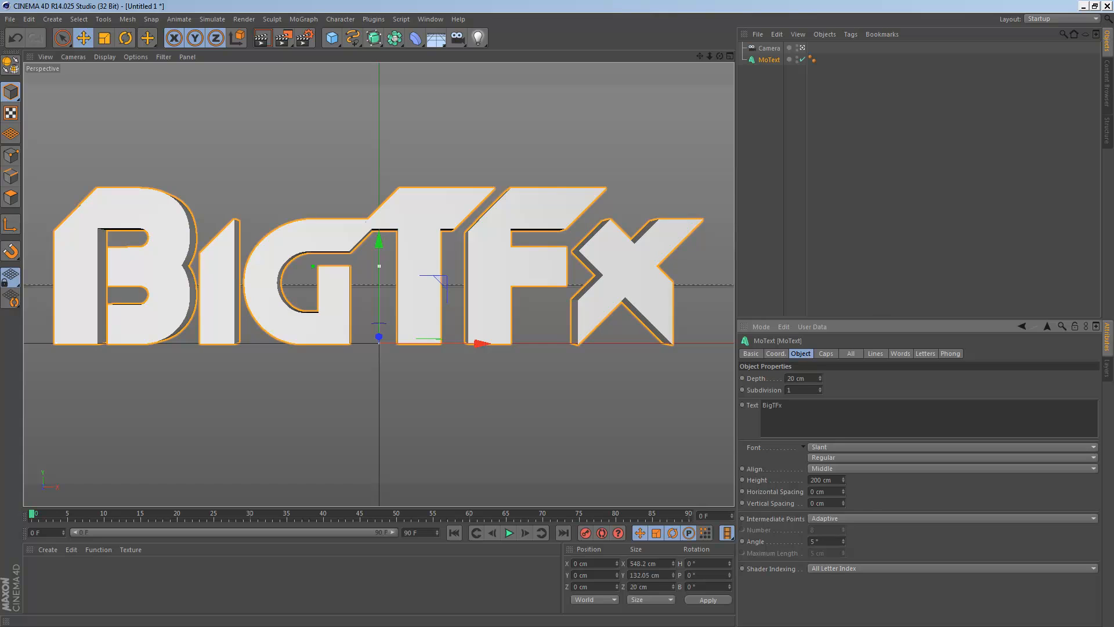
# Change the font of the MoText object to Snubfighter.
pyautogui.click(952, 447)
pyautogui.scroll(-6, 949, 314)
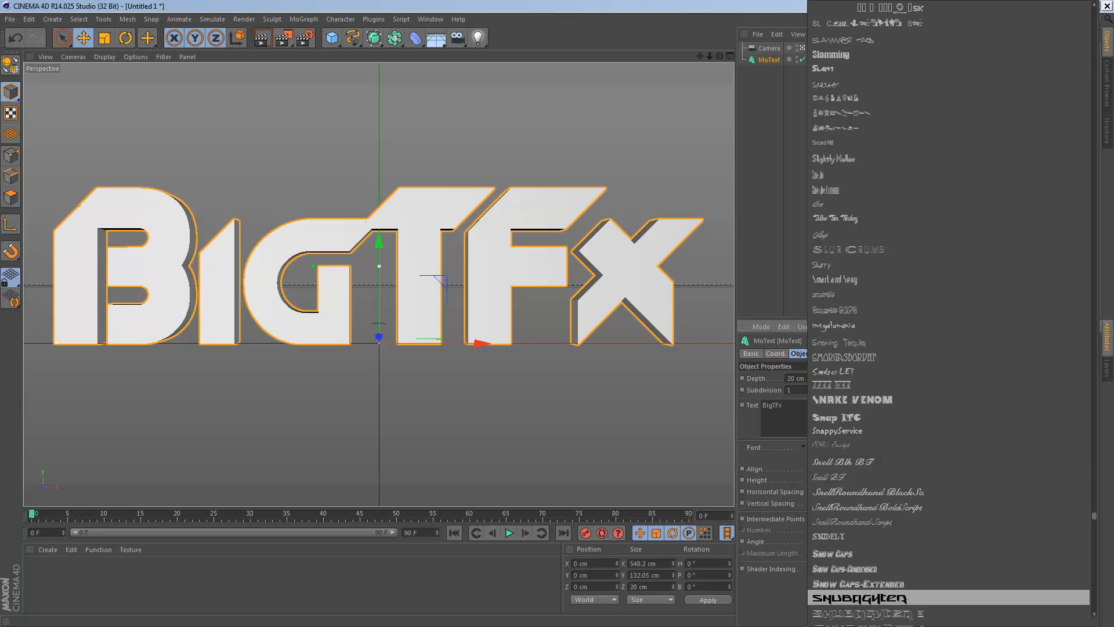
pyautogui.click(859, 598)
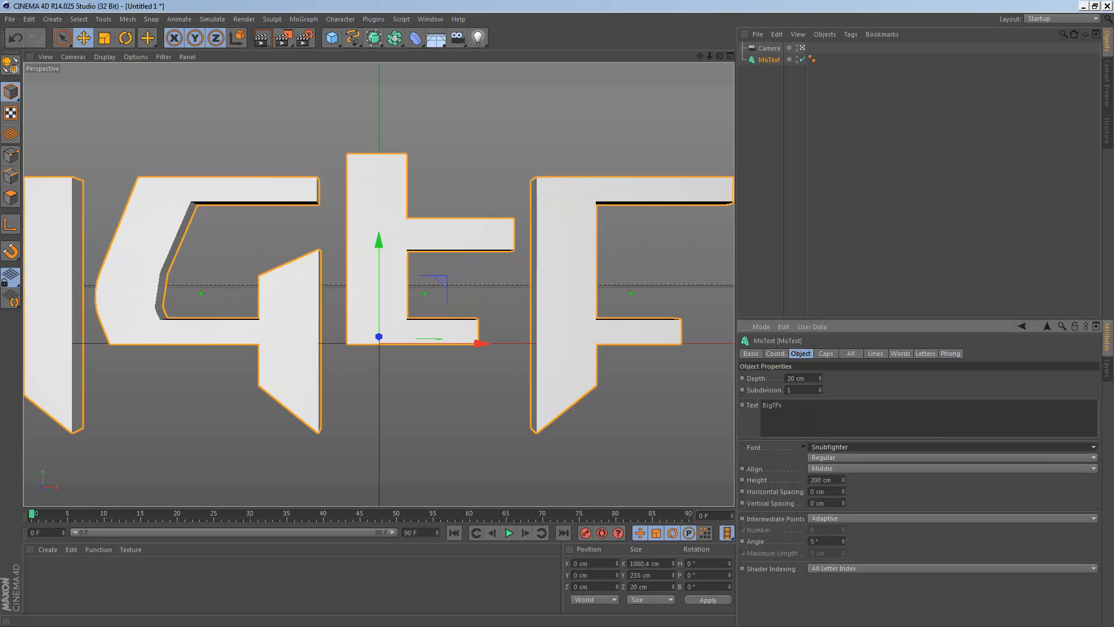
# Set the text height of the MoText object to 120 cm and reduce it further to 110 cm.
pyautogui.click(821, 480)
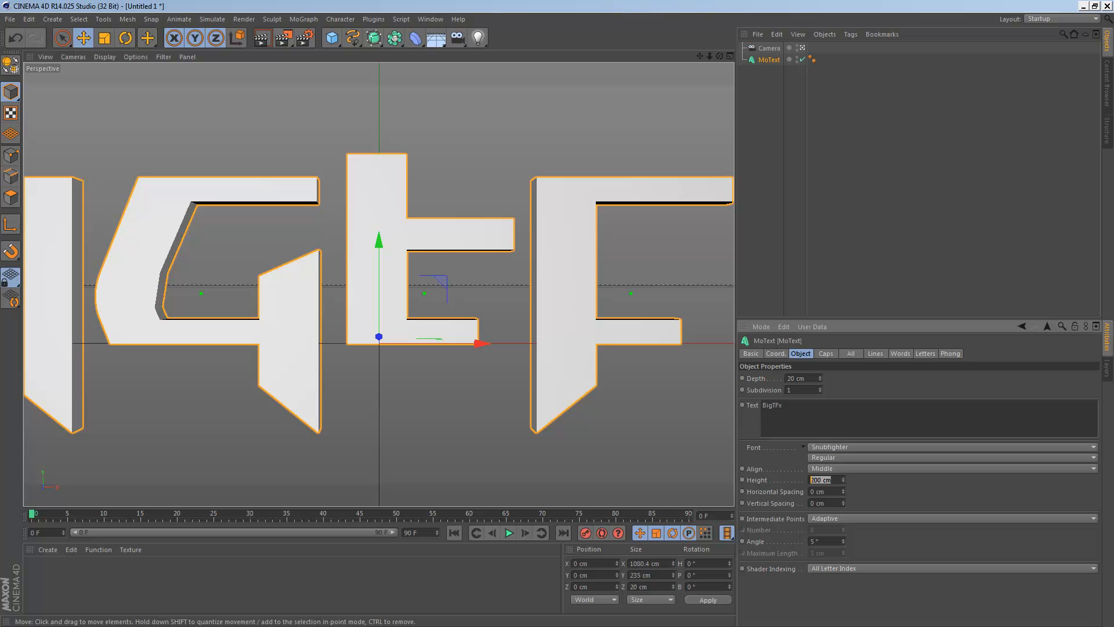
pyautogui.write('120')
pyautogui.press('Return')
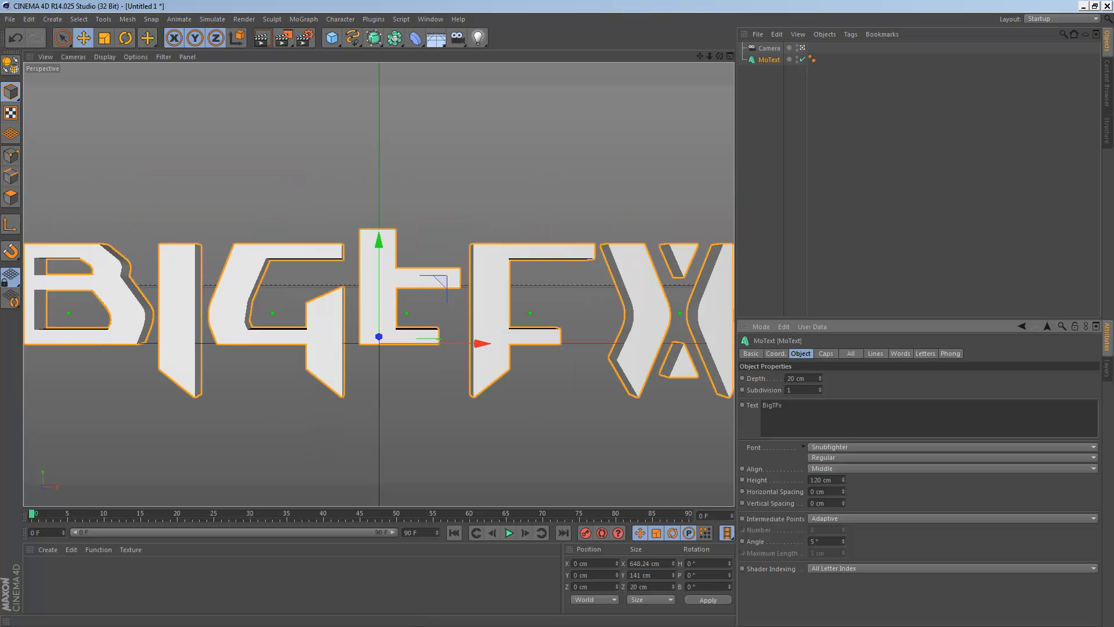
pyautogui.write('110')
pyautogui.press('Return')
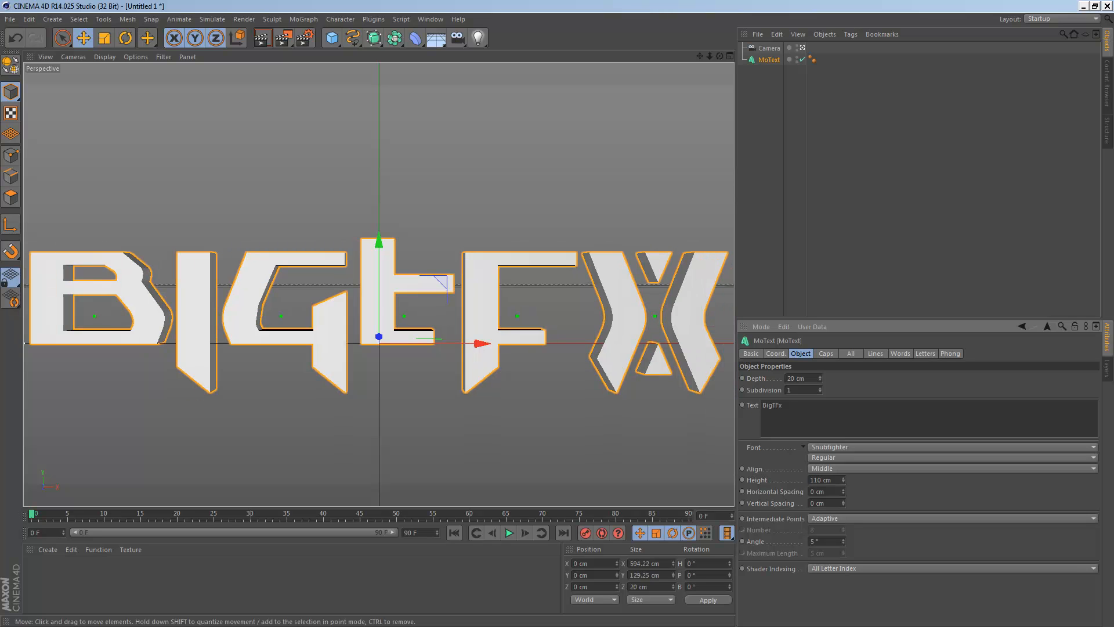
# Change the font of the MoText object to 911 Porscha.
pyautogui.click(952, 447)
pyautogui.scroll(-5, 952, 450)
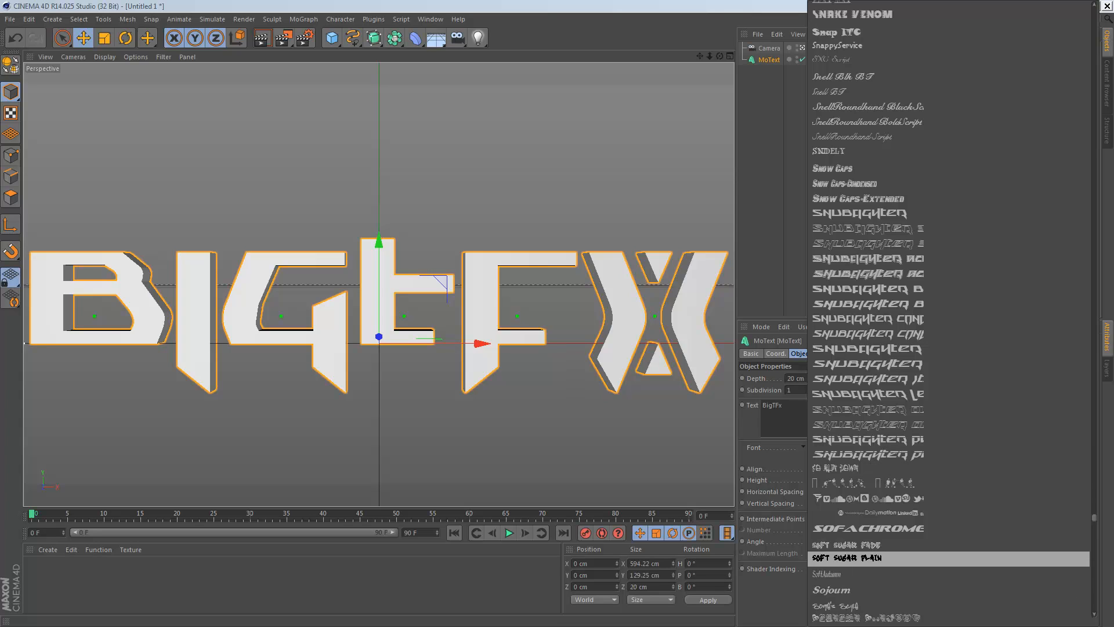
pyautogui.scroll(-5, 949, 343)
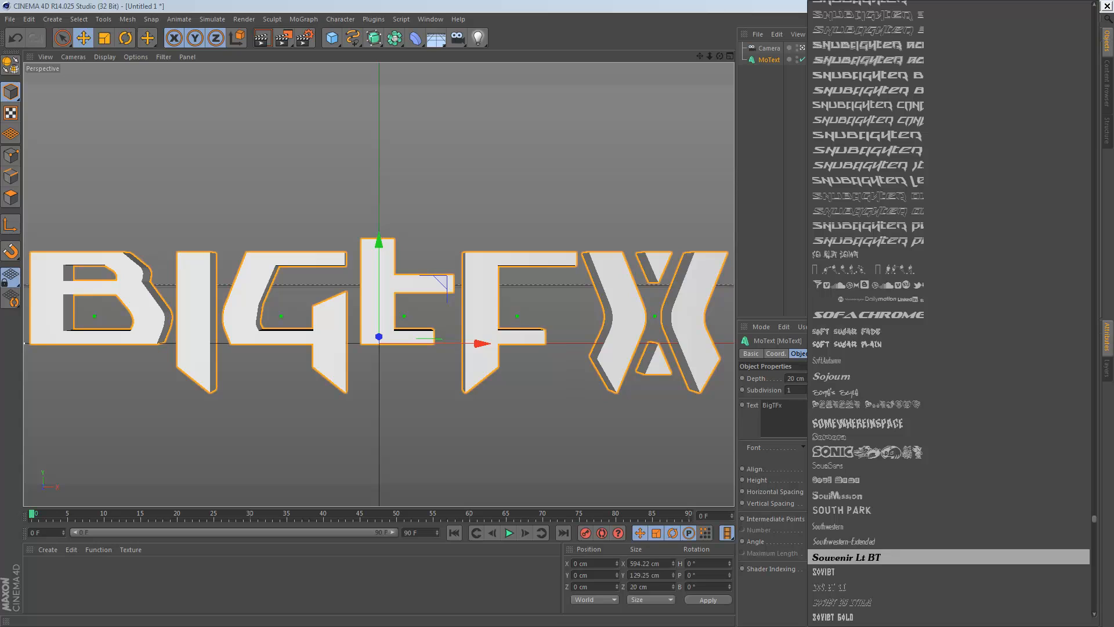
pyautogui.scroll(-15, 949, 558)
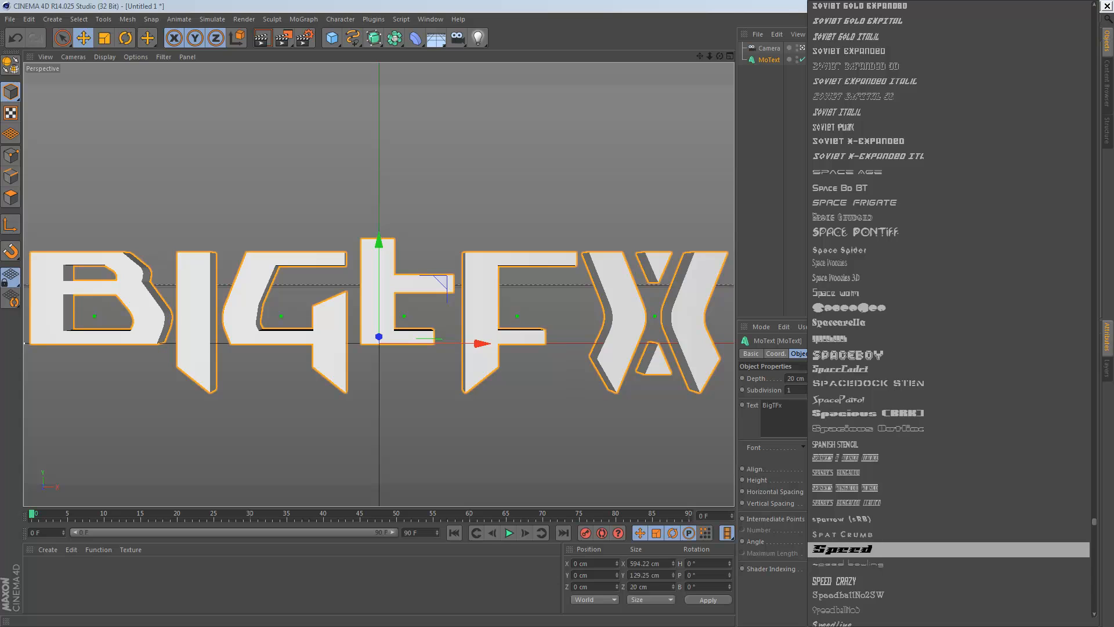
pyautogui.scroll(20, 949, 549)
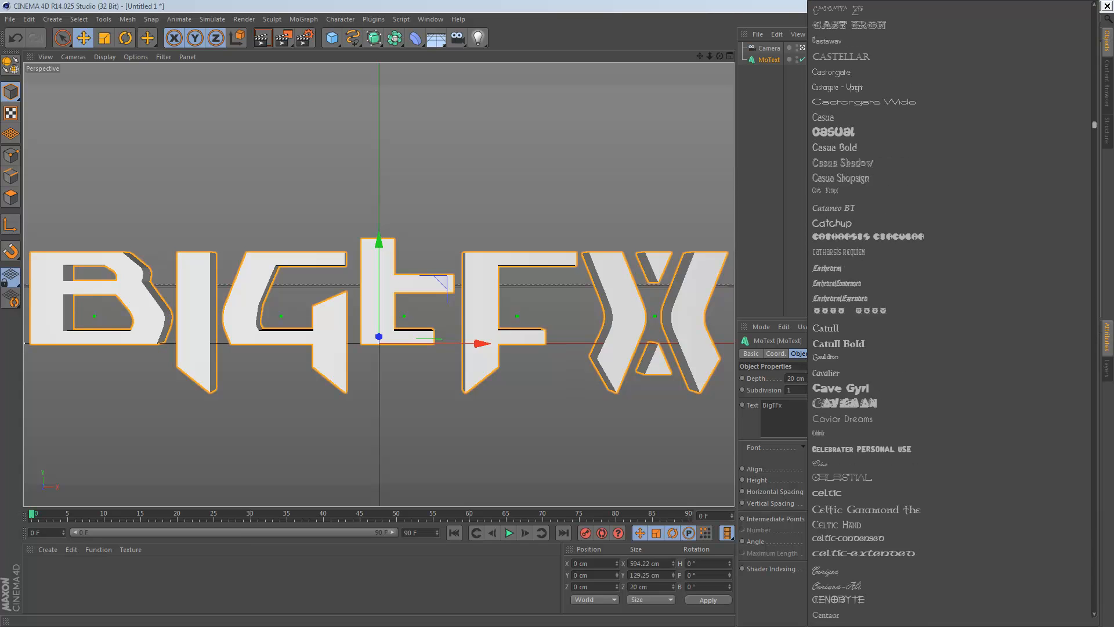
pyautogui.scroll(-20, 949, 314)
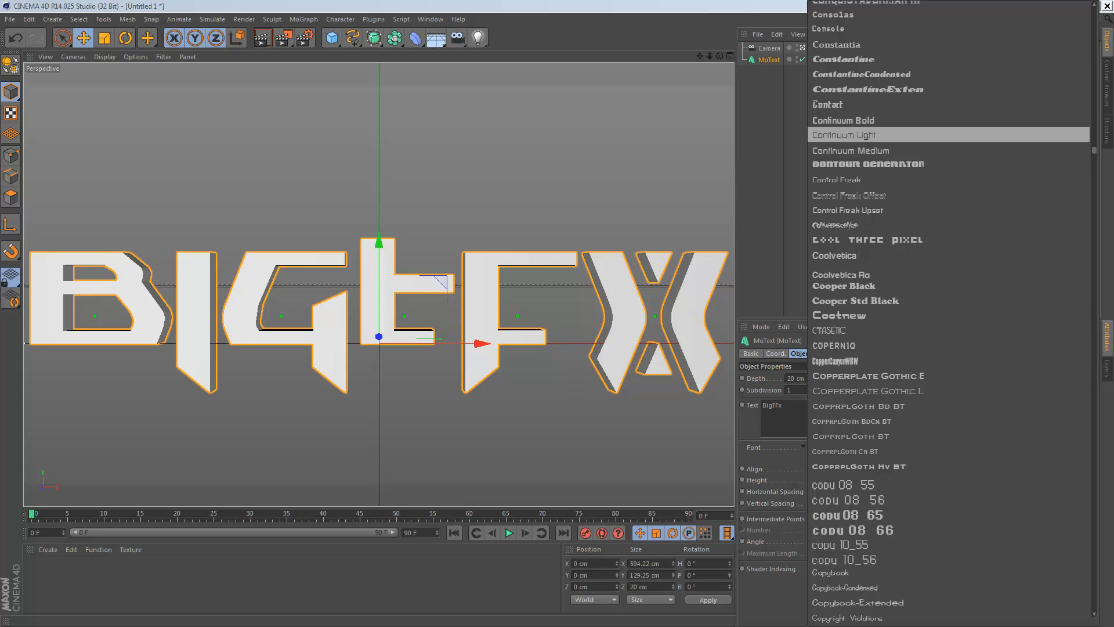
pyautogui.click(843, 120)
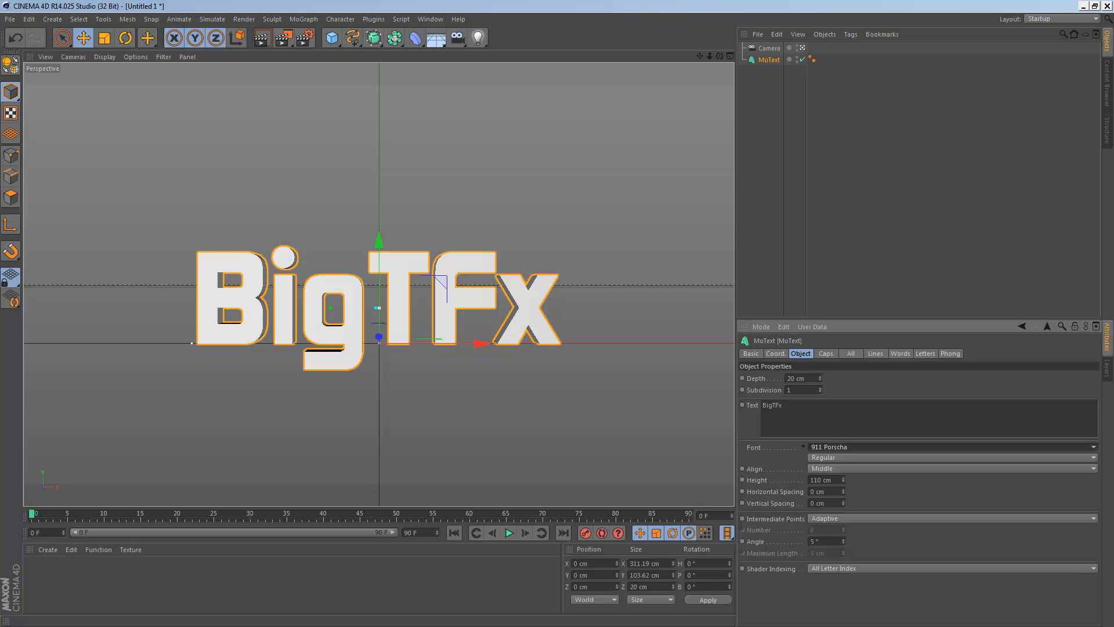
# Set the depth of the MoText object to 80 cm and its text height to 170 cm.
pyautogui.doubleClick(794, 378)
pyautogui.write('80')
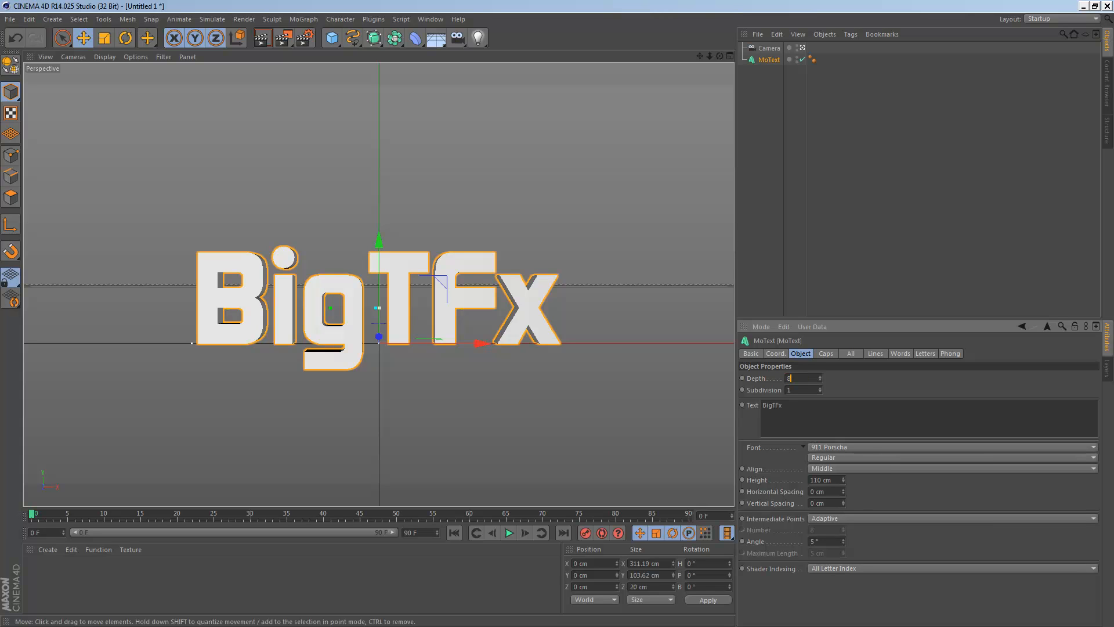
pyautogui.press('Return')
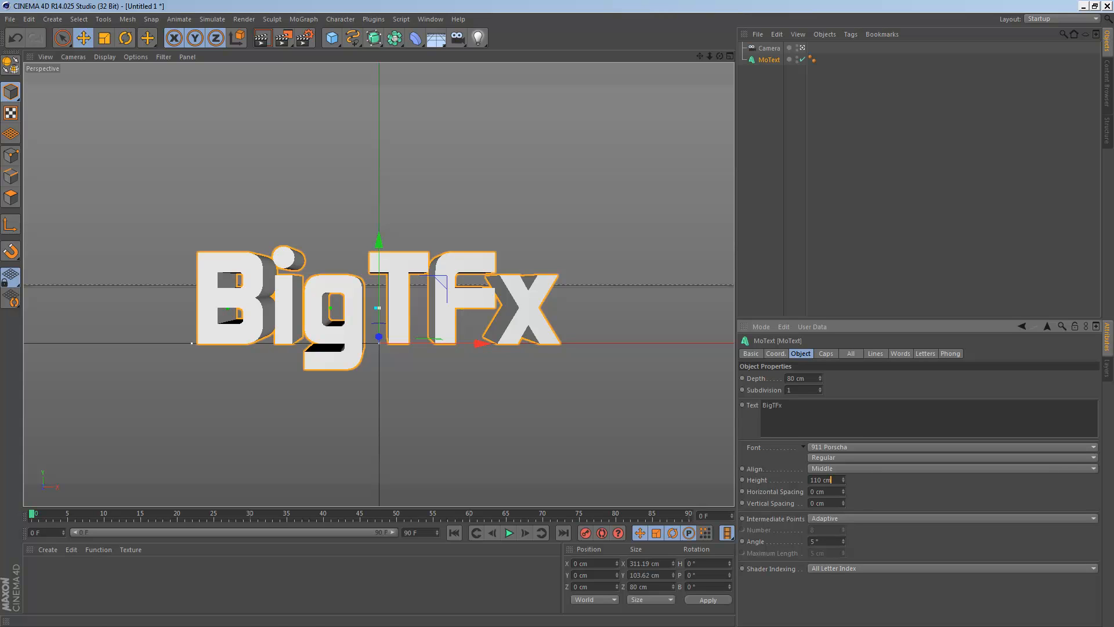
pyautogui.hotkey('ctrl', 'a')
pyautogui.write('170')
pyautogui.press('Return')
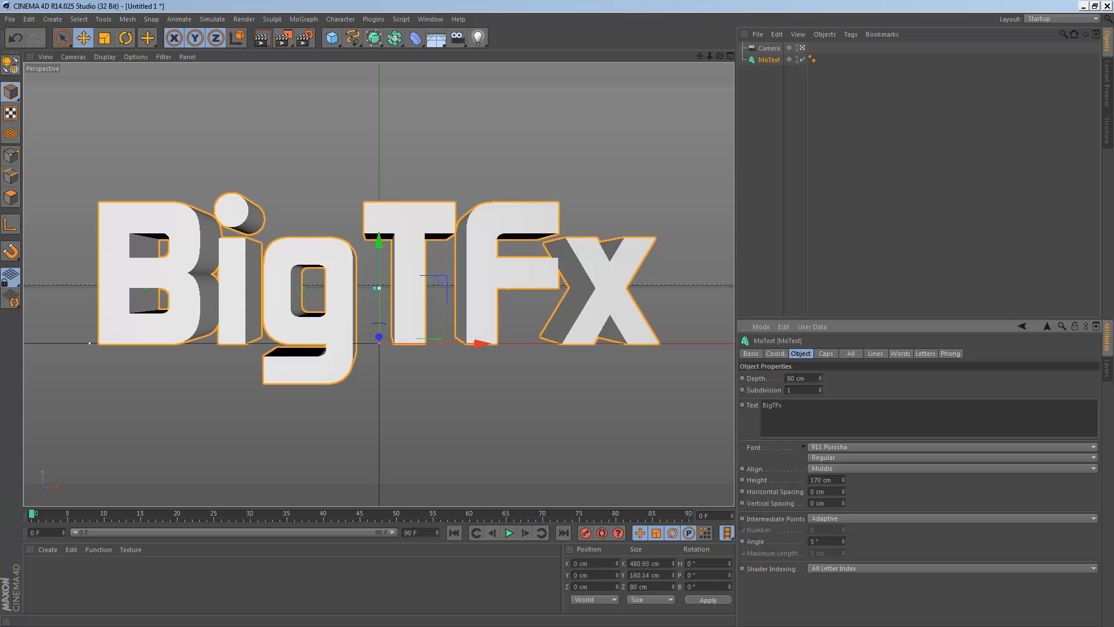
# Set both the start and end caps of the MoText object to Fillet Cap.
pyautogui.click(826, 353)
pyautogui.click(829, 378)
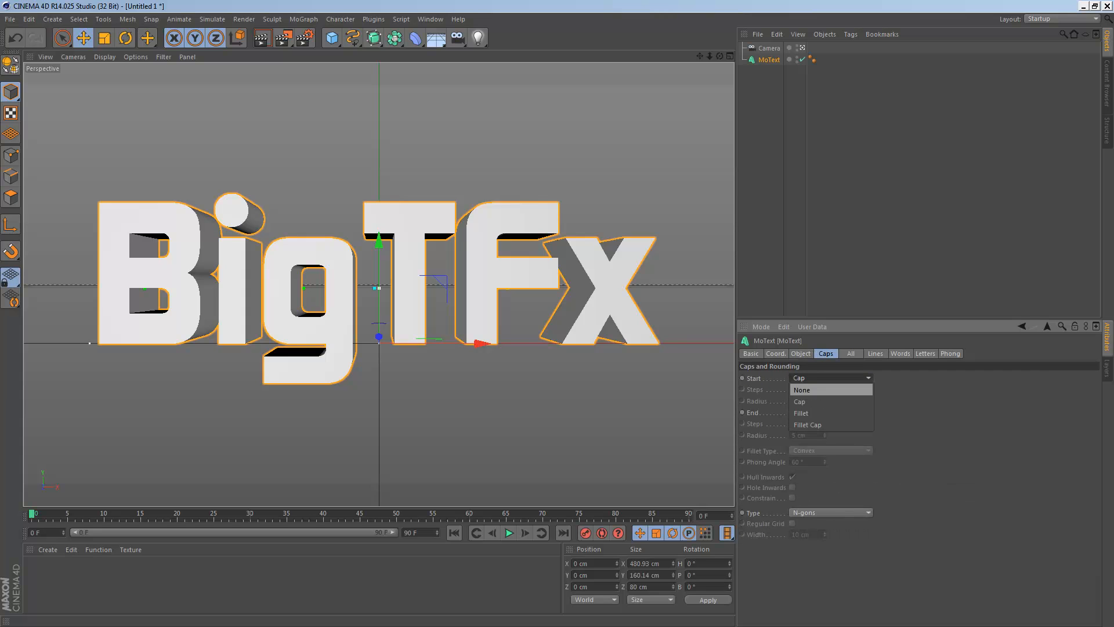
pyautogui.click(807, 425)
pyautogui.click(830, 412)
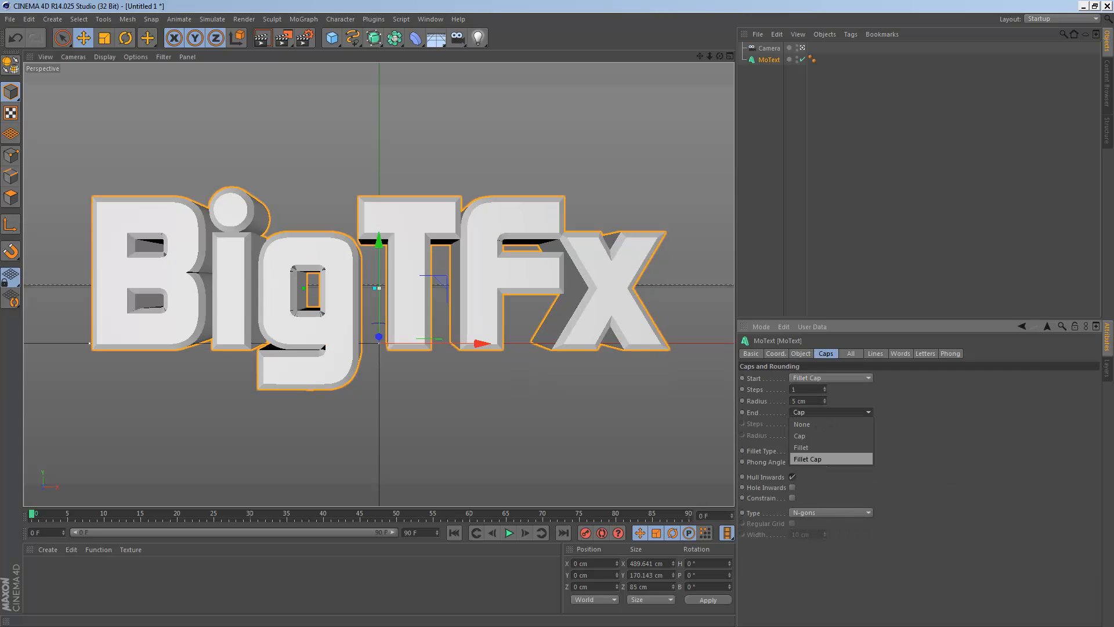
pyautogui.click(812, 459)
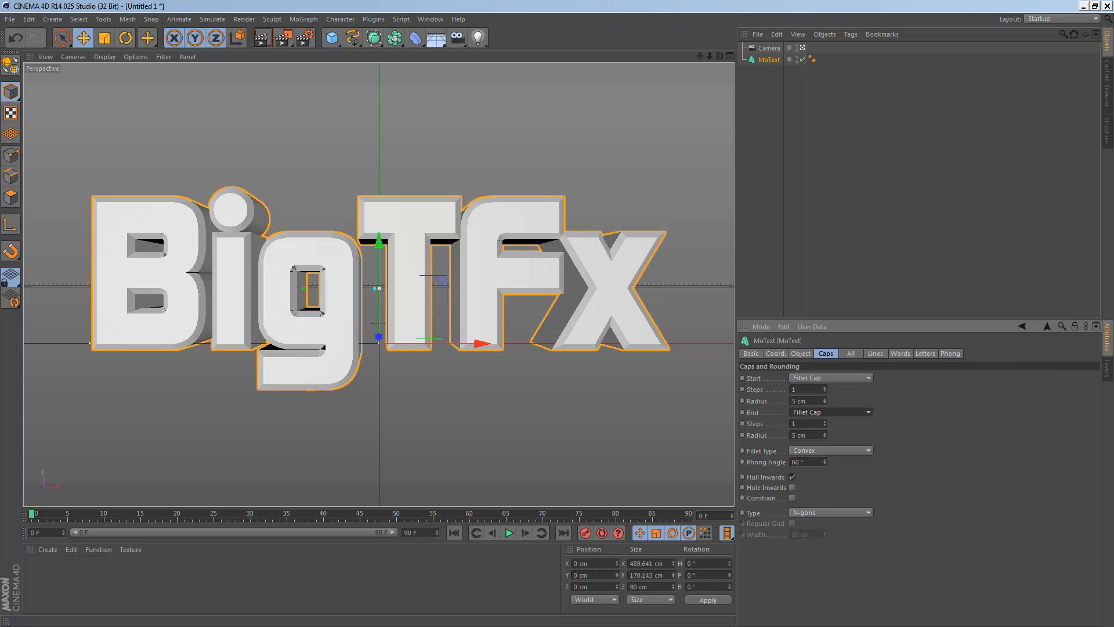
# Set the fillet radius of both the start and end caps of the MoText object to 4 cm.
pyautogui.doubleClick(804, 435)
pyautogui.write('4')
pyautogui.press('Return')
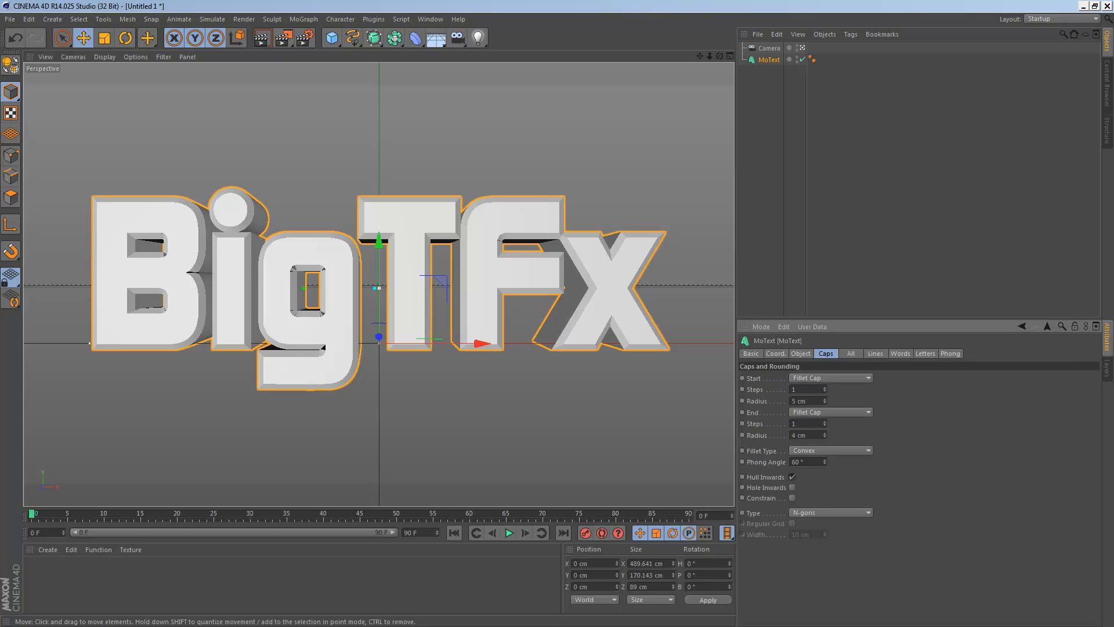
pyautogui.doubleClick(803, 401)
pyautogui.write('3')
pyautogui.press('Return')
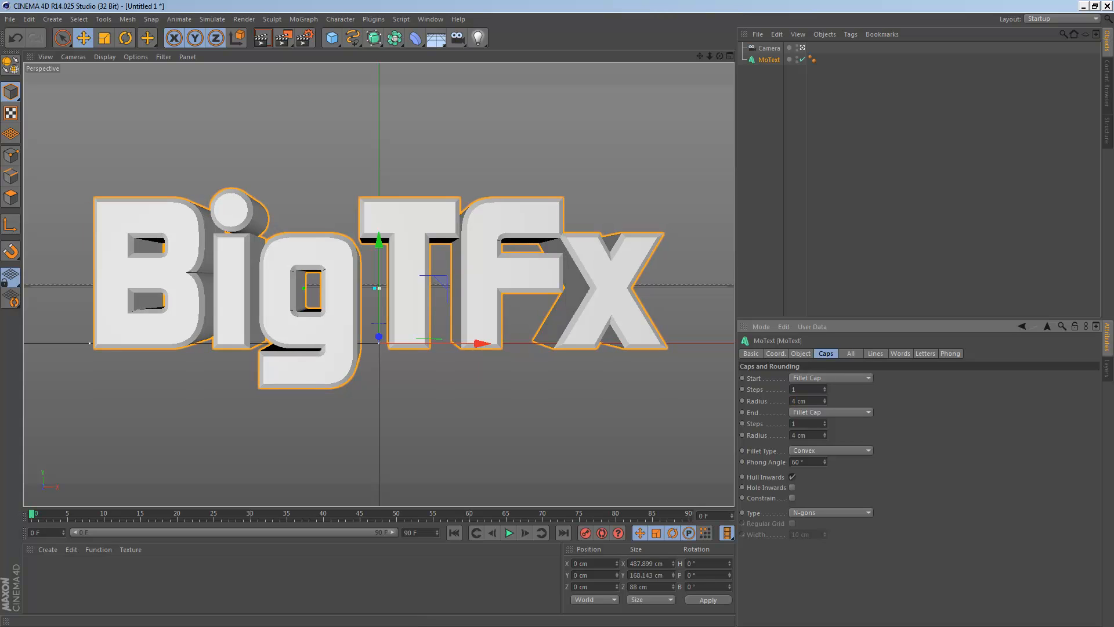
# Try the 1 Step and 2 Steps fillet types on the MoText caps and return the fillet type to Convex.
pyautogui.click(831, 451)
pyautogui.click(812, 509)
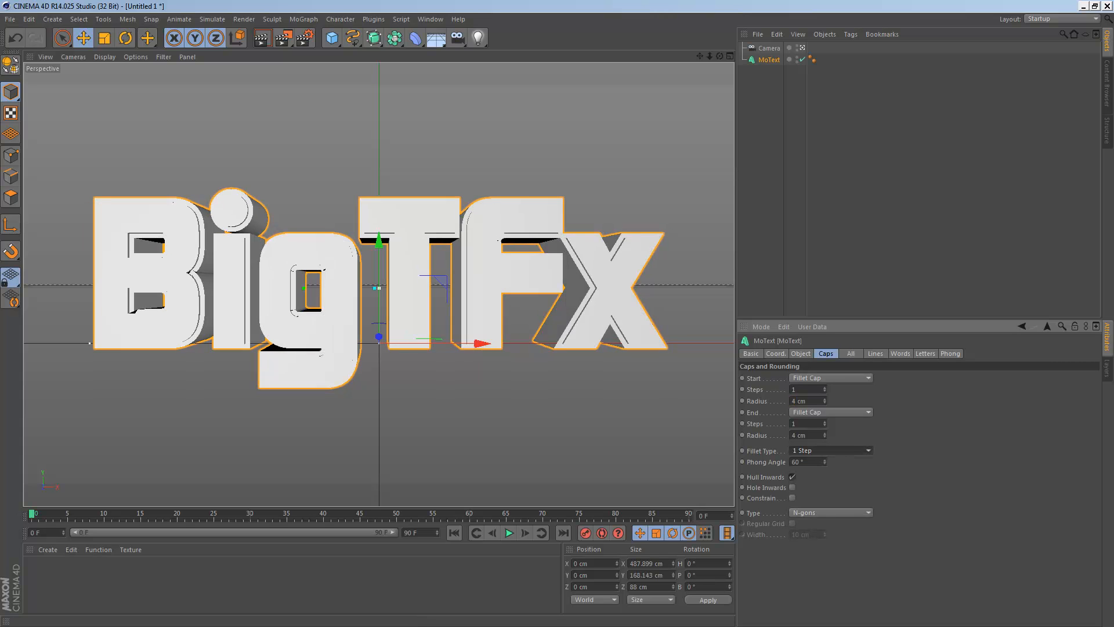
pyautogui.click(831, 450)
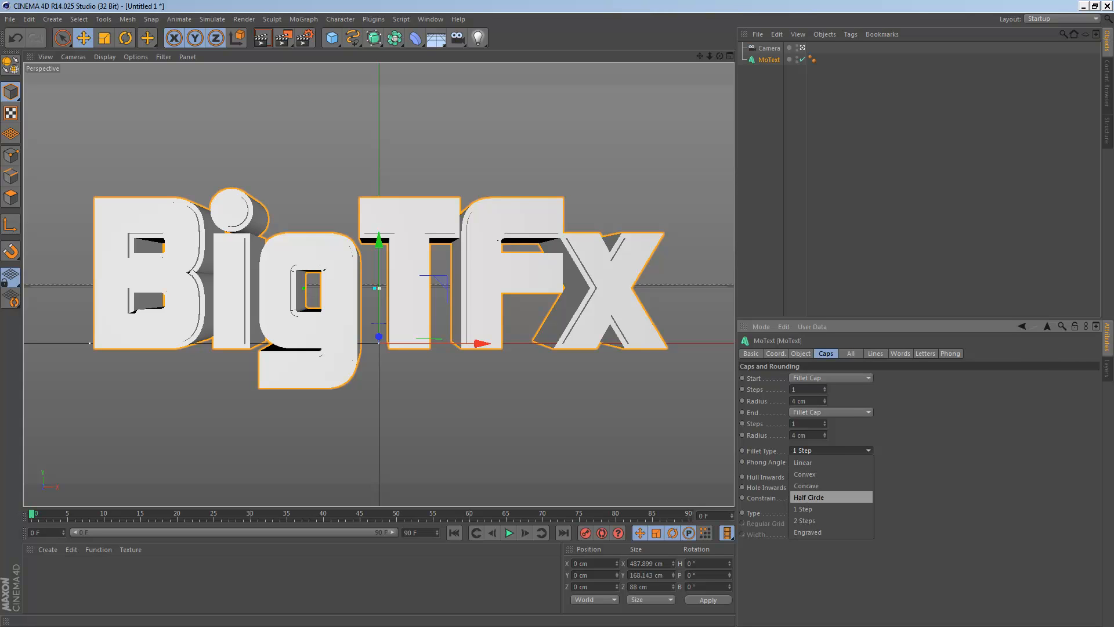
pyautogui.click(813, 520)
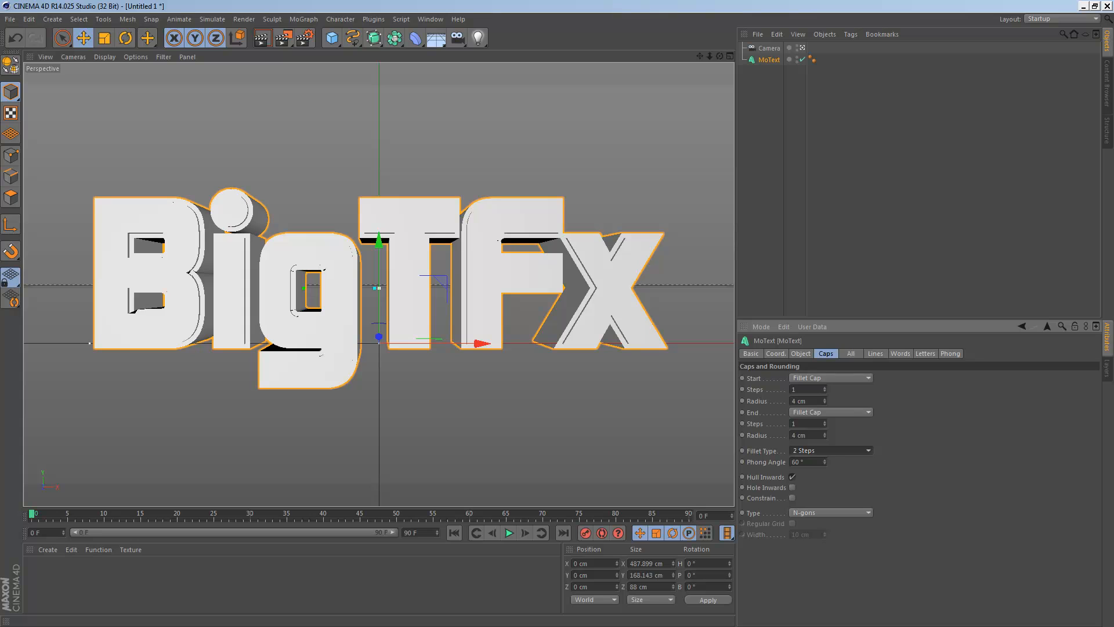
pyautogui.click(831, 450)
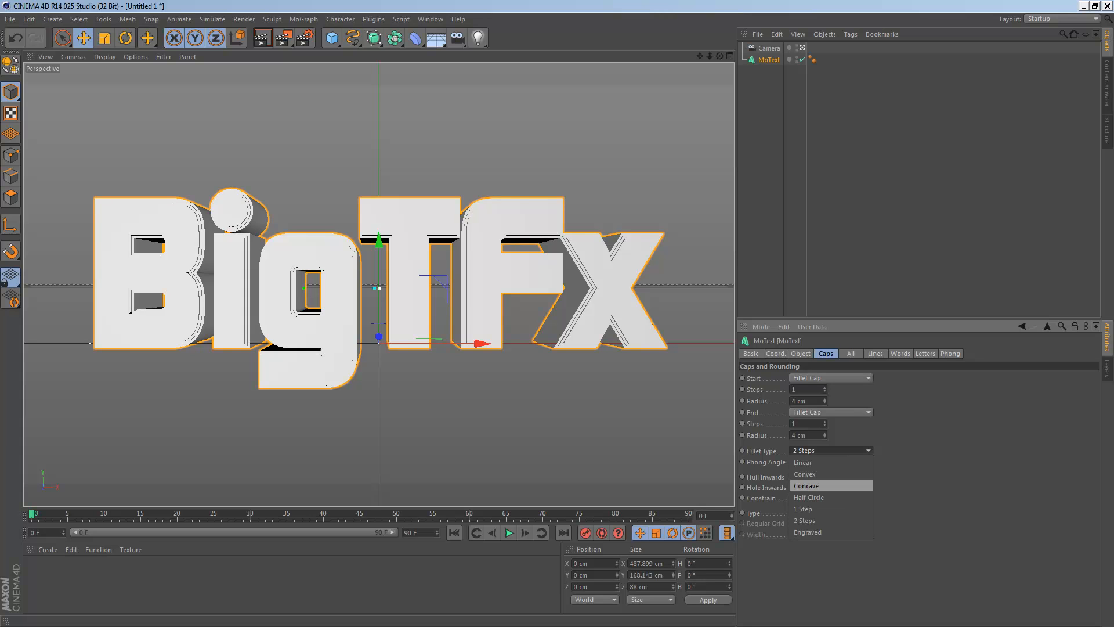
pyautogui.click(812, 474)
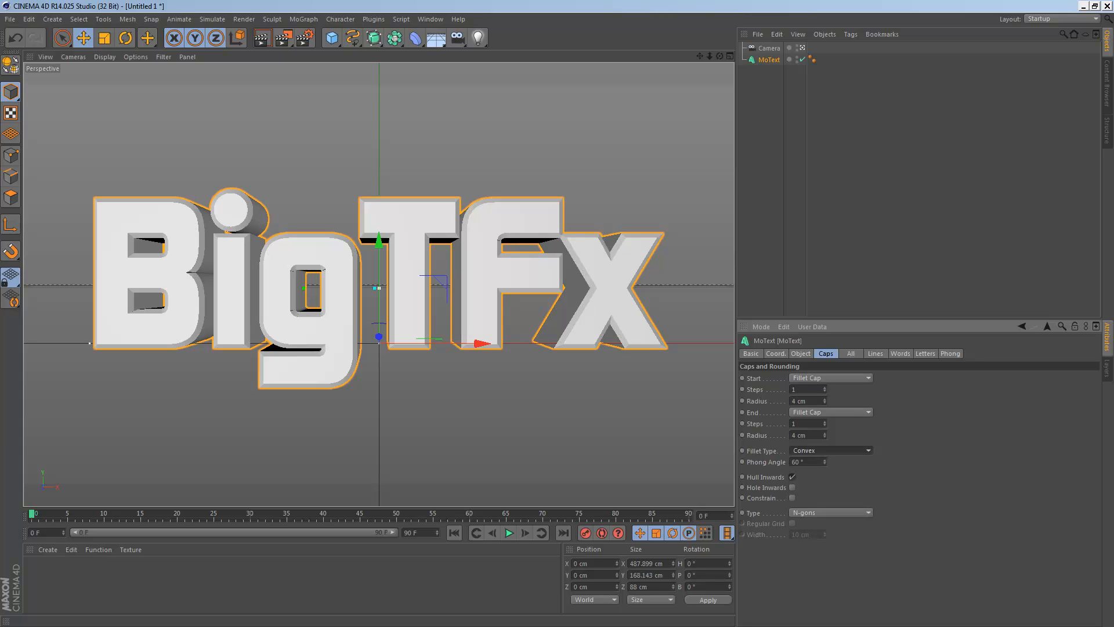
# Create a new material and set its color to bright green with R 34, G 255 and B 0.
pyautogui.click(813, 175)
pyautogui.doubleClick(145, 581)
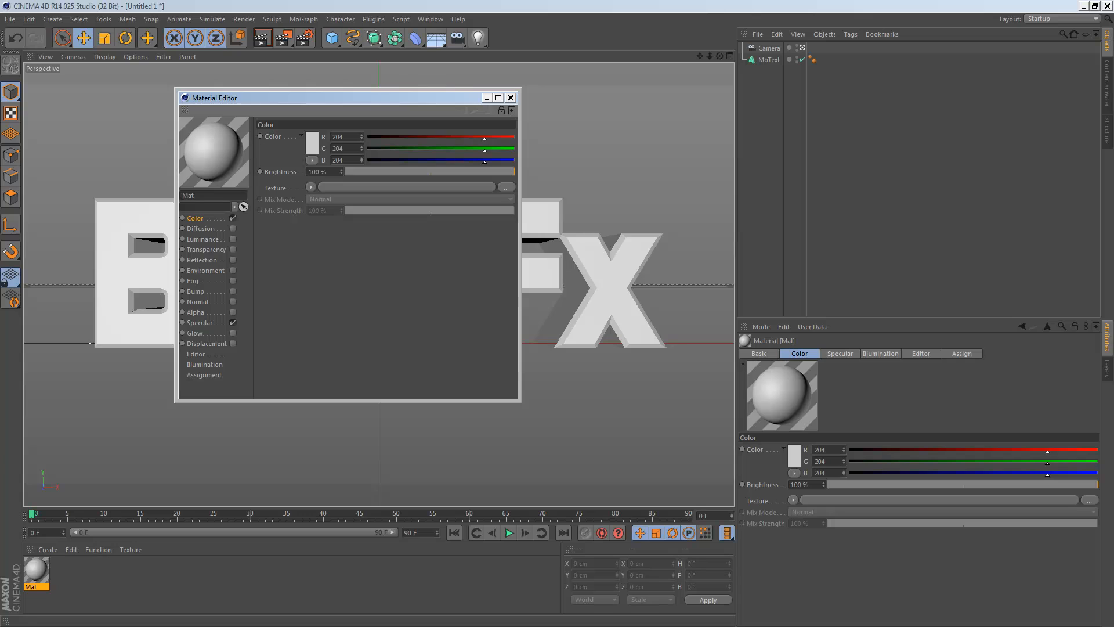
pyautogui.moveTo(485, 148); pyautogui.dragTo(368, 160)
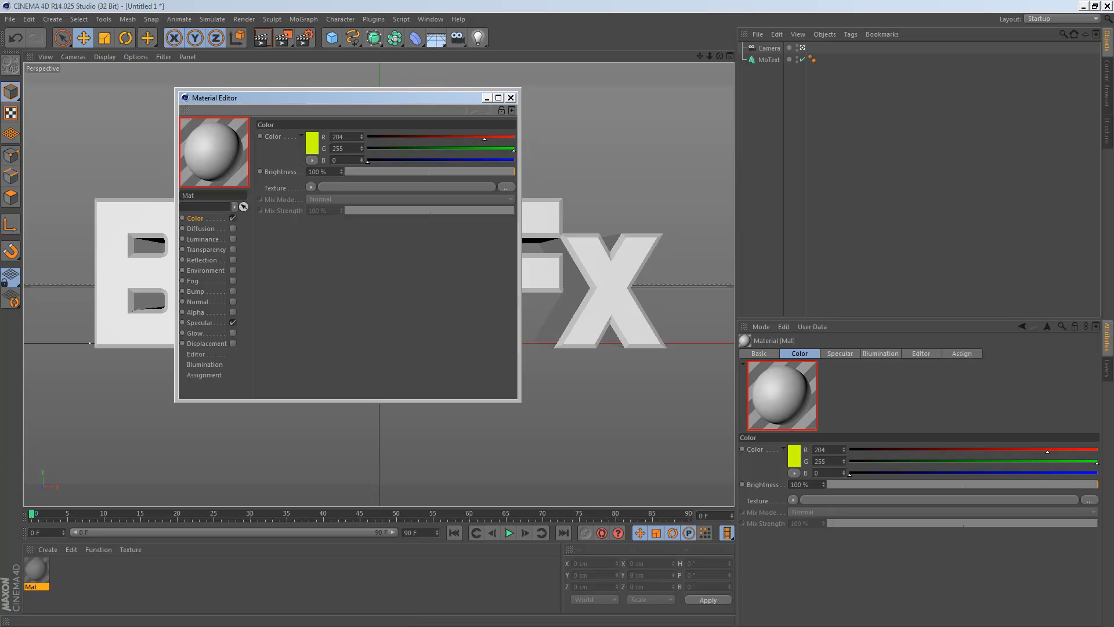
pyautogui.moveTo(485, 137); pyautogui.dragTo(388, 137)
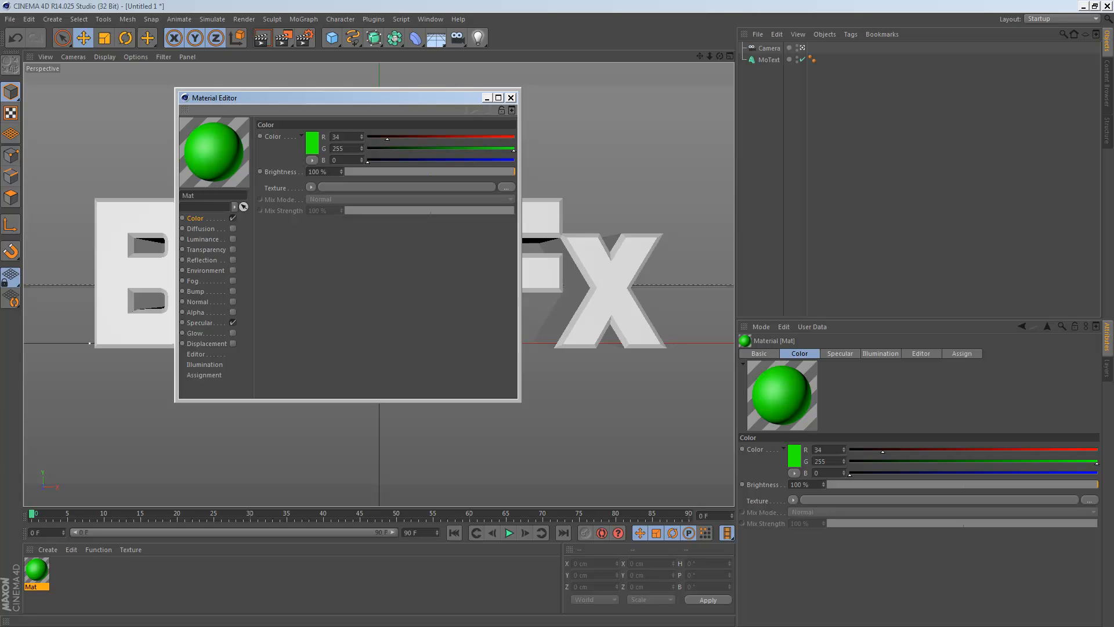
# Enable the Reflection channel of the green material and set its brightness to 0%.
pyautogui.click(233, 259)
pyautogui.click(202, 259)
pyautogui.doubleClick(317, 172)
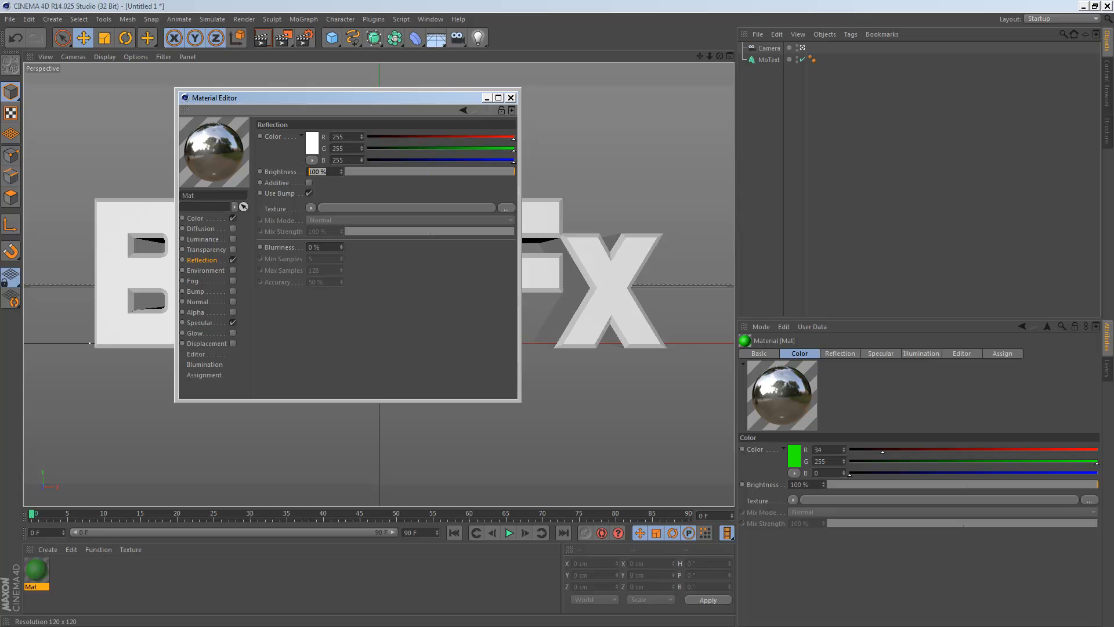
pyautogui.write('0')
pyautogui.press('Return')
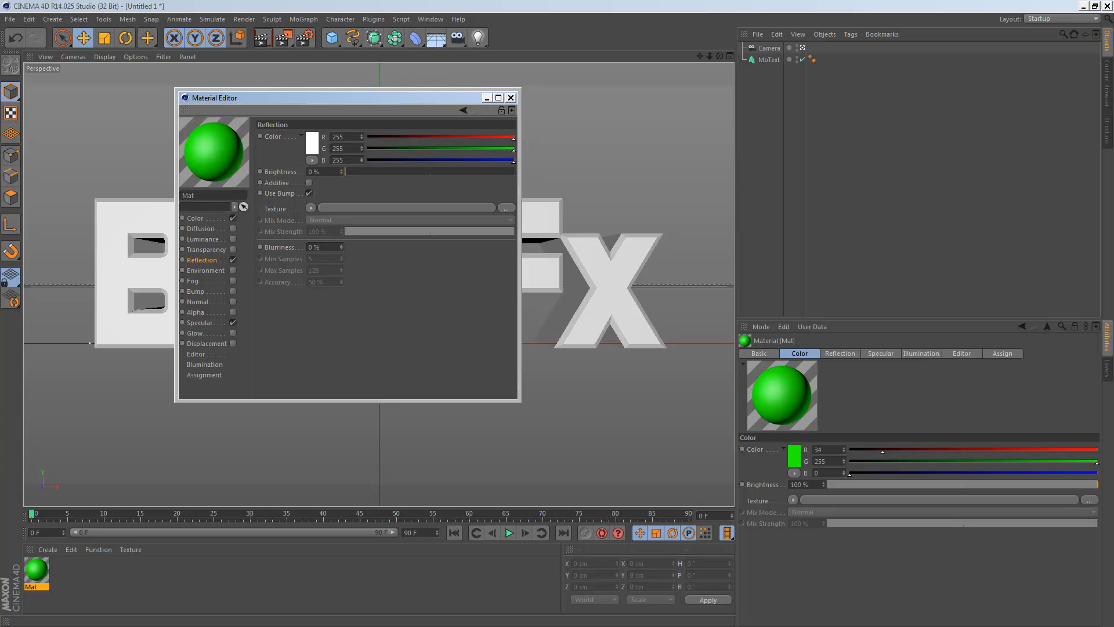
# Load a Fresnel texture into the green material's Reflection channel and reduce its mix strength.
pyautogui.click(311, 208)
pyautogui.click(320, 321)
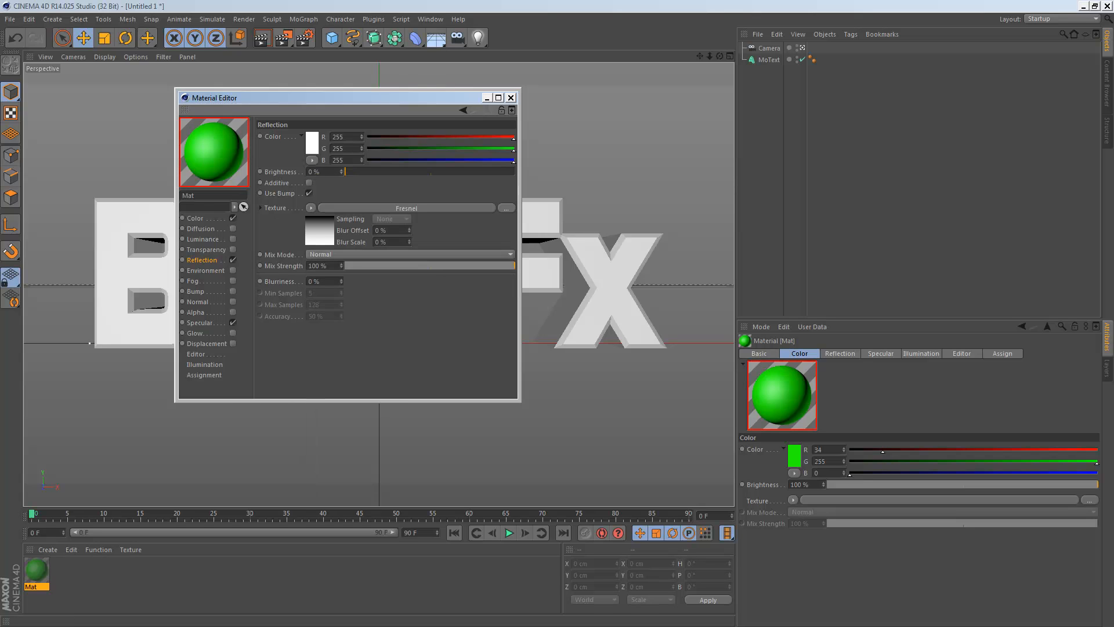
pyautogui.click(379, 266)
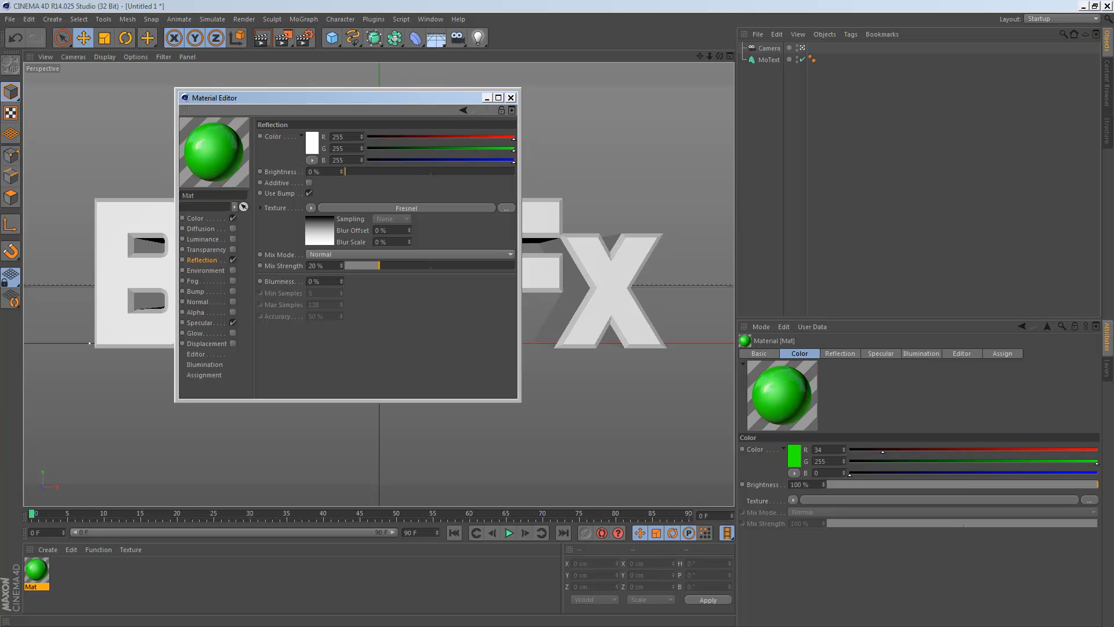
pyautogui.click(406, 266)
# Close the material settings and apply the green material to the BigTFx text.
pyautogui.click(510, 97)
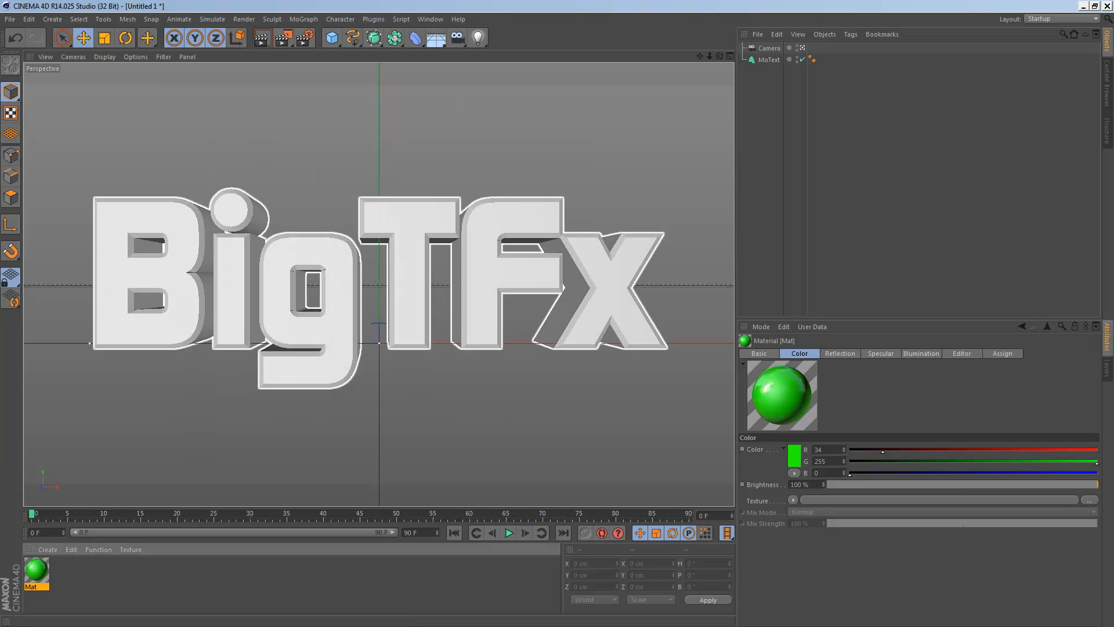
pyautogui.moveTo(36, 571); pyautogui.dragTo(409, 273)
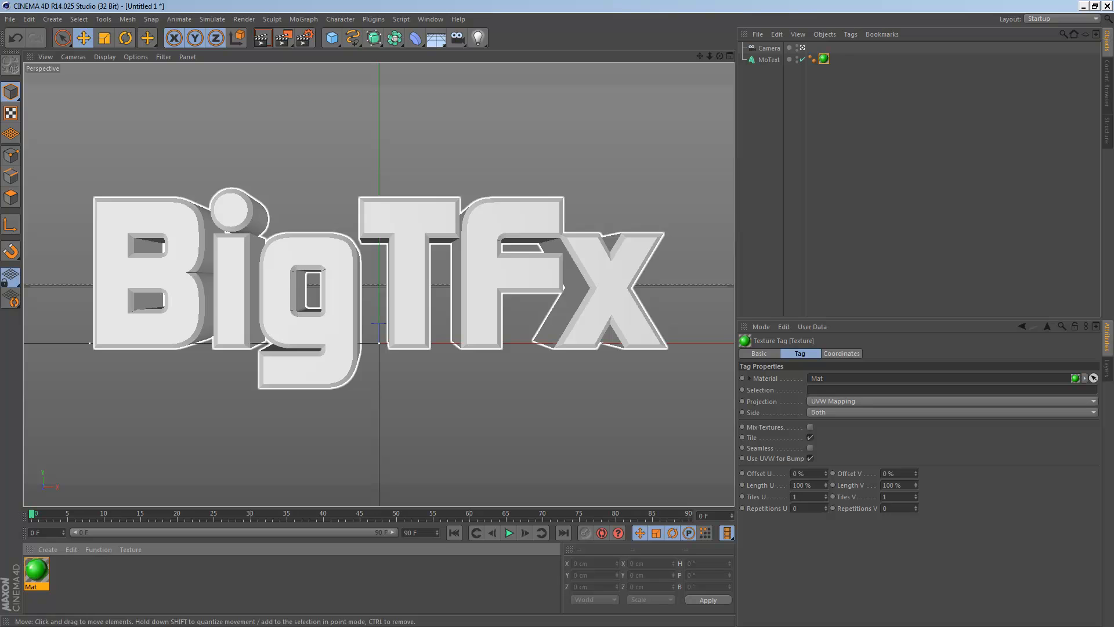
pyautogui.click(48, 550)
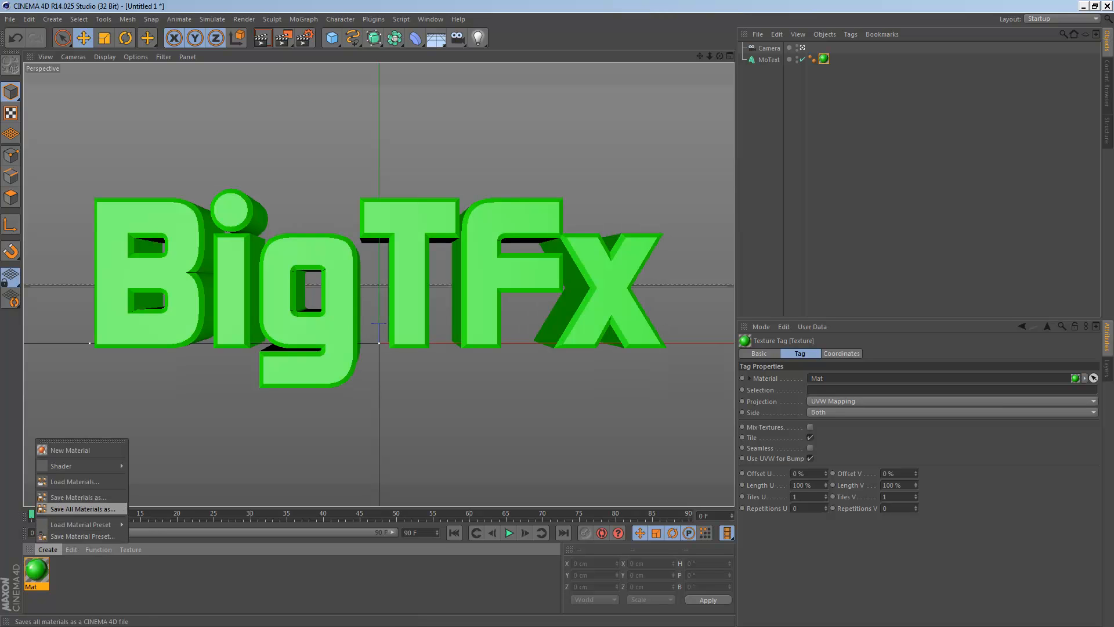
pyautogui.click(99, 575)
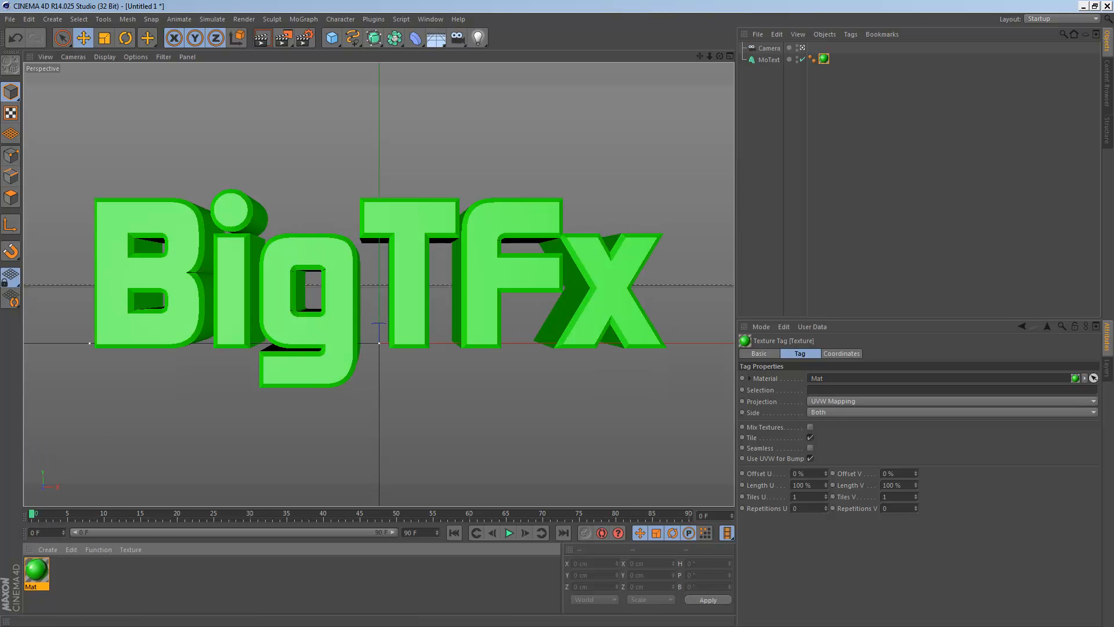
# Create a second material and set its color to near-black with R 30, G 30 and B 34.
pyautogui.doubleClick(99, 575)
pyautogui.doubleClick(36, 571)
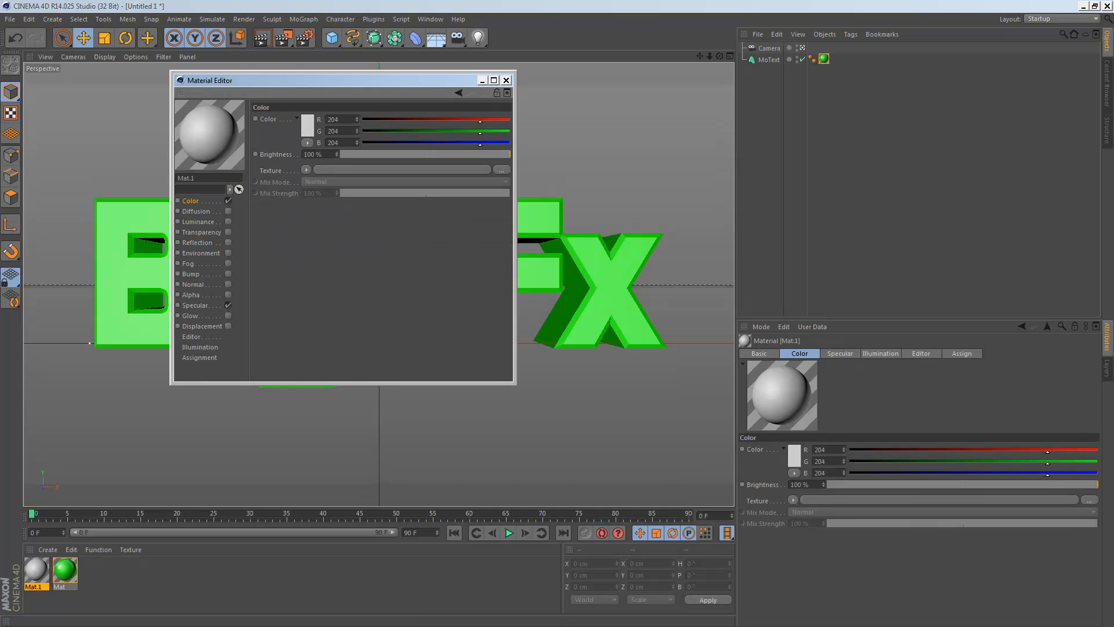
pyautogui.click(383, 142)
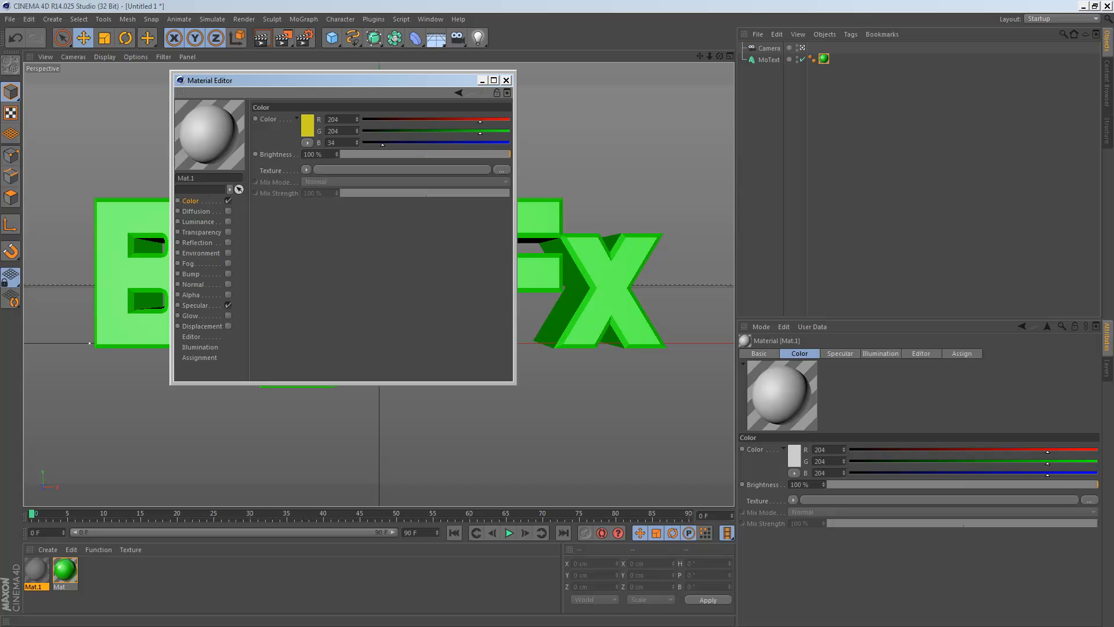
pyautogui.click(380, 130)
pyautogui.click(380, 119)
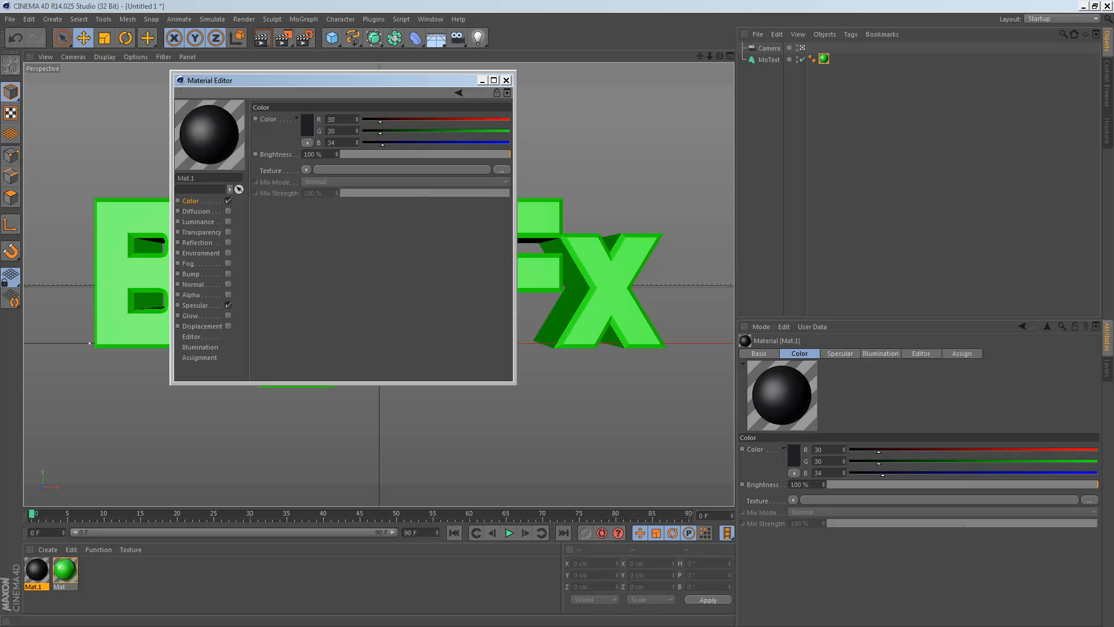
# Enable the Reflection channel of the dark material and set its brightness to 4%.
pyautogui.click(228, 242)
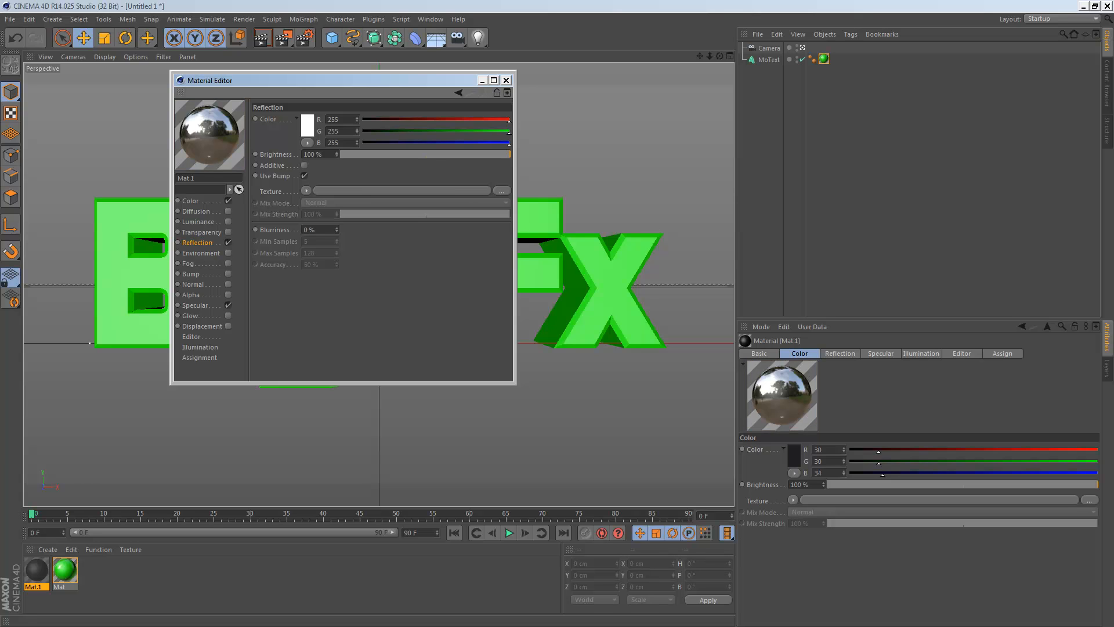
pyautogui.click(354, 154)
pyautogui.moveTo(319, 153); pyautogui.dragTo(303, 154)
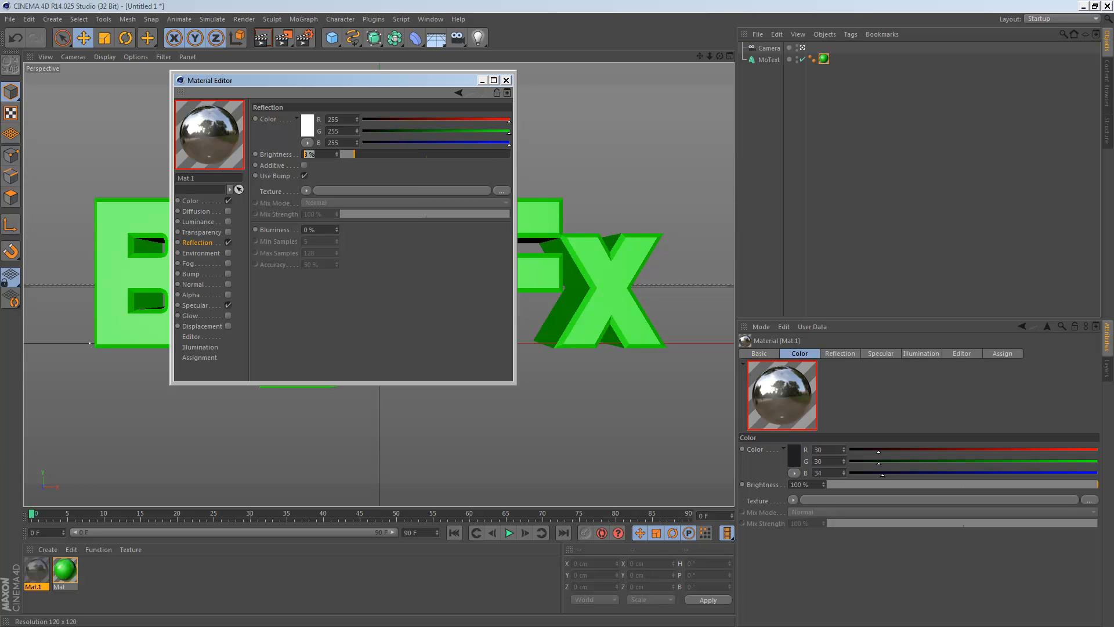
pyautogui.write('4')
pyautogui.press('Return')
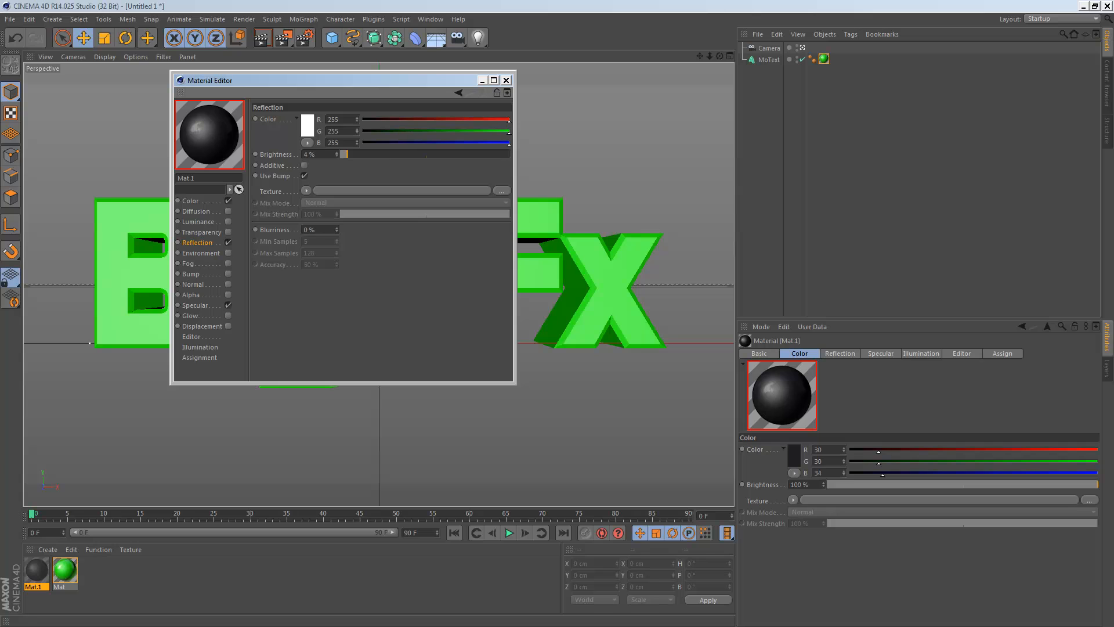
# Load a Fresnel texture into the dark material's Reflection channel and set its mix strength to 50%.
pyautogui.click(307, 190)
pyautogui.click(331, 314)
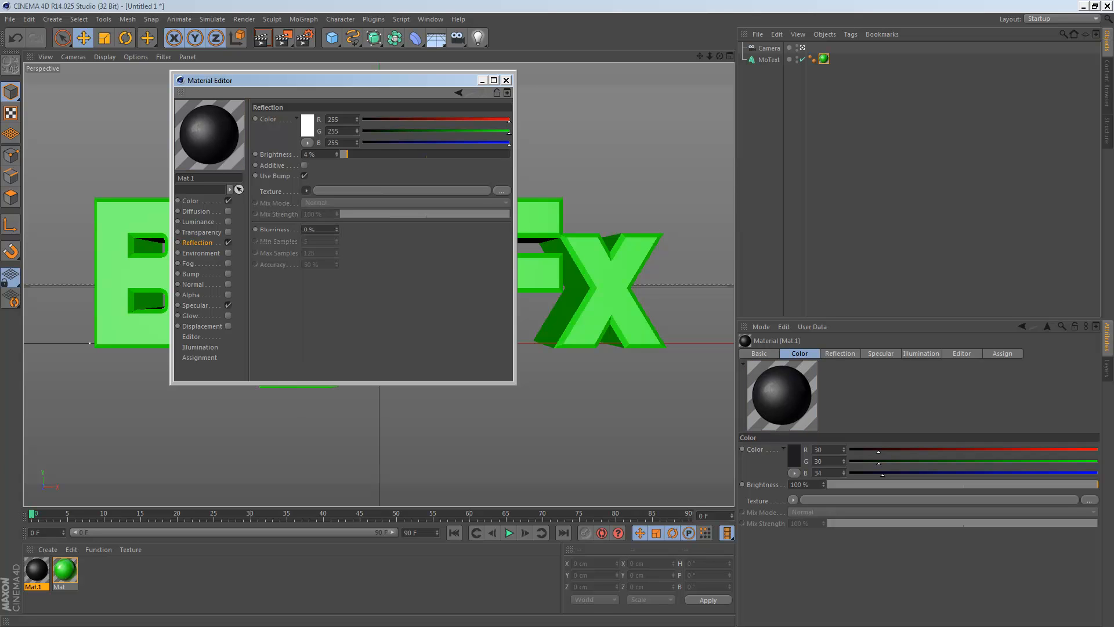
pyautogui.click(306, 191)
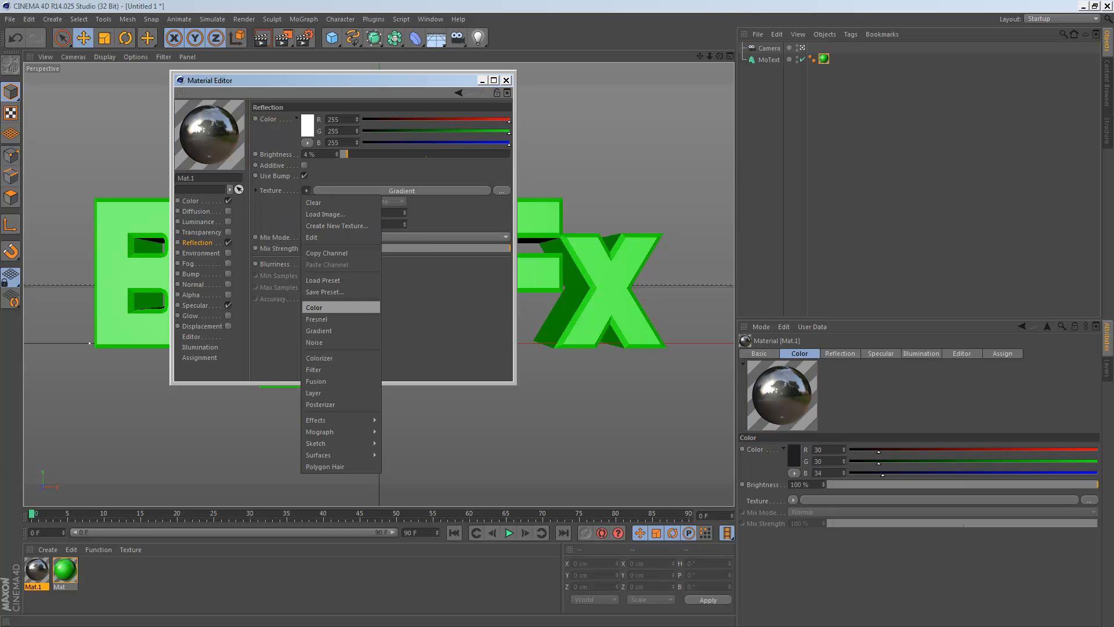
pyautogui.click(331, 319)
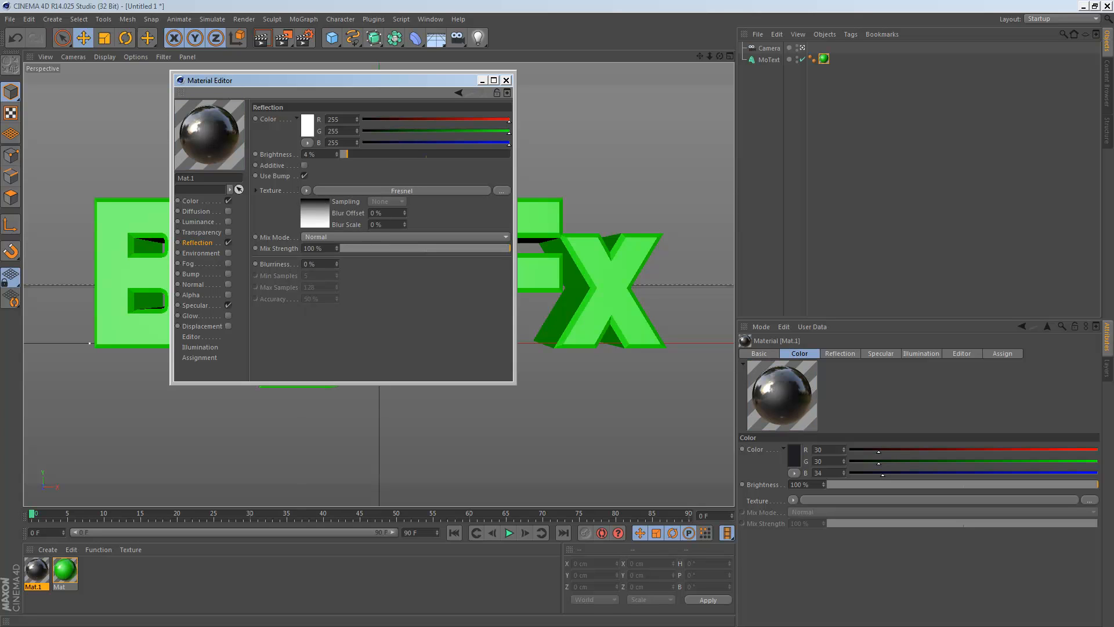
pyautogui.click(426, 248)
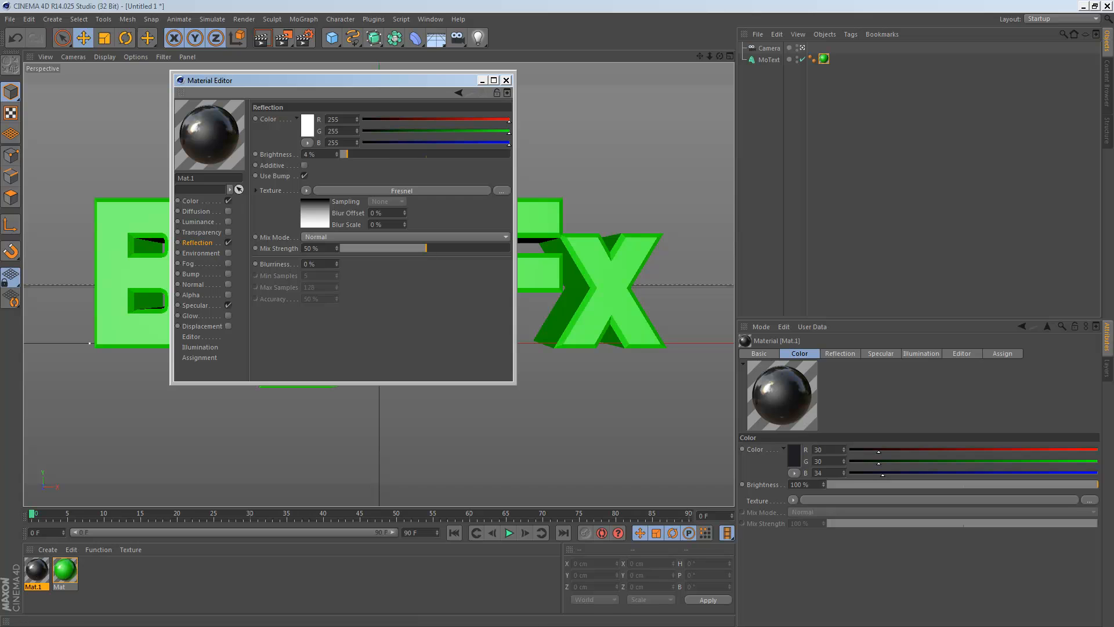
# Switch the dark material's preview shape to Object (Soft Shadow).
pyautogui.rightClick(210, 136)
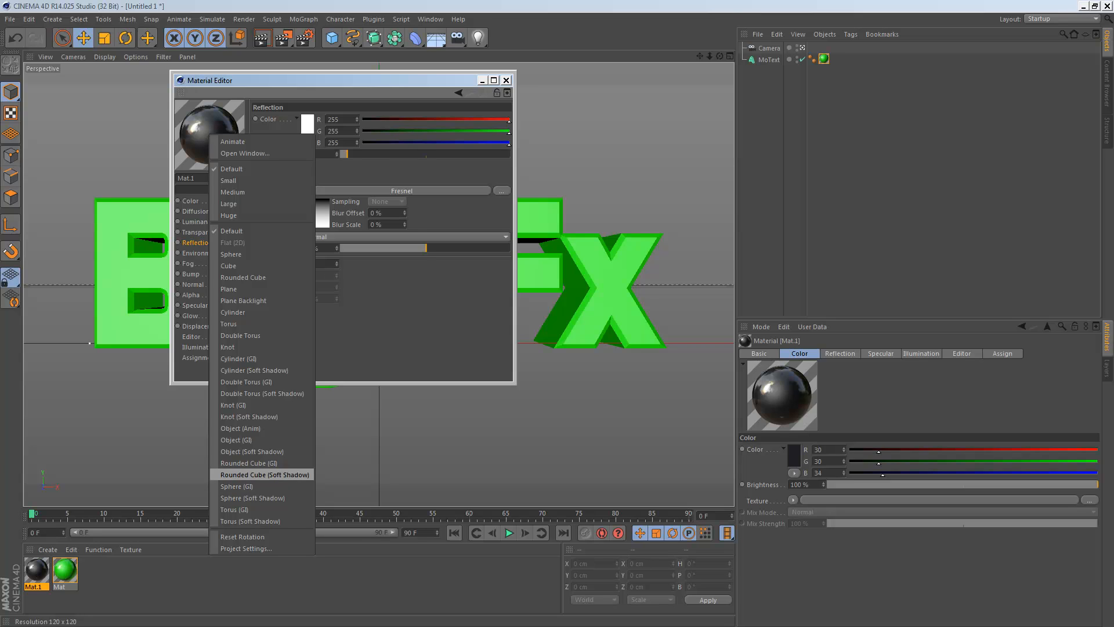
pyautogui.click(252, 497)
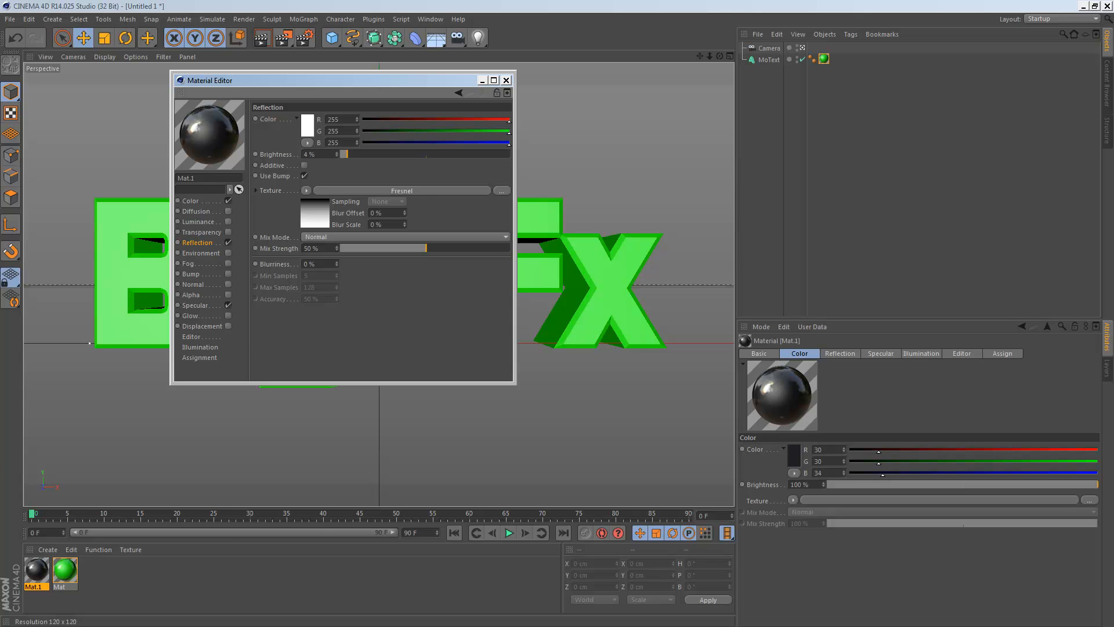
pyautogui.rightClick(218, 138)
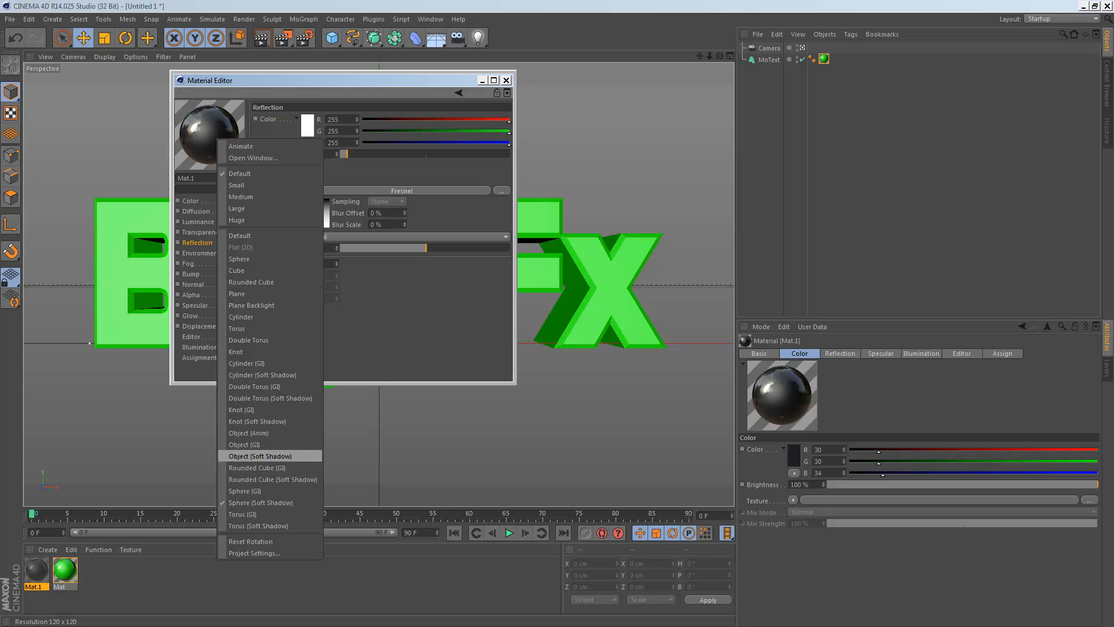
pyautogui.click(260, 456)
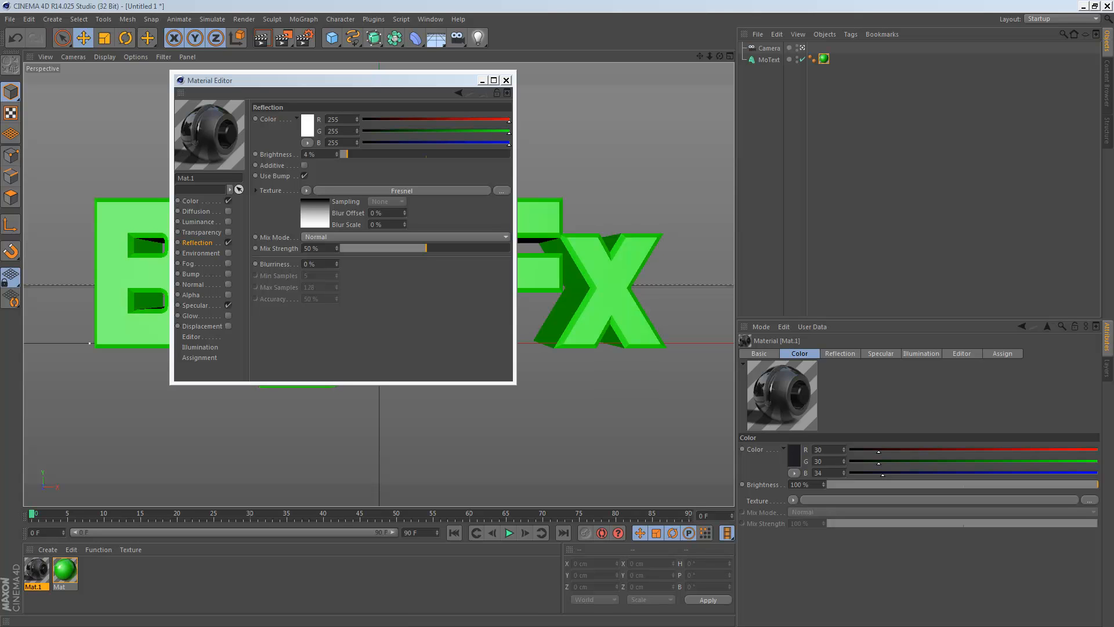
# Raise the dark material's reflection mix strength to about 65%, set its reflection brightness to 12% and close the material settings.
pyautogui.moveTo(426, 248); pyautogui.dragTo(451, 248)
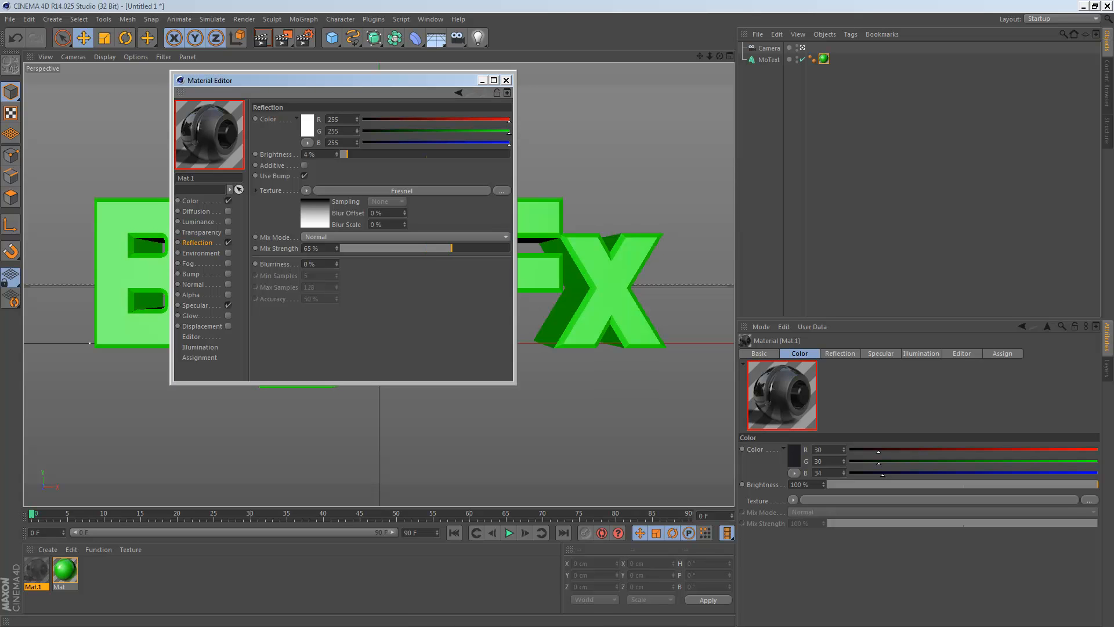
pyautogui.moveTo(315, 154); pyautogui.dragTo(303, 153)
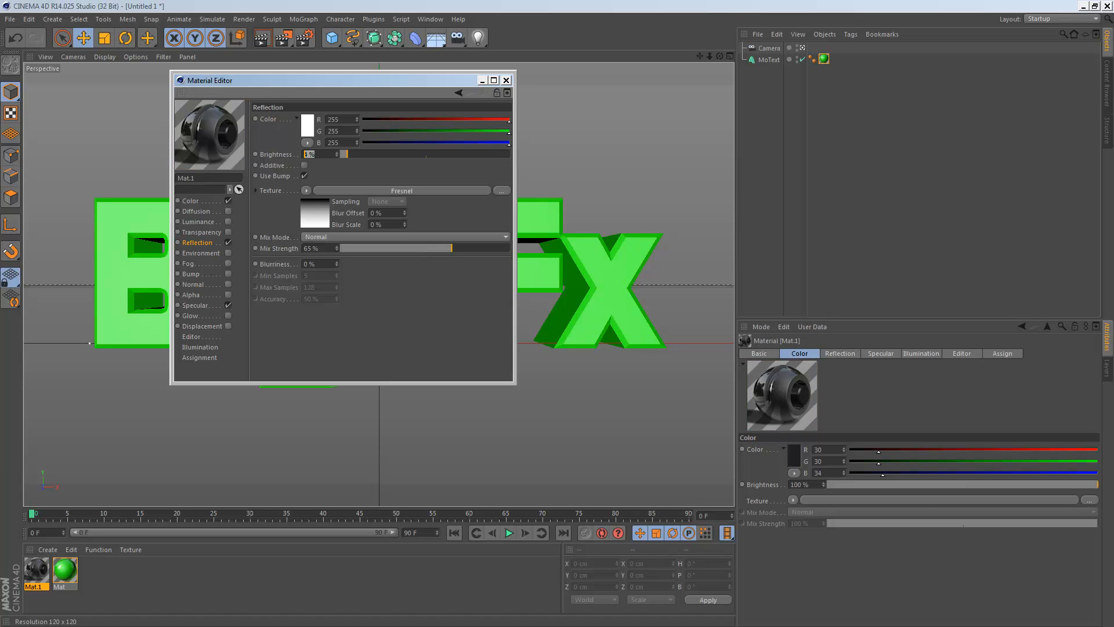
pyautogui.write('12')
pyautogui.press('Return')
pyautogui.press('Escape')
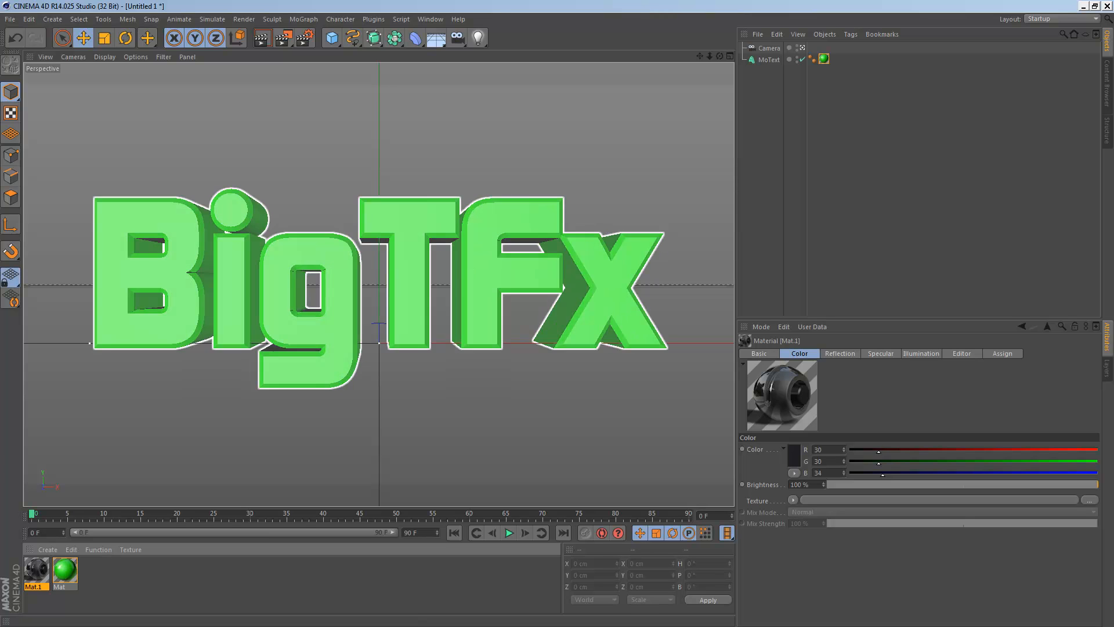
# Apply the dark Mat.1 material to the BigTFx text, restrict it to the R1 selection and preview-render the view.
pyautogui.moveTo(36, 572); pyautogui.dragTo(290, 342)
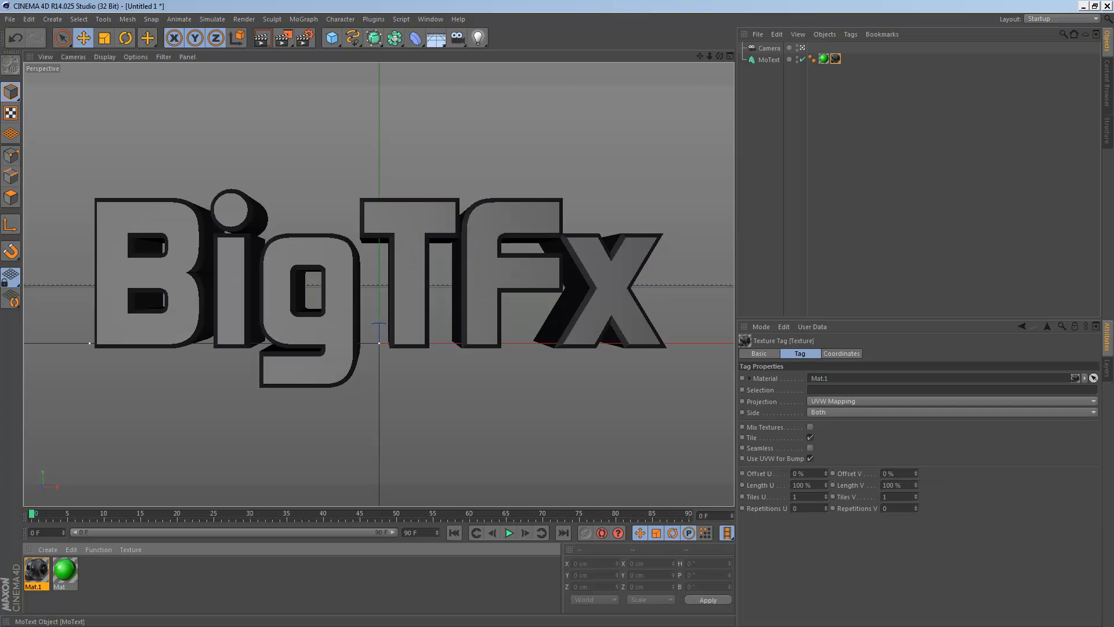
pyautogui.click(811, 390)
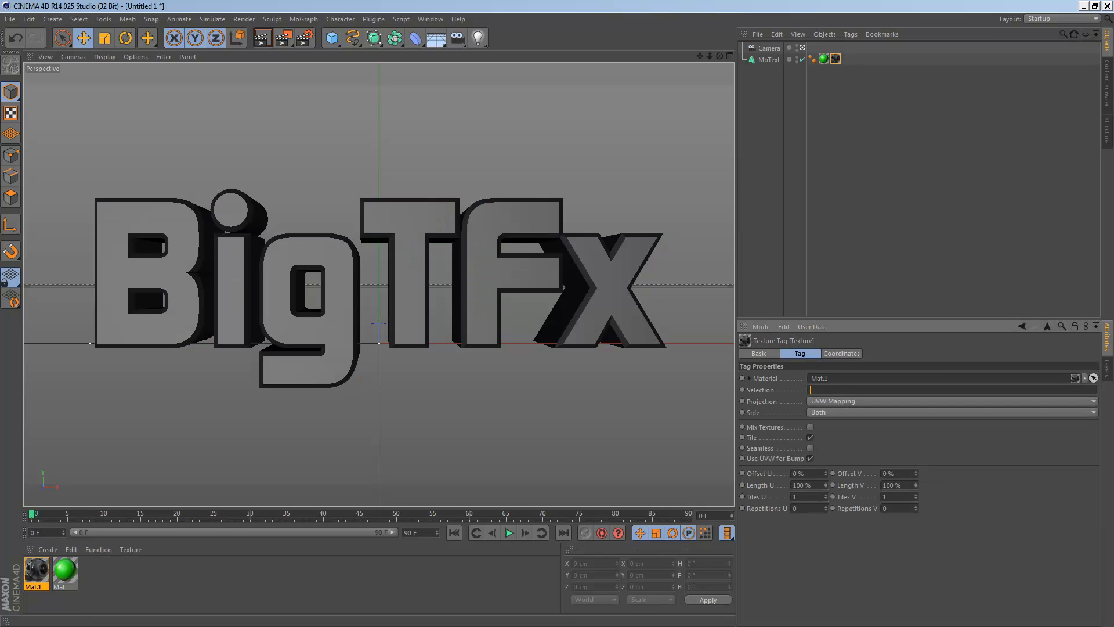
pyautogui.write('R1')
pyautogui.press('Return')
pyautogui.click(841, 174)
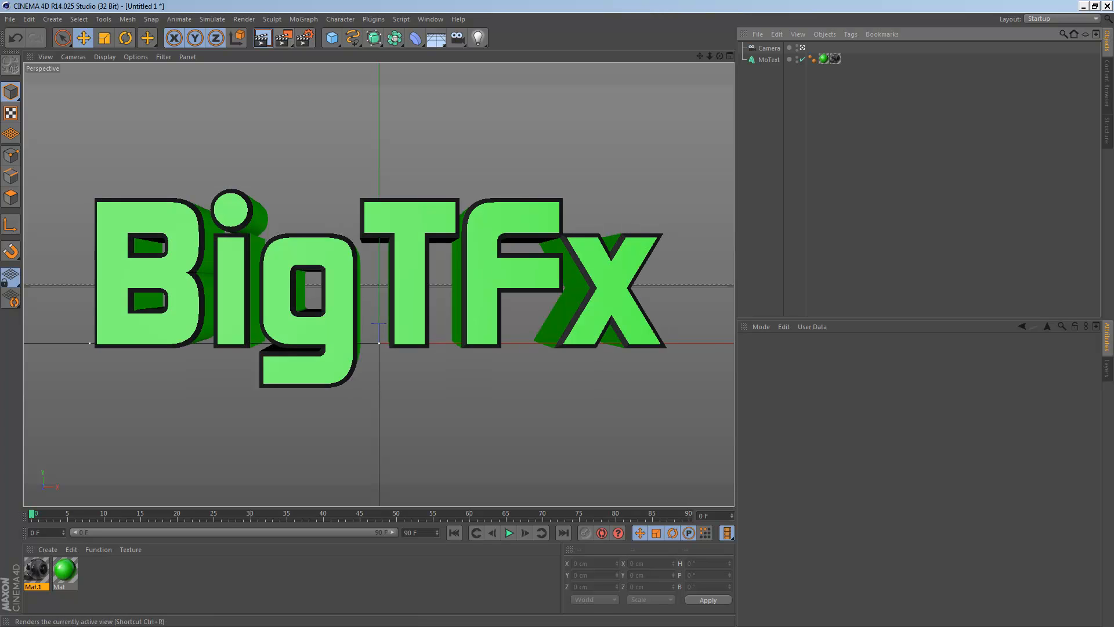
pyautogui.click(262, 38)
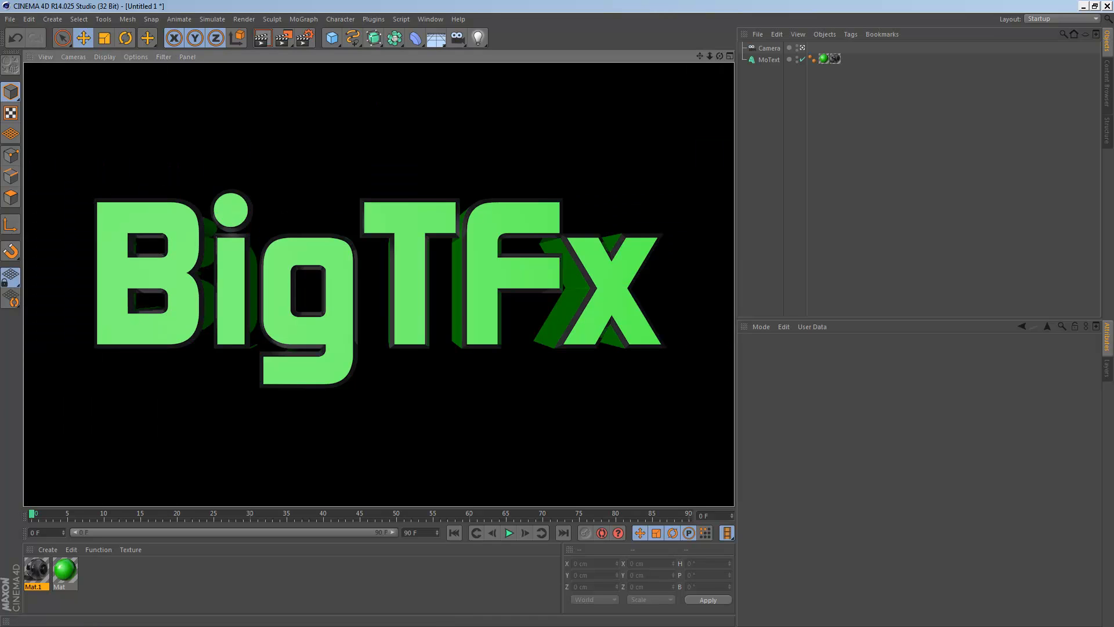
pyautogui.press('a')
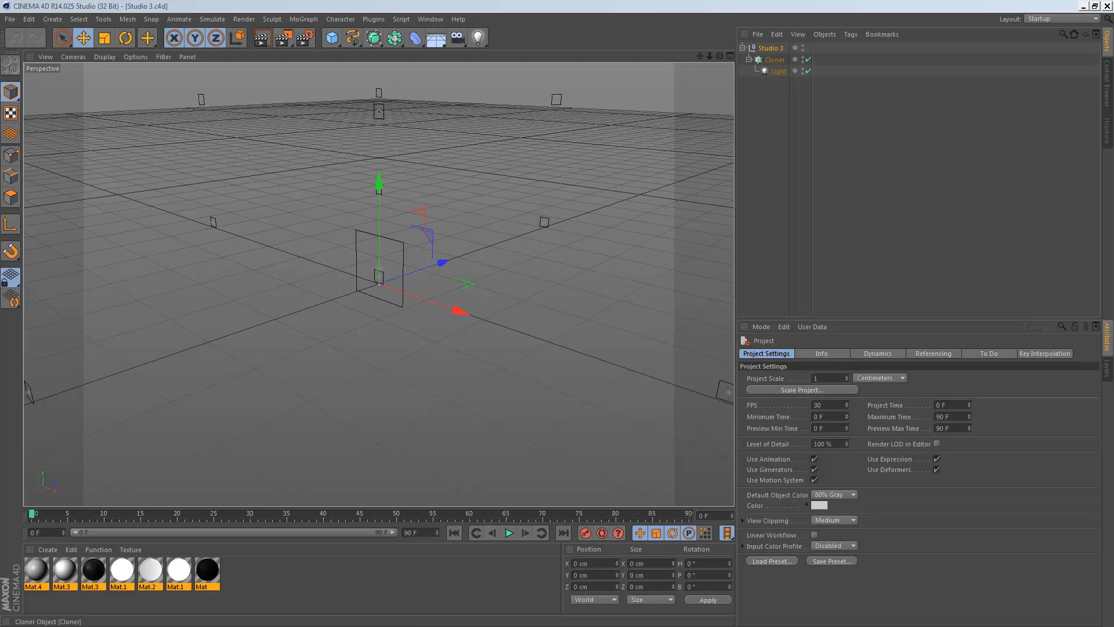
# Copy the Studio 3 light rig into the text scene and raise its light's intensity to 58%.
pyautogui.click(770, 48)
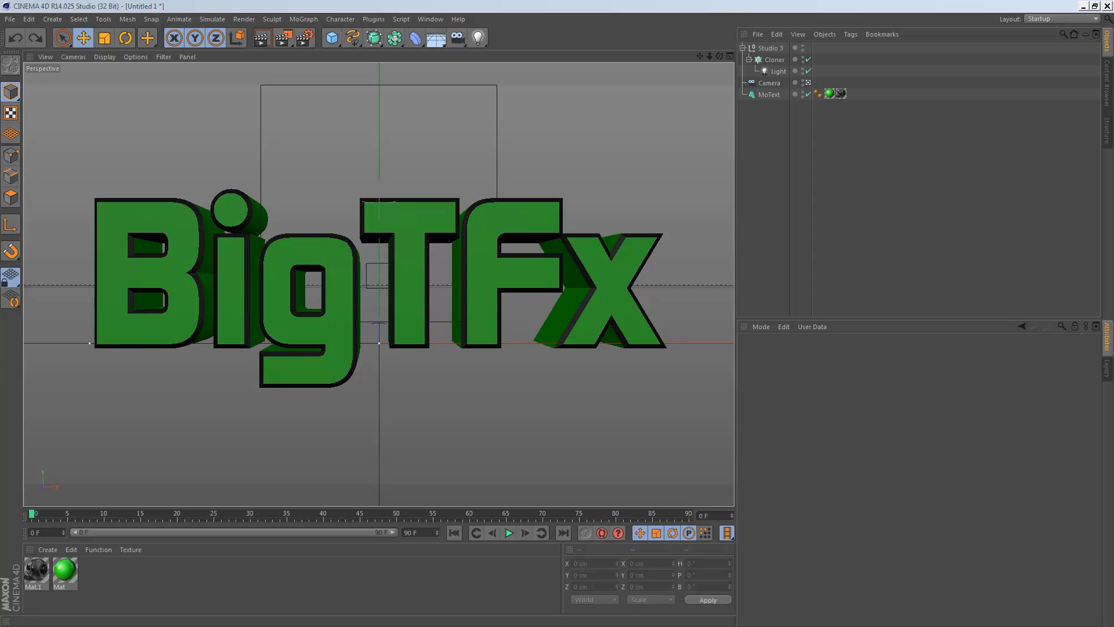
pyautogui.click(777, 71)
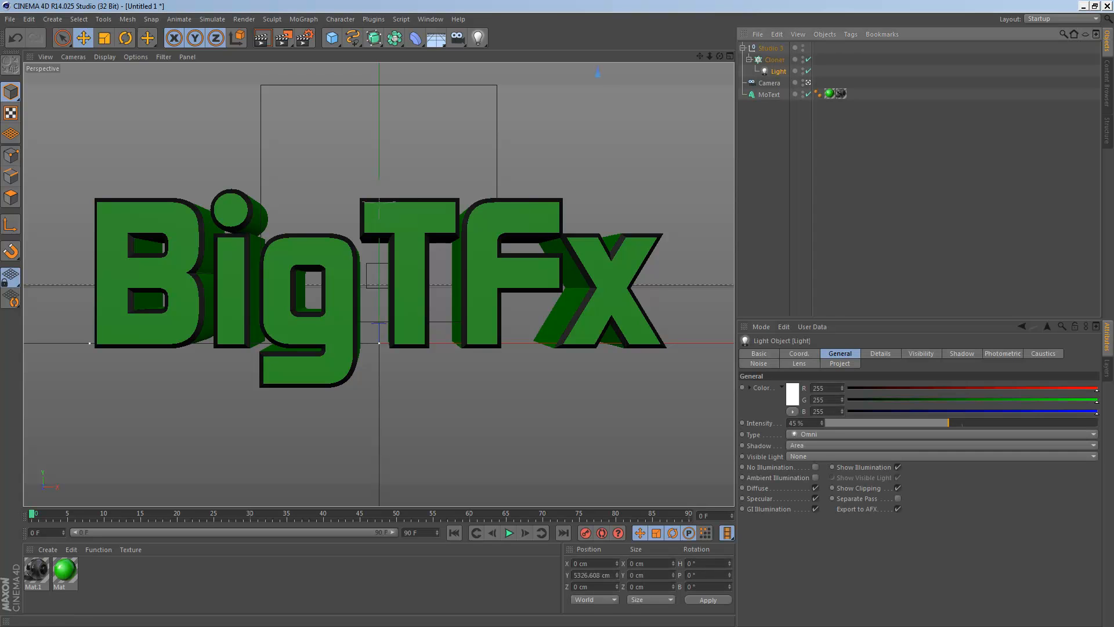
pyautogui.moveTo(948, 423); pyautogui.dragTo(984, 422)
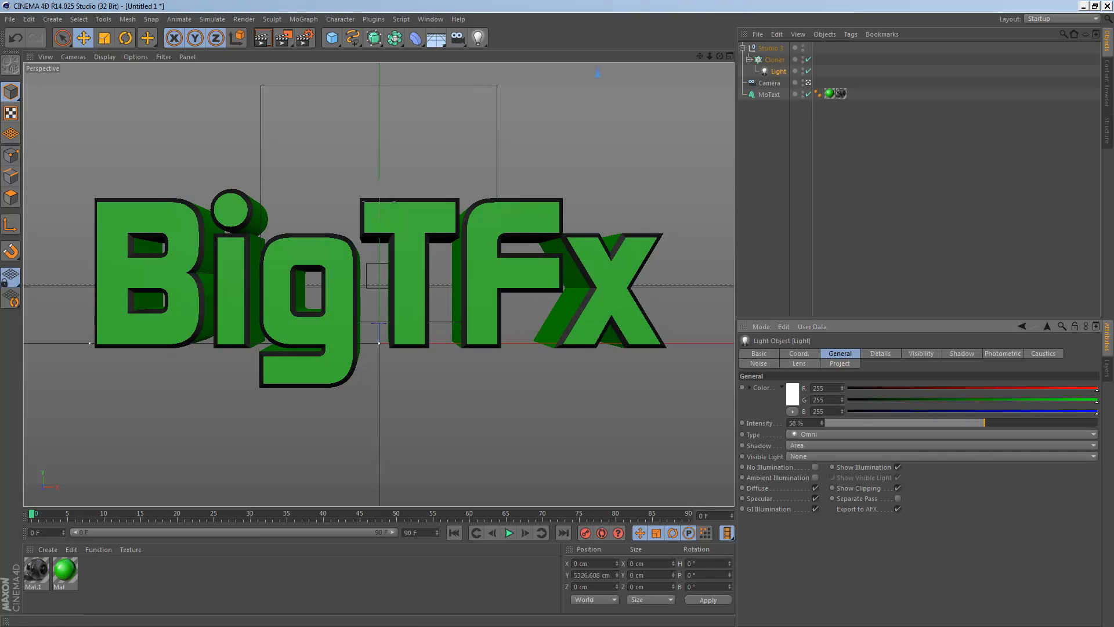
pyautogui.click(871, 162)
# Replace the Studio 3 rig with a pasted Softbox and raise the Softbox above the text to about 268.6 cm.
pyautogui.hotkey('ctrl', 'v')
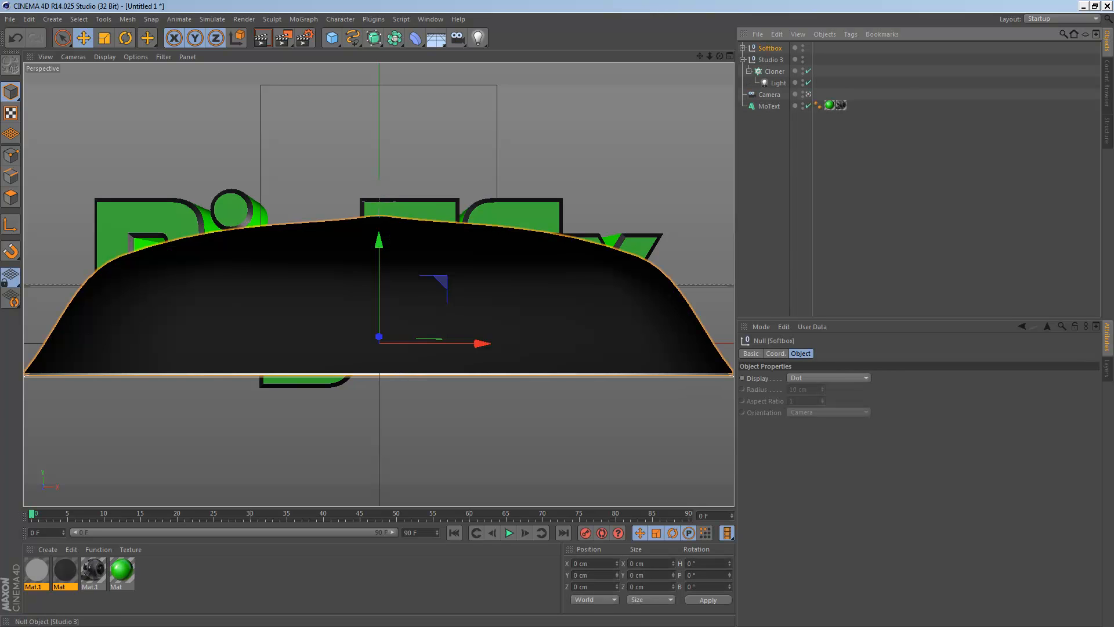
pyautogui.click(770, 59)
pyautogui.press('Delete')
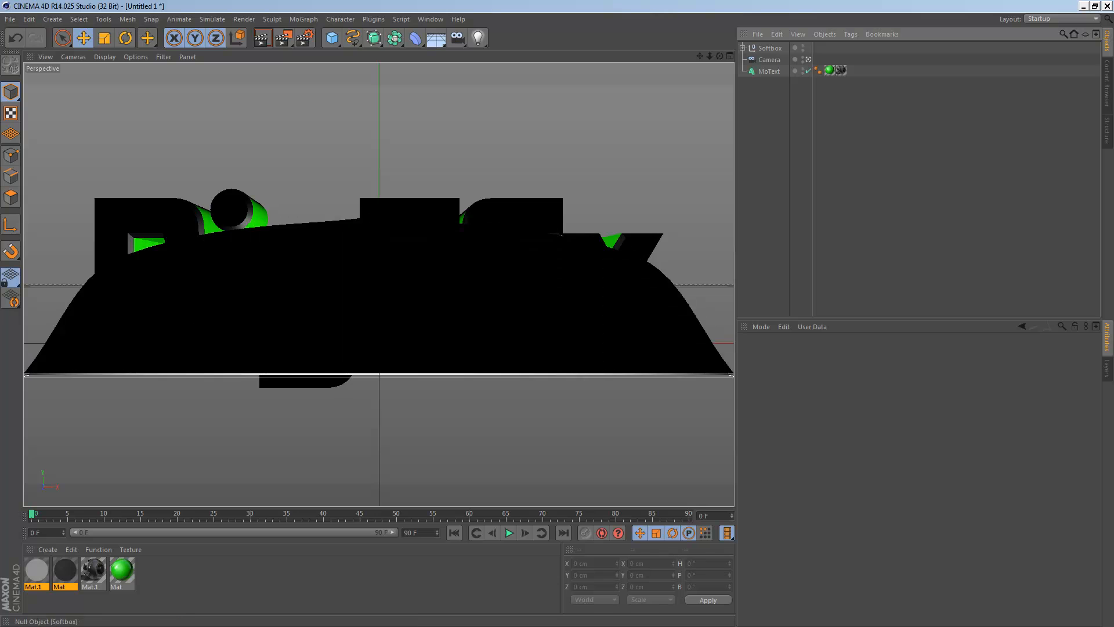
pyautogui.click(769, 48)
pyautogui.moveTo(379, 313); pyautogui.dragTo(355, 189)
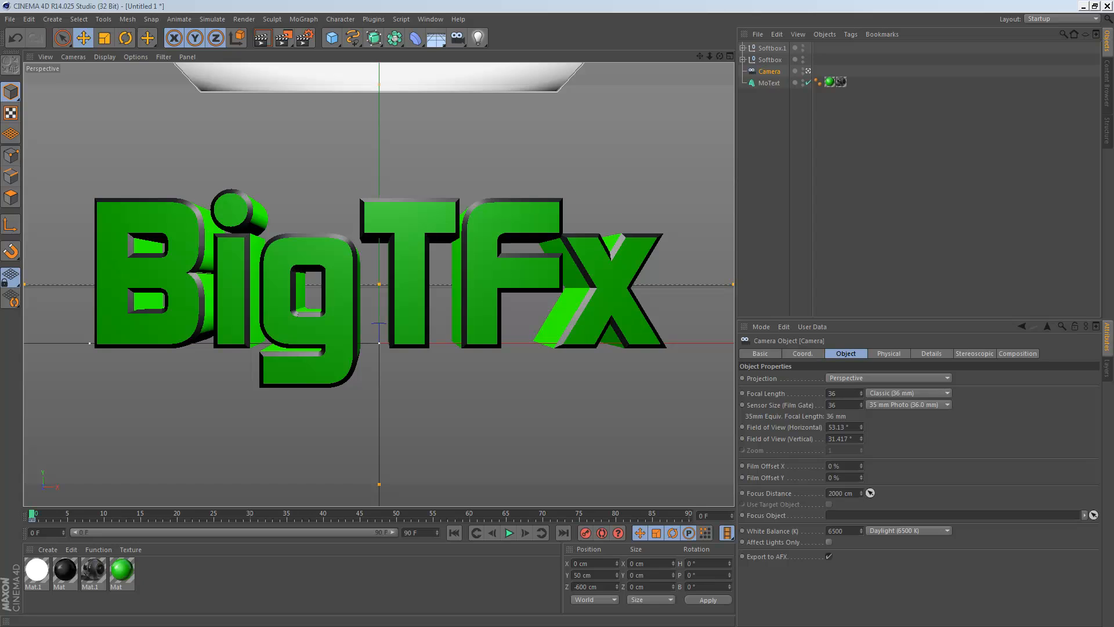
pyautogui.click(770, 60)
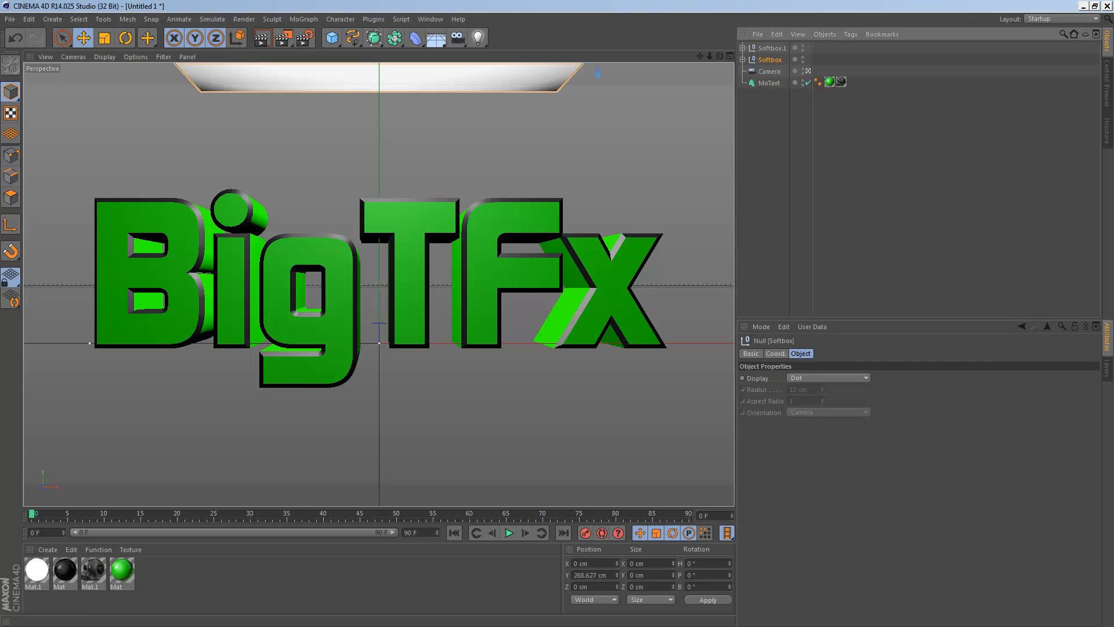
pyautogui.click(775, 354)
pyautogui.click(801, 354)
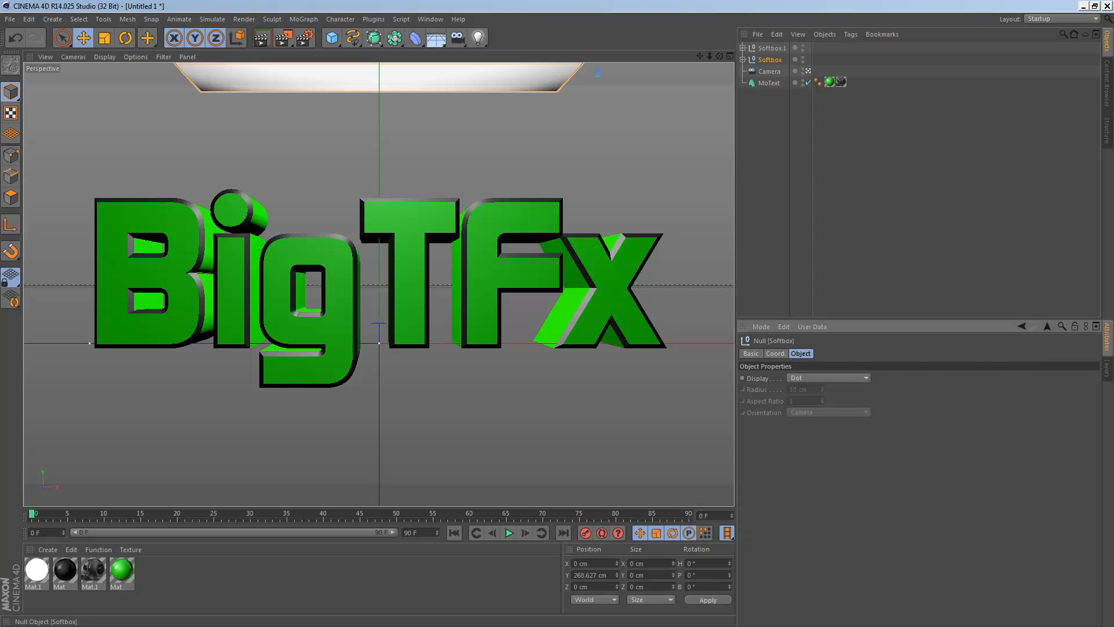
pyautogui.click(742, 60)
pyautogui.click(743, 60)
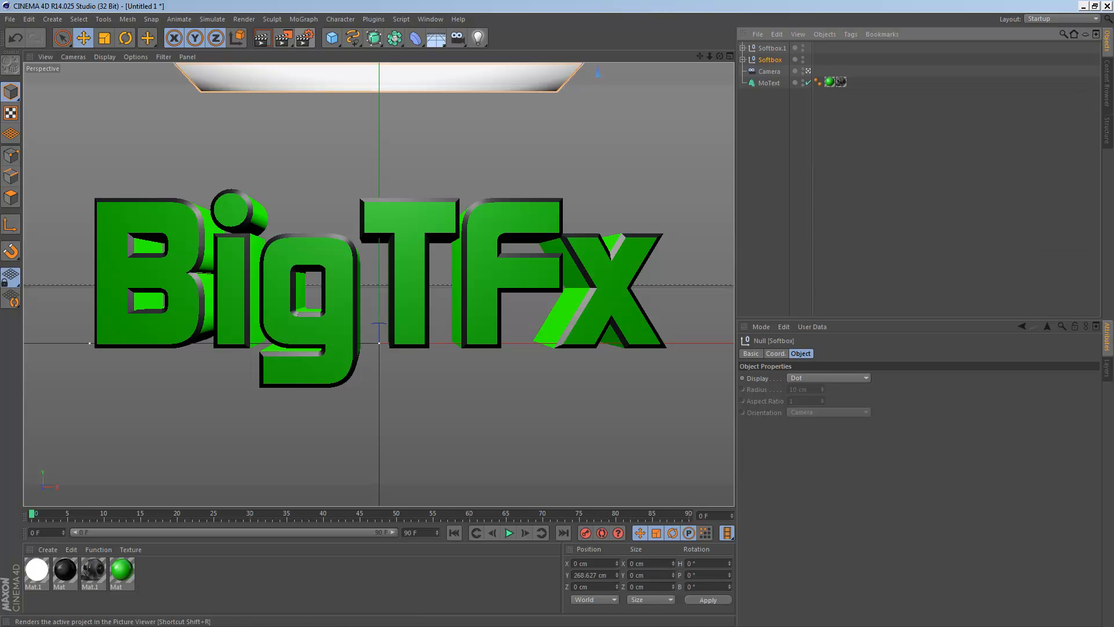
# Check the Ambient Occlusion render settings and preview-render the softbox-lit text in the view.
pyautogui.click(304, 38)
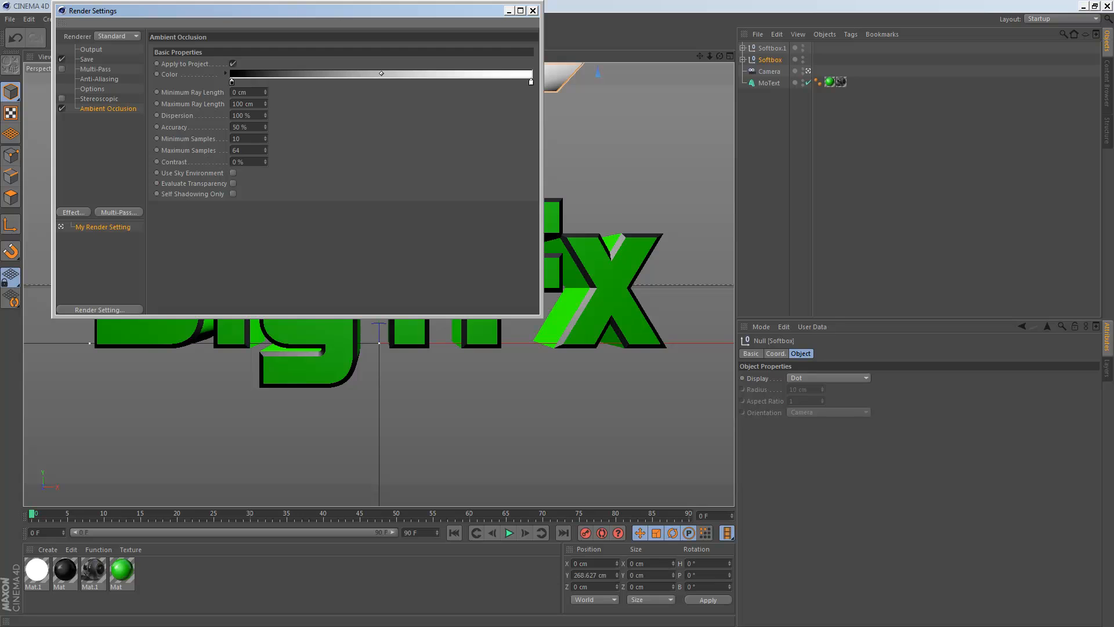
pyautogui.click(531, 11)
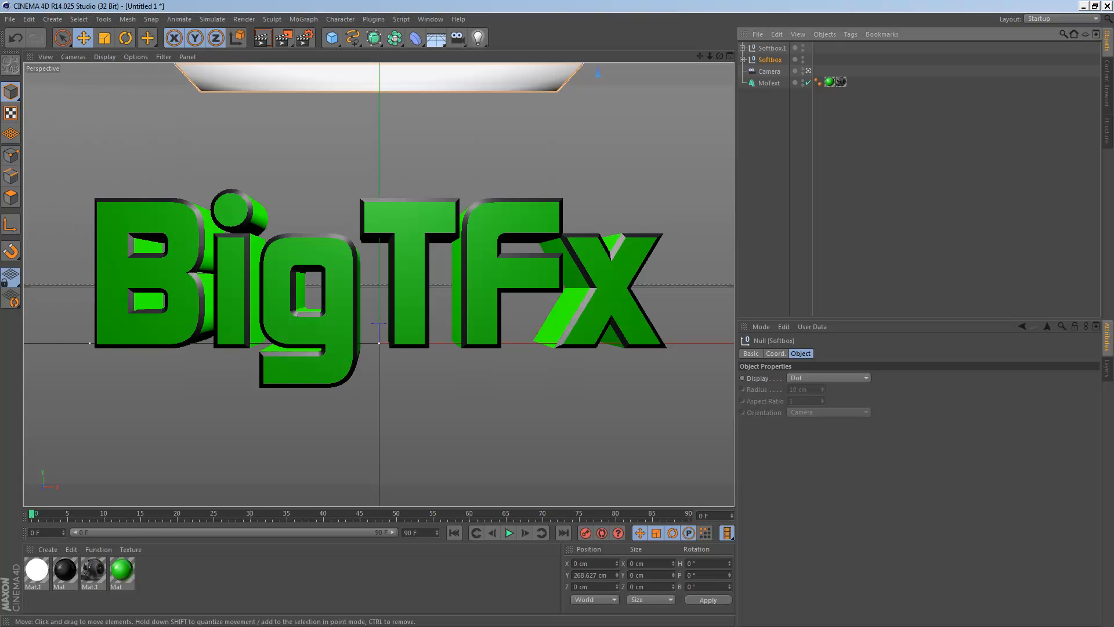
pyautogui.hotkey('ctrl', 'r')
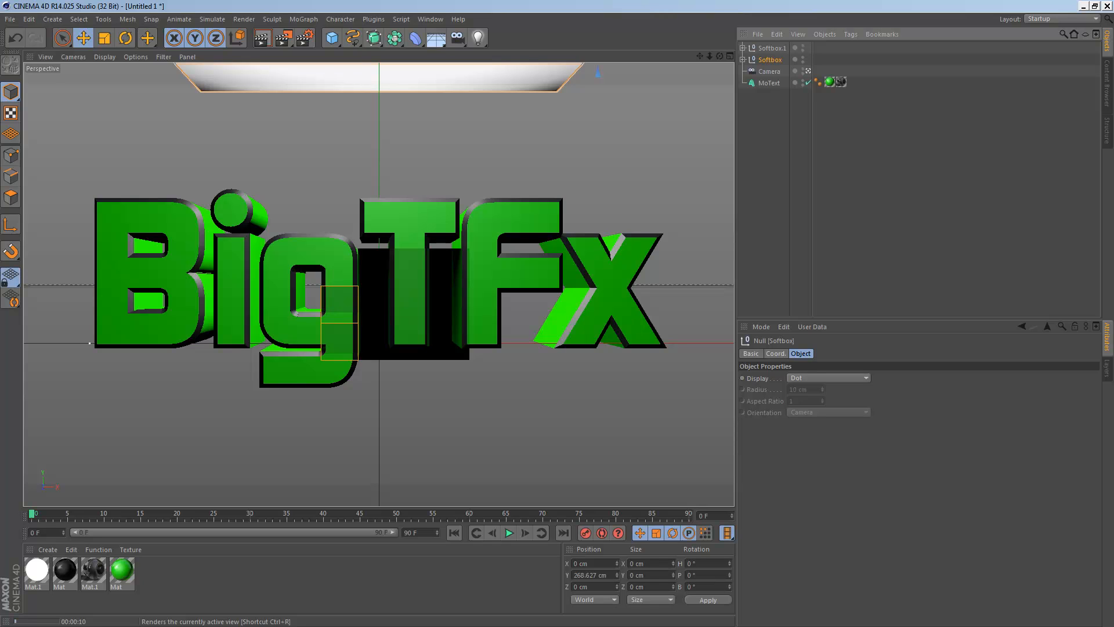
# Apply the dark reflective Mat.1 material to the MoText object a second time.
pyautogui.click(769, 82)
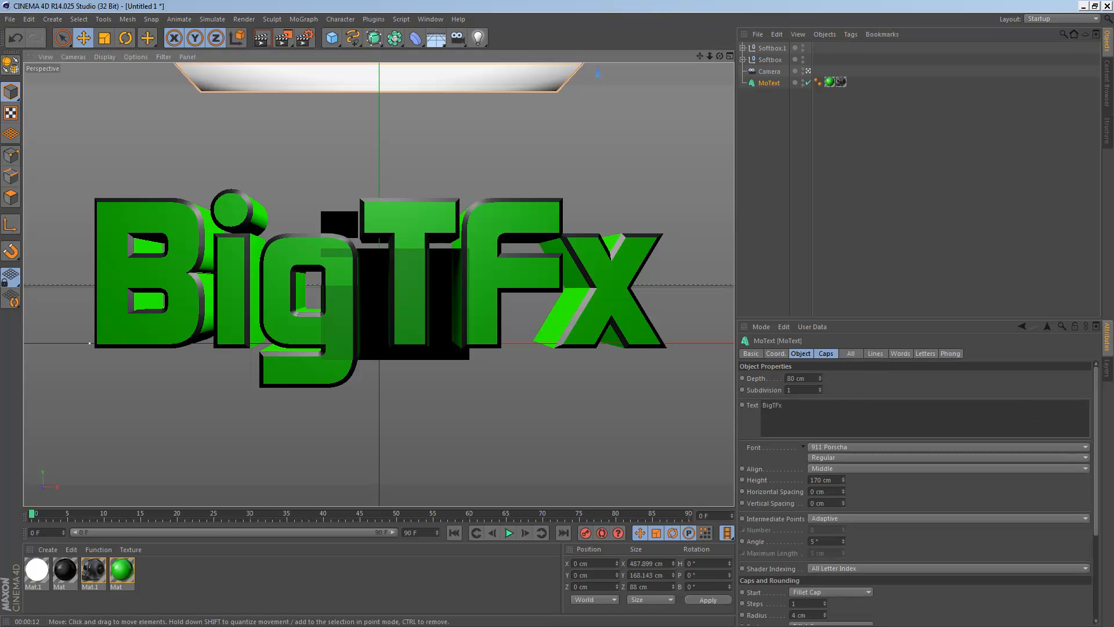
pyautogui.click(829, 82)
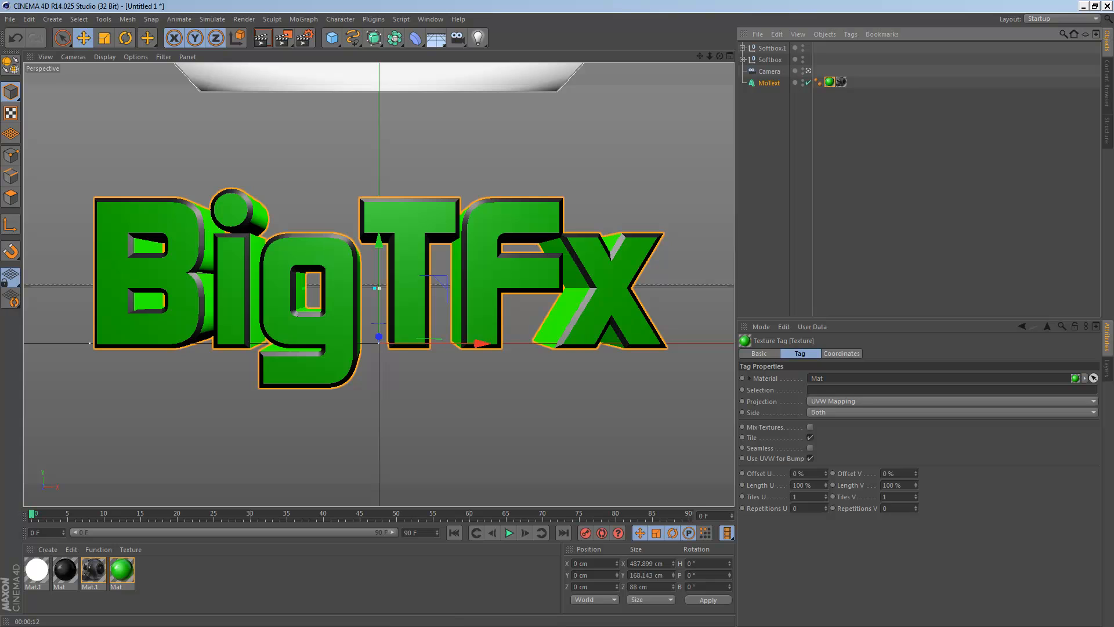
pyautogui.click(93, 571)
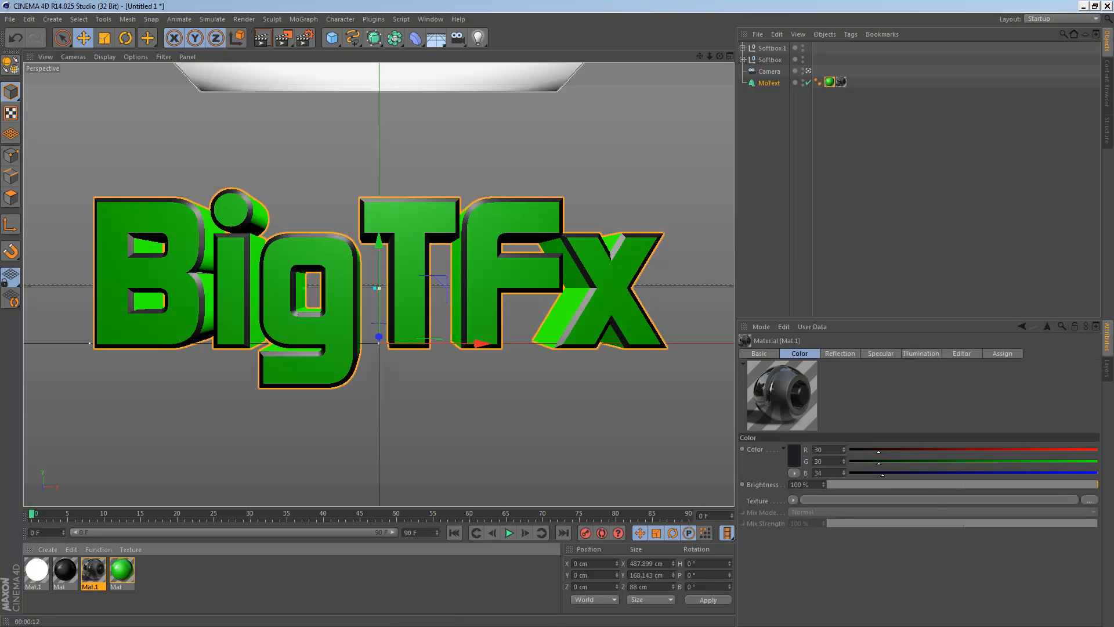
pyautogui.moveTo(92, 570); pyautogui.dragTo(769, 83)
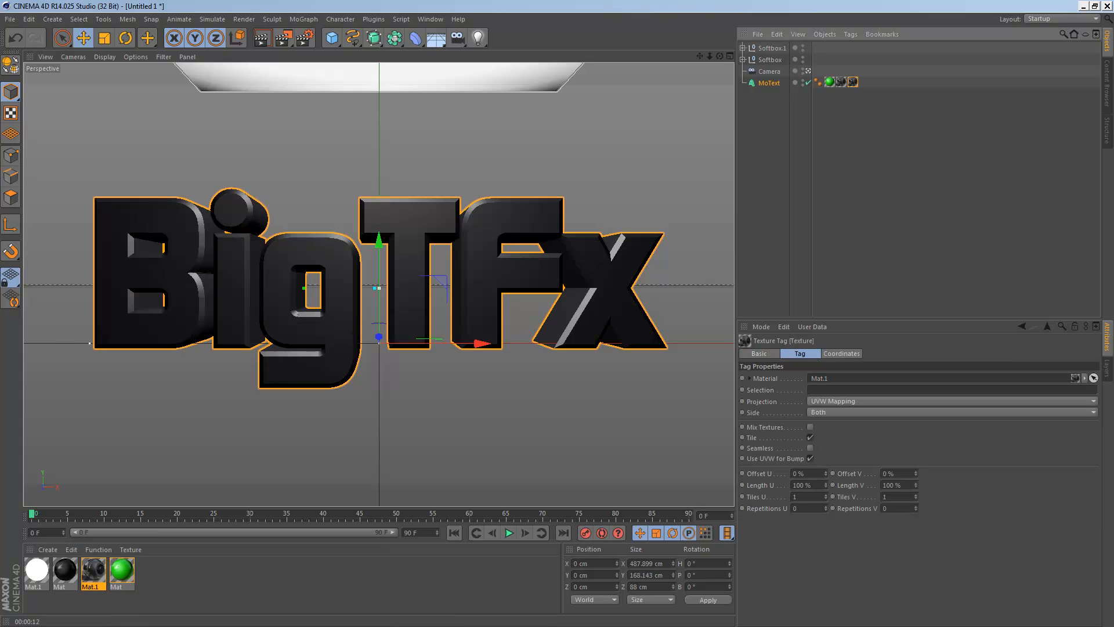
# Try restricting the added dark material tag to the C1 selection, clear the restriction, and undo a trial deletion of the tag.
pyautogui.click(811, 389)
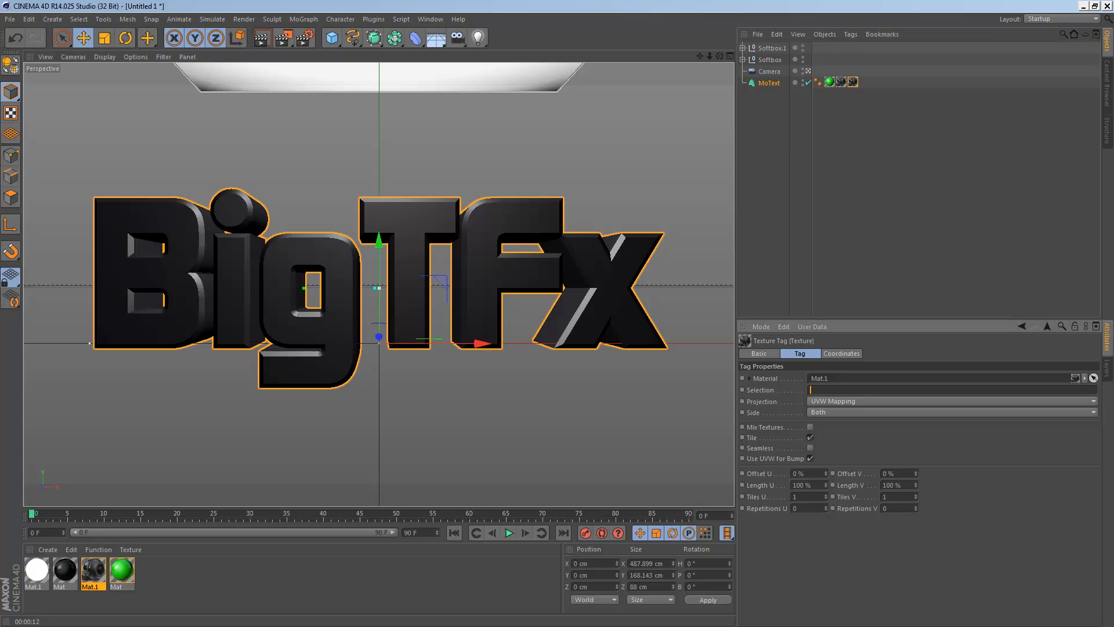
pyautogui.write('C1')
pyautogui.press('Return')
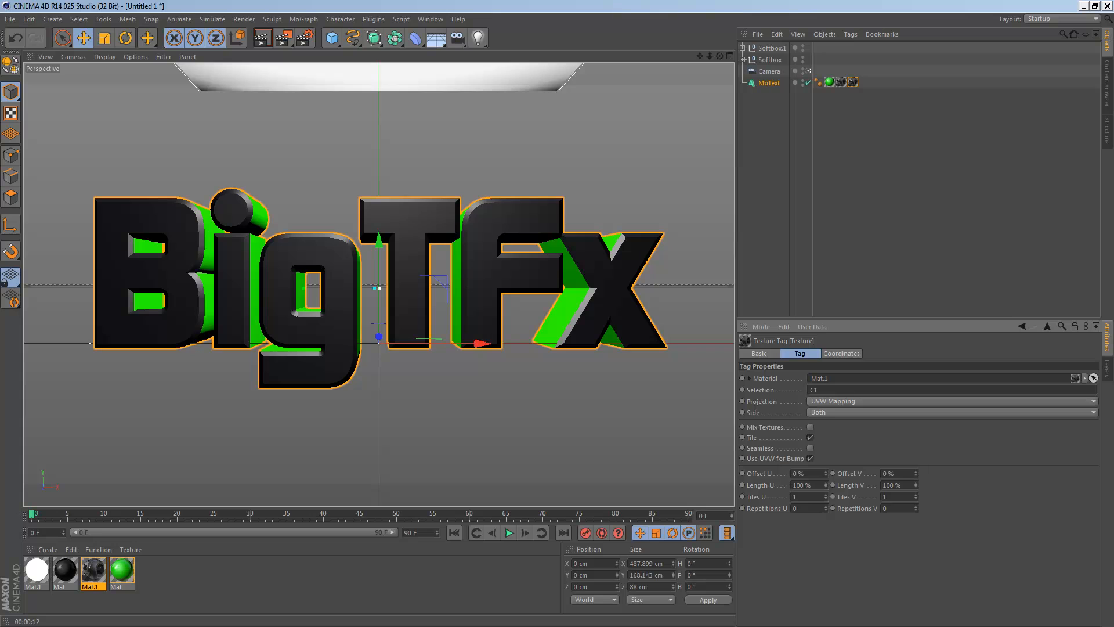
pyautogui.doubleClick(813, 390)
pyautogui.press('BackSpace')
pyautogui.press('Return')
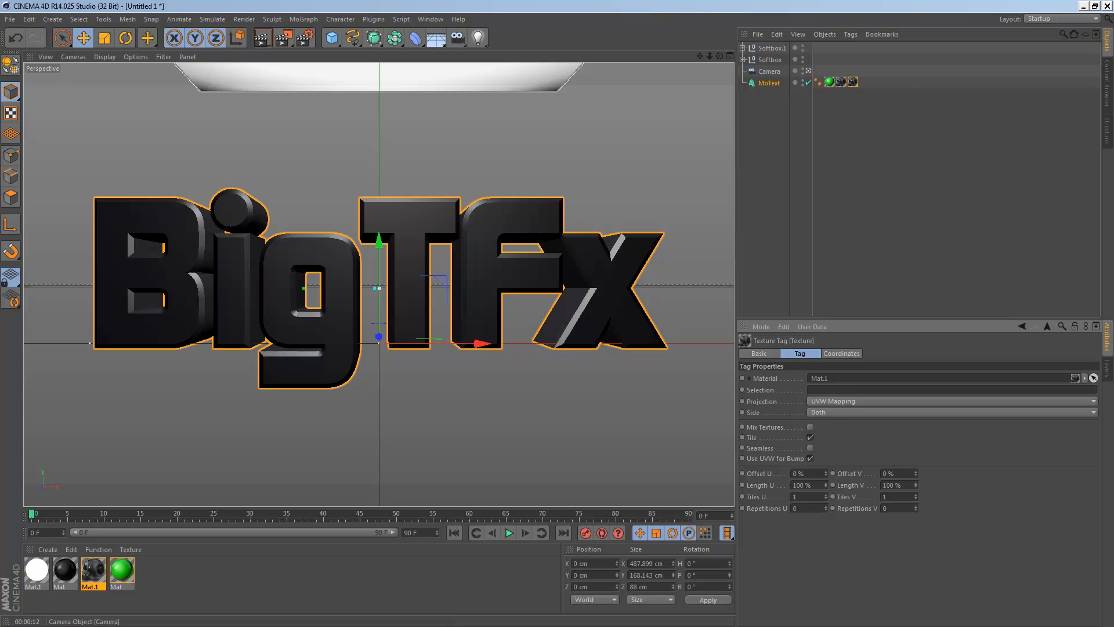
pyautogui.press('Delete')
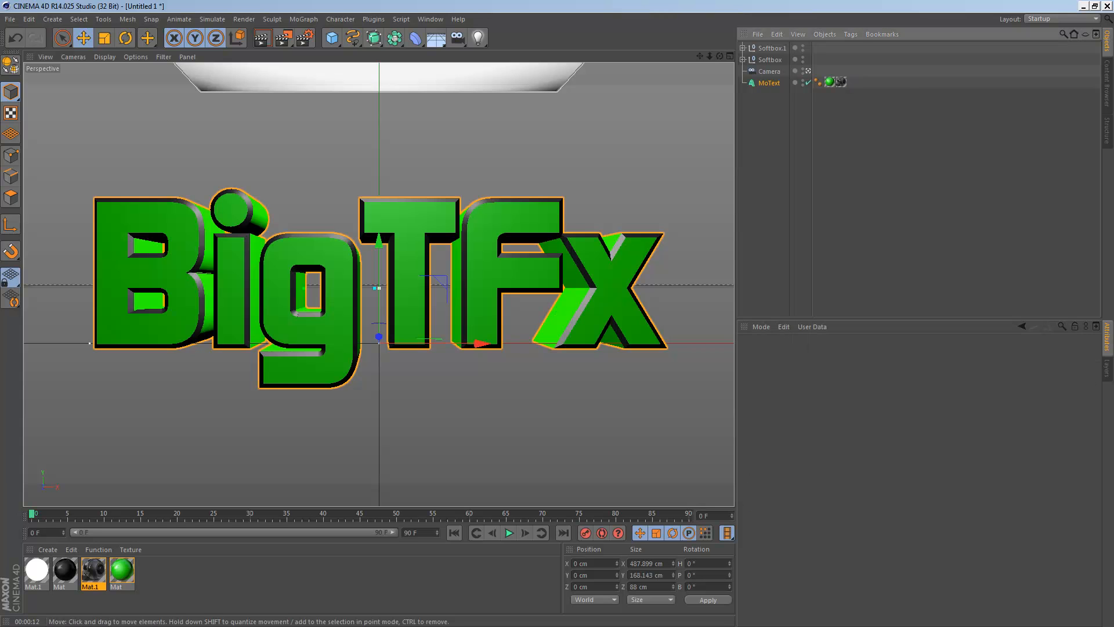
pyautogui.hotkey('ctrl', 'z')
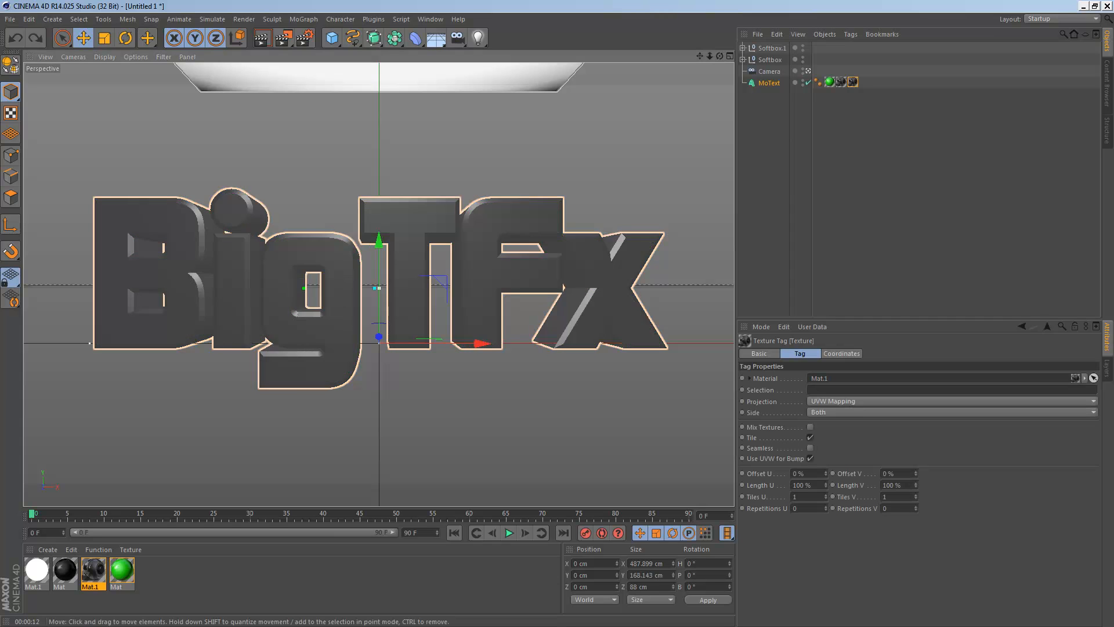
# Restrict the green material tag to the C1 selection and place it last in the text's row of tags.
pyautogui.click(829, 82)
pyautogui.click(813, 389)
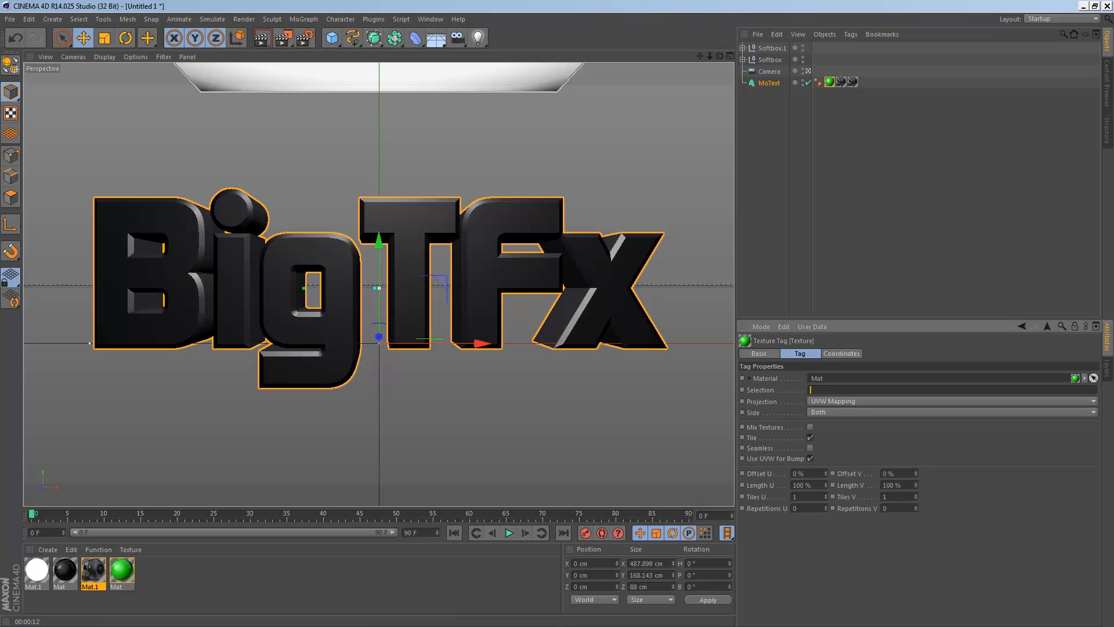
pyautogui.write('C1')
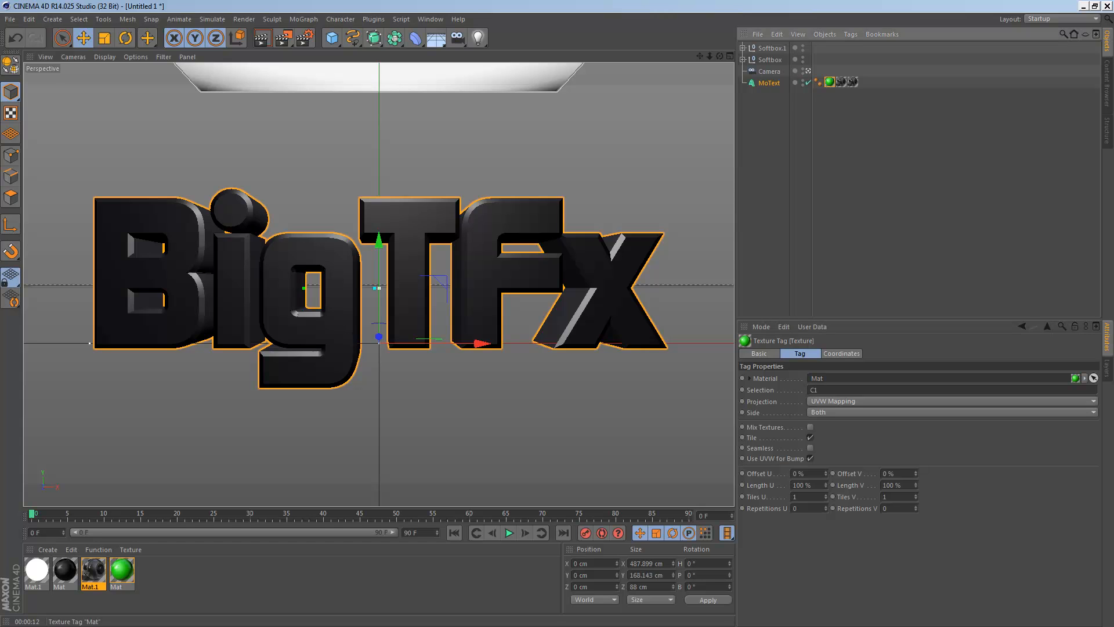
pyautogui.moveTo(829, 82); pyautogui.dragTo(857, 82)
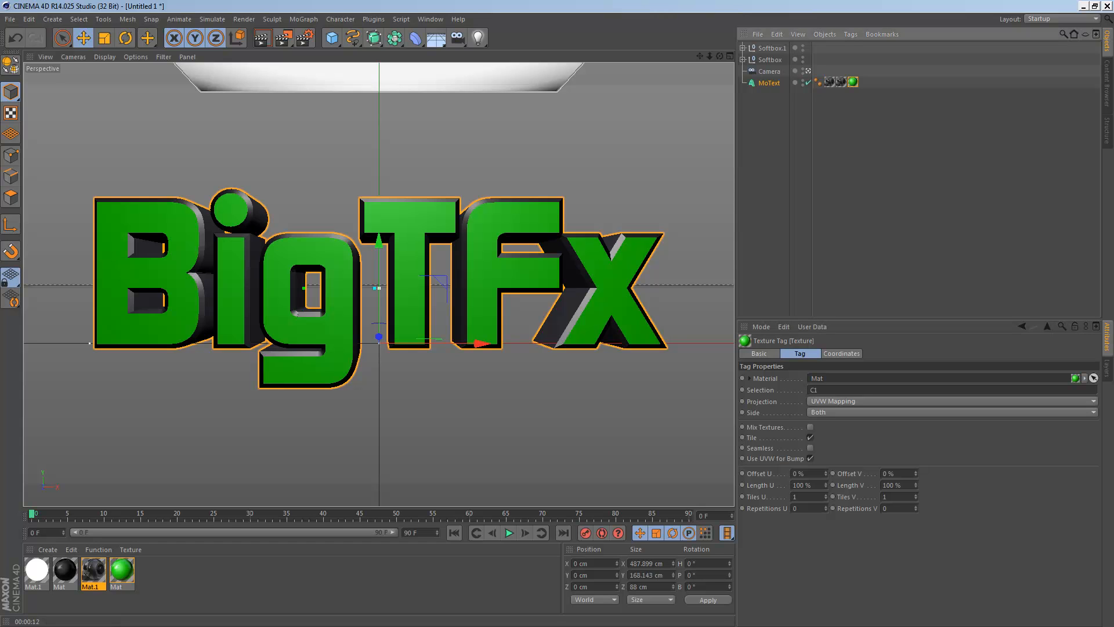
# Review the selection settings of the text's three material tags and the MoText object's properties.
pyautogui.click(830, 82)
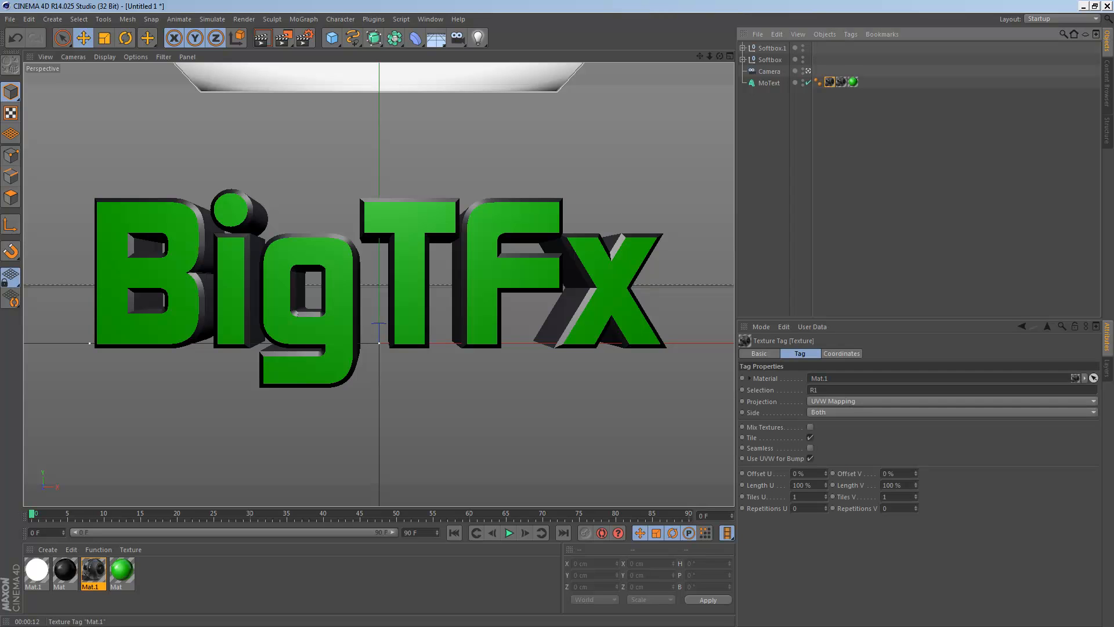
pyautogui.click(841, 82)
pyautogui.click(830, 81)
pyautogui.click(841, 82)
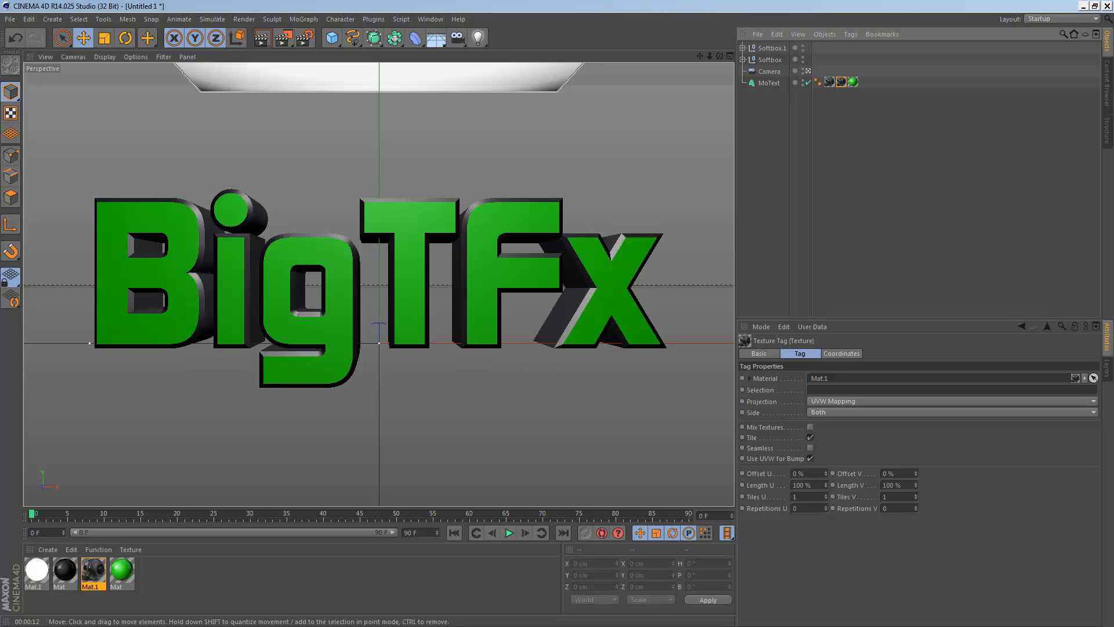
pyautogui.click(853, 82)
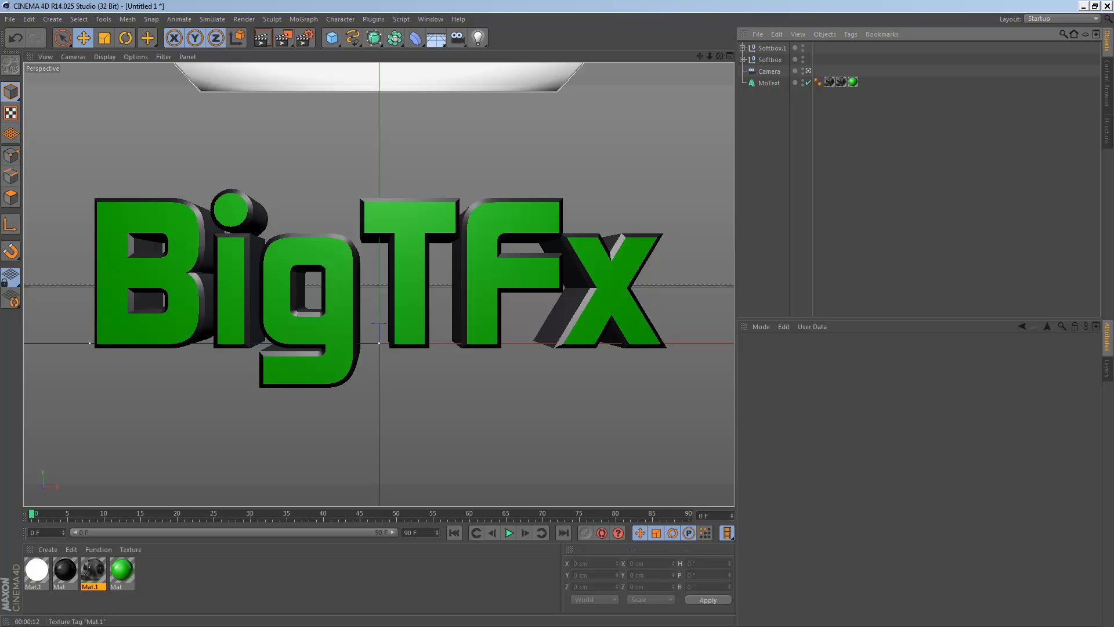
pyautogui.click(841, 82)
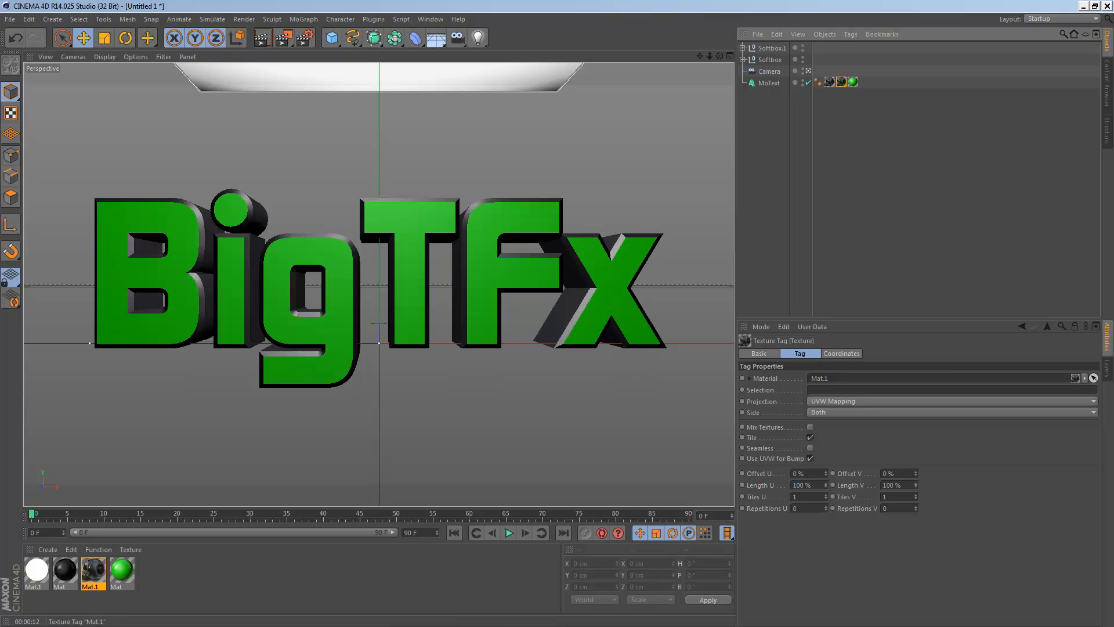
pyautogui.click(841, 145)
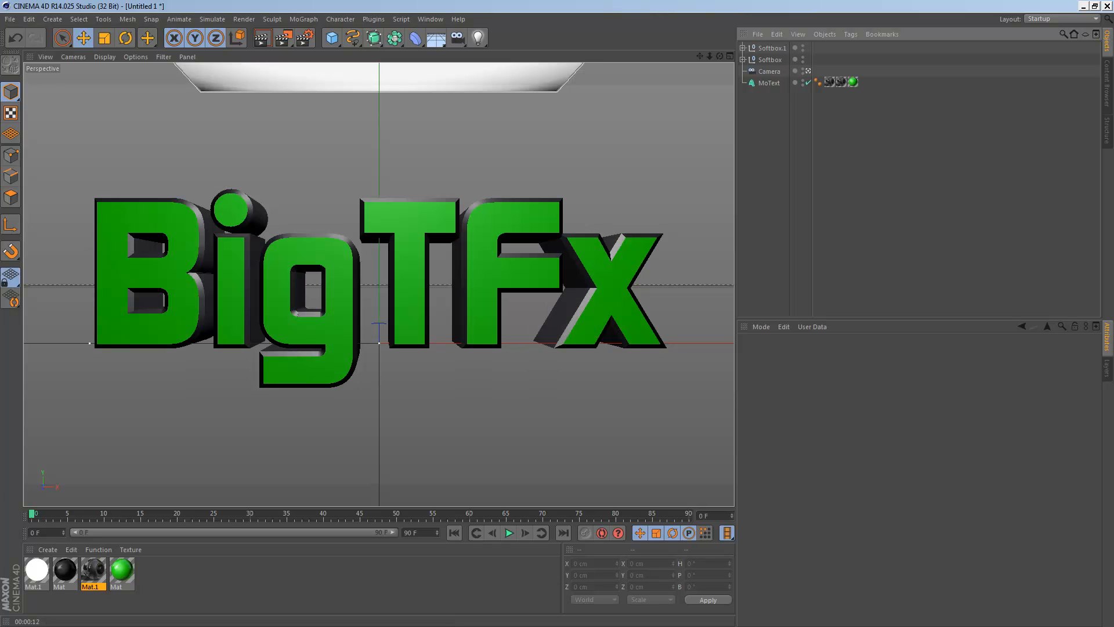
pyautogui.click(769, 83)
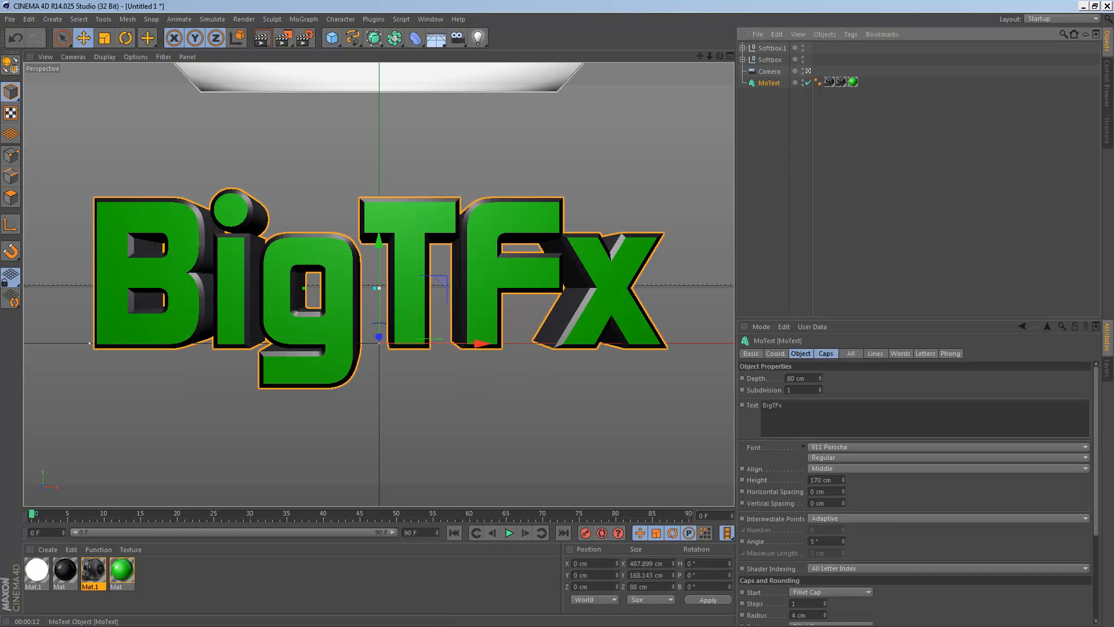
# Duplicate the MoText object and hide the copy in both the editor and the renderer.
pyautogui.hotkey('ctrl', 'c')
pyautogui.hotkey('ctrl', 'v')
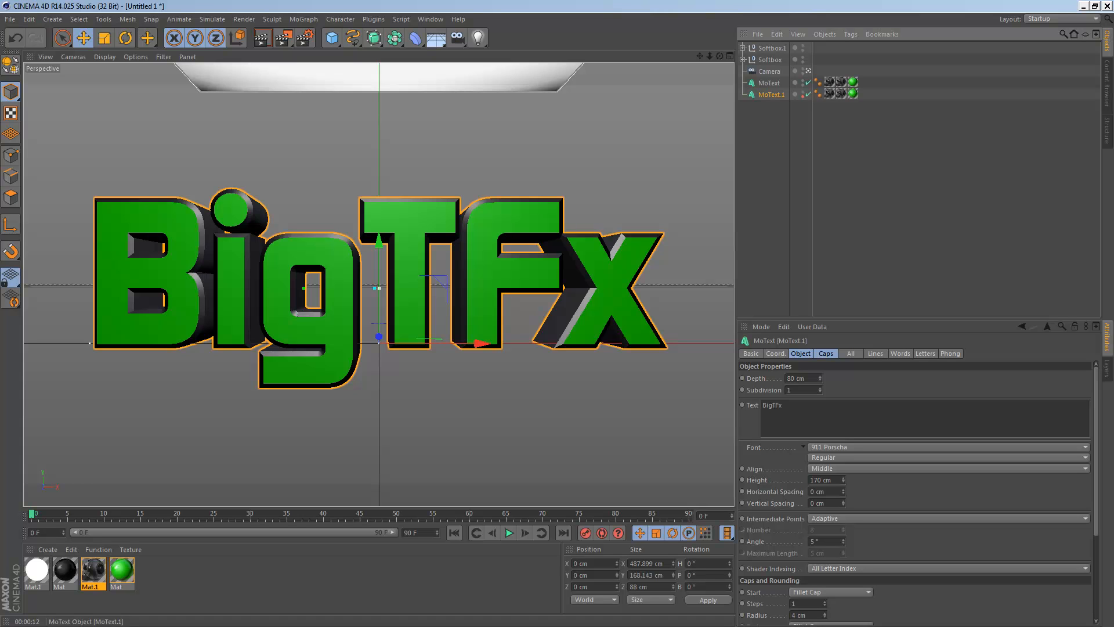
pyautogui.click(769, 82)
pyautogui.click(770, 94)
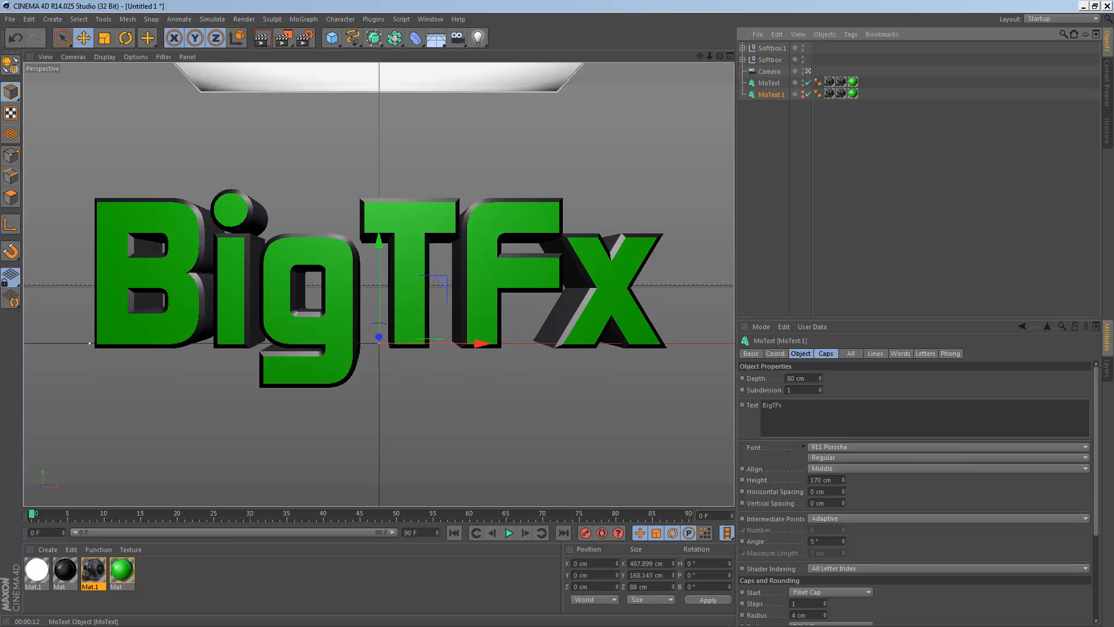
pyautogui.click(769, 82)
pyautogui.click(770, 94)
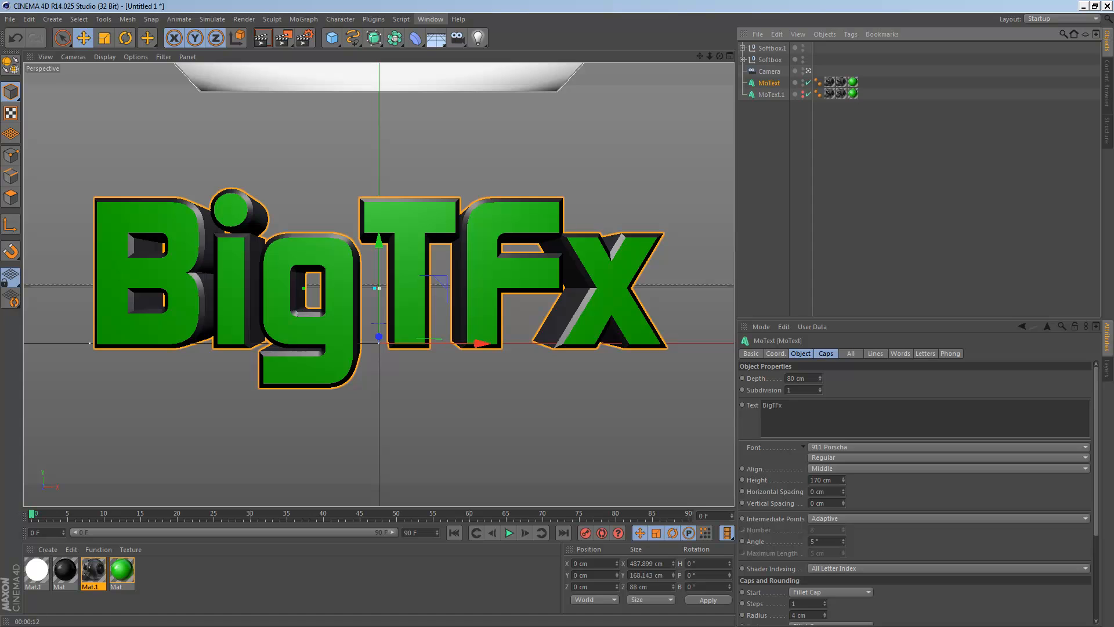
# Break the original MoText into 28 pieces with the Thrausi plugin, with Random Seed enabled.
pyautogui.click(430, 19)
pyautogui.click(430, 19)
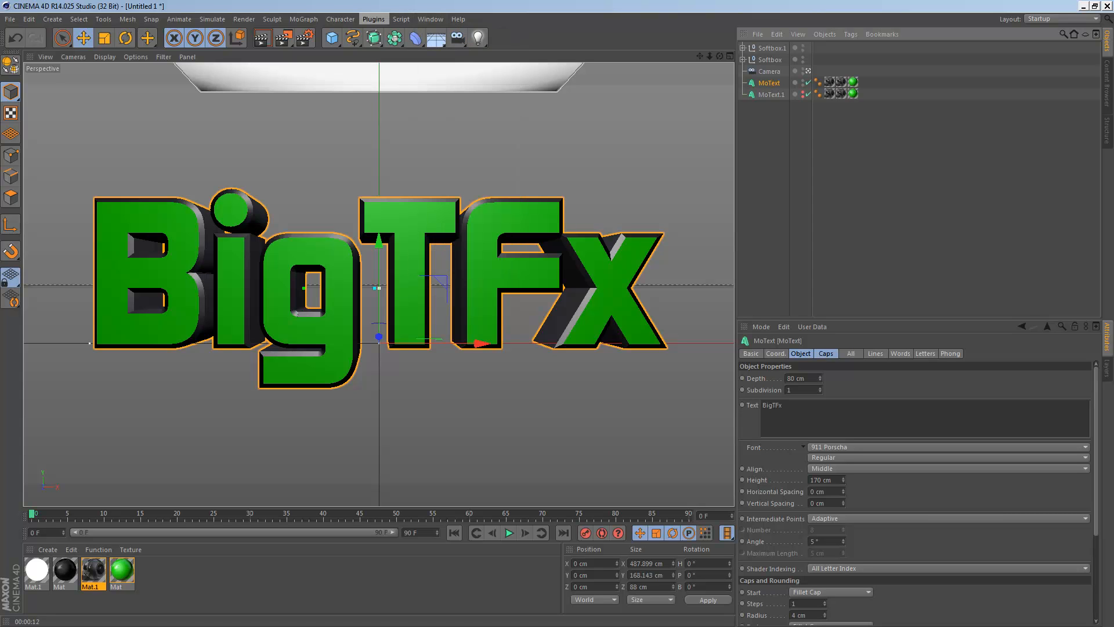
pyautogui.click(373, 19)
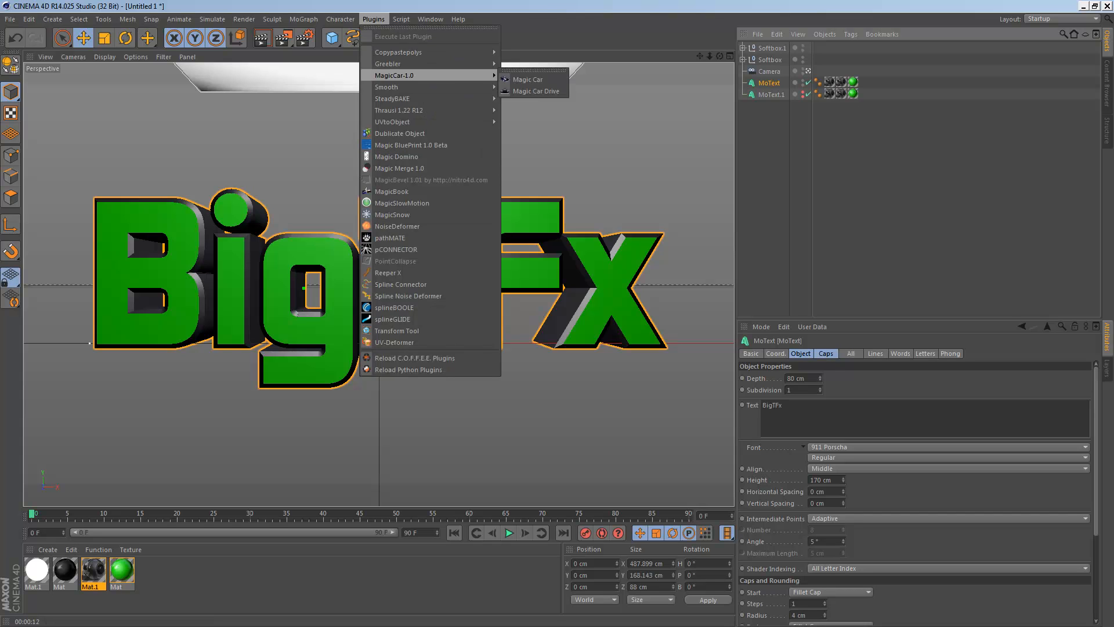
pyautogui.moveTo(435, 109)
pyautogui.click(525, 114)
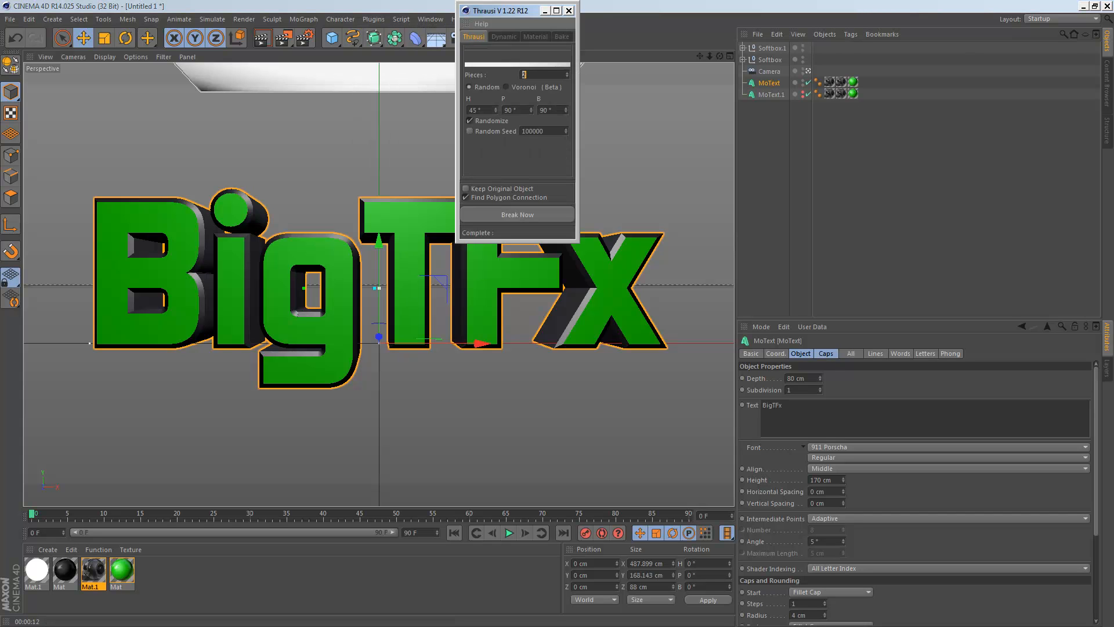
pyautogui.moveTo(500, 11); pyautogui.dragTo(839, 180)
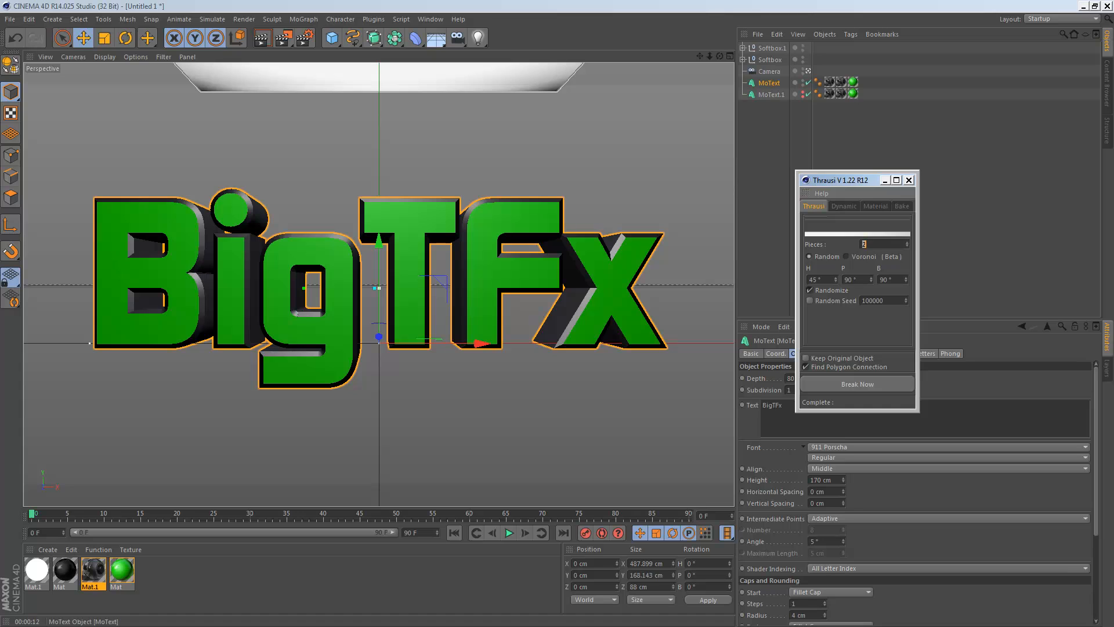
pyautogui.doubleClick(865, 244)
pyautogui.write('28')
pyautogui.click(810, 301)
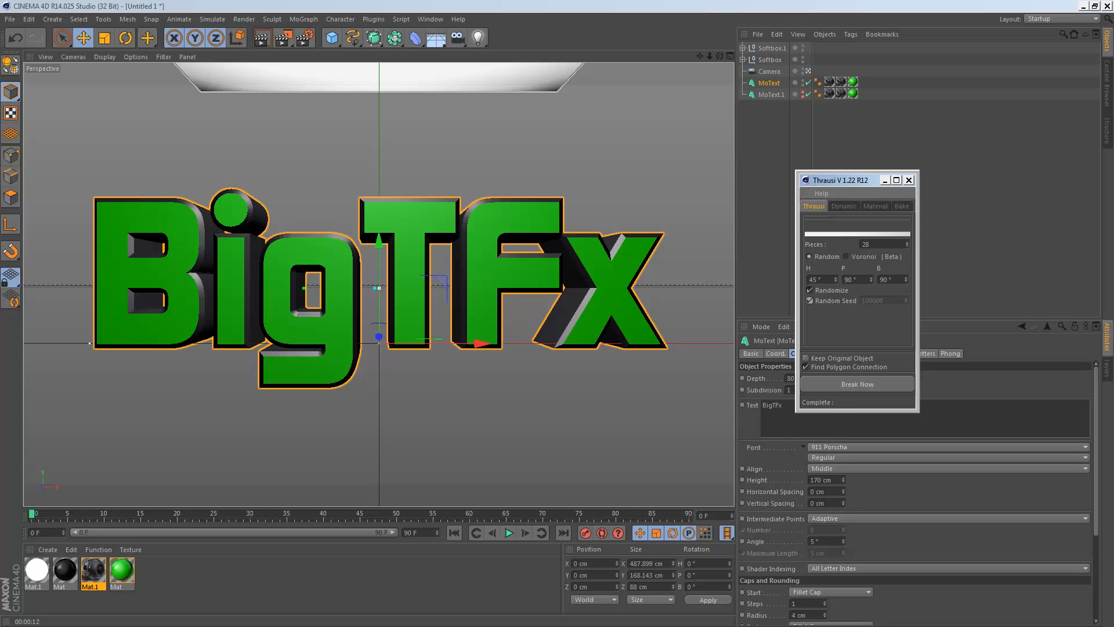
pyautogui.click(858, 384)
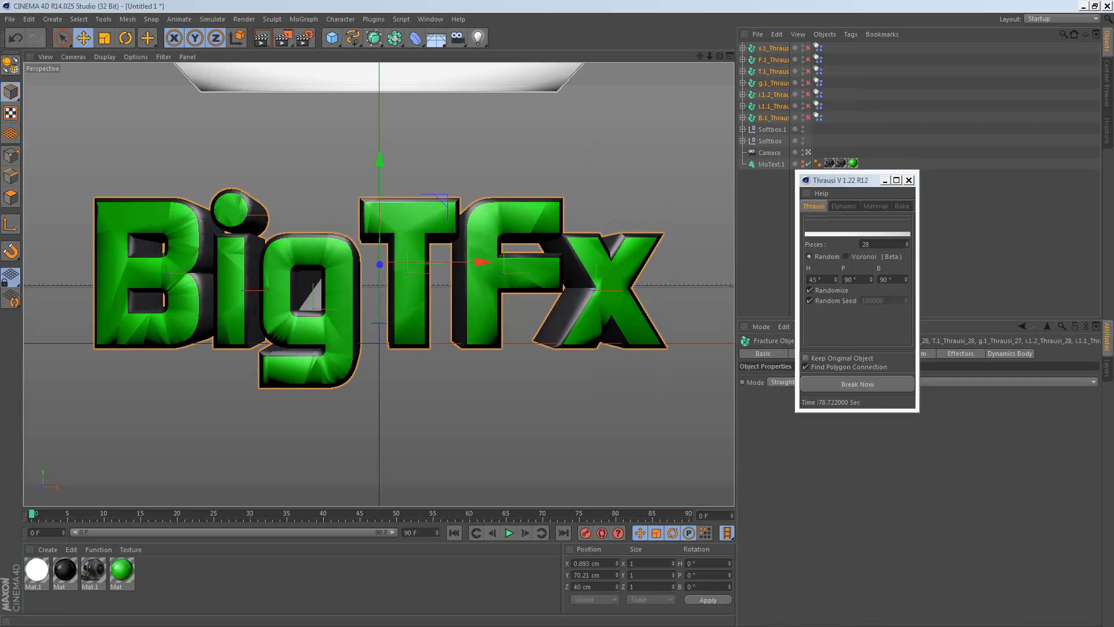
pyautogui.click(908, 180)
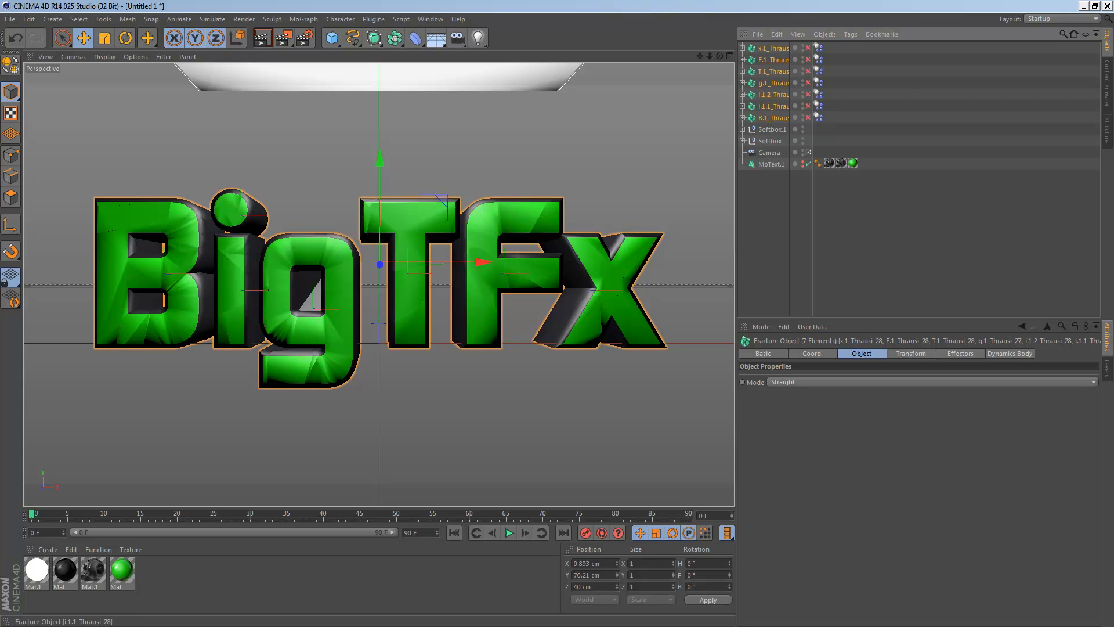
# Group the seven fractured letter objects under a null and expand the group.
pyautogui.rightClick(772, 108)
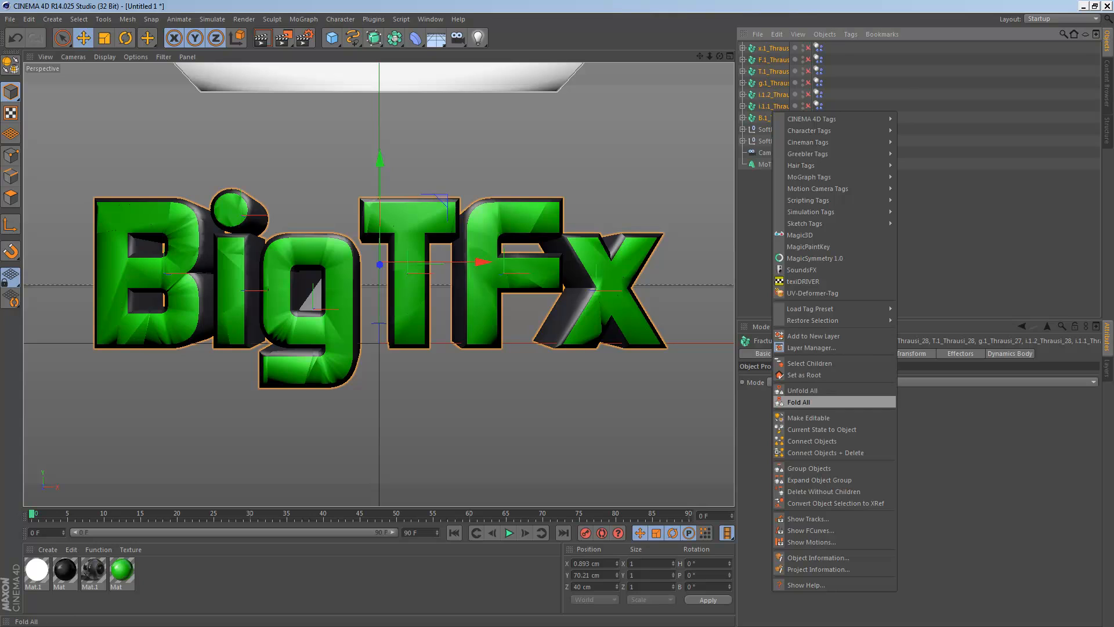
pyautogui.click(809, 468)
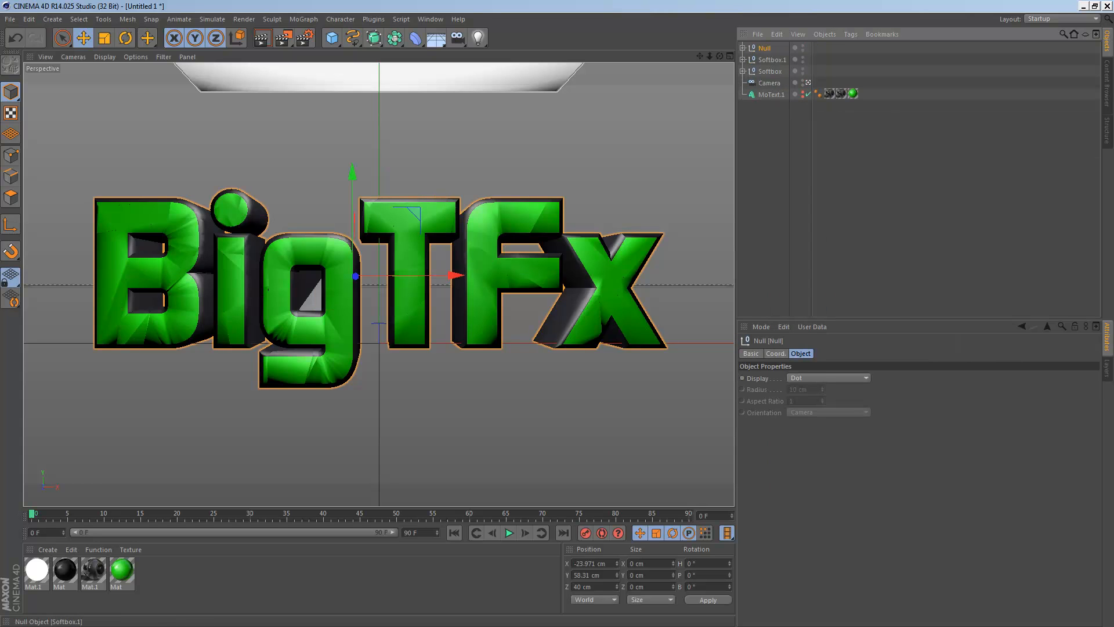
pyautogui.click(743, 47)
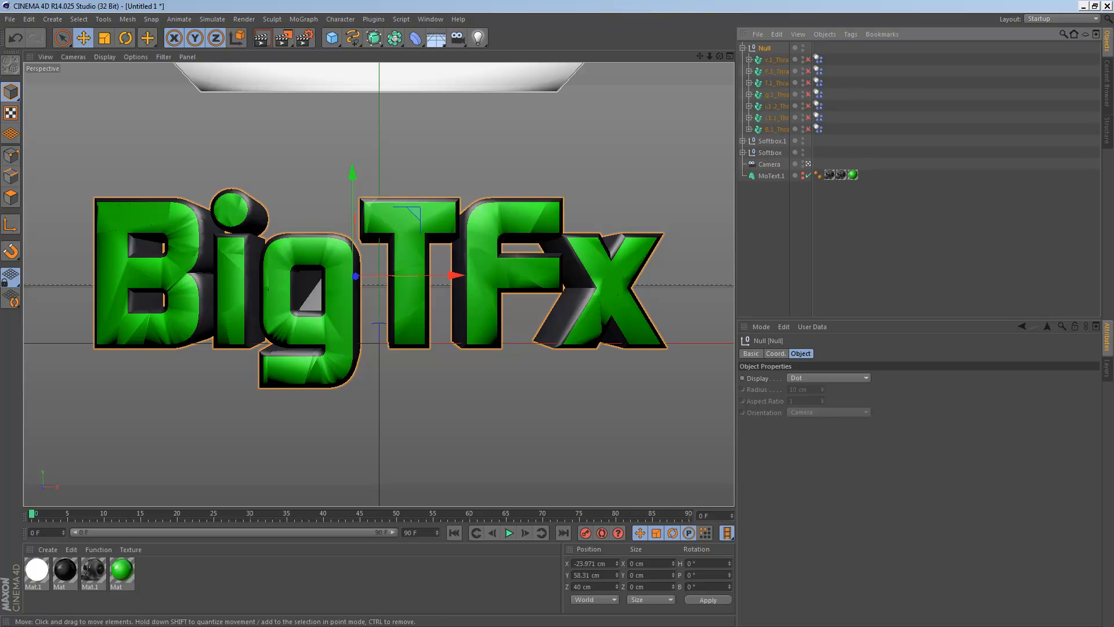
# Add a MoGraph Random effector and place it inside the null with the fractured letters.
pyautogui.click(304, 19)
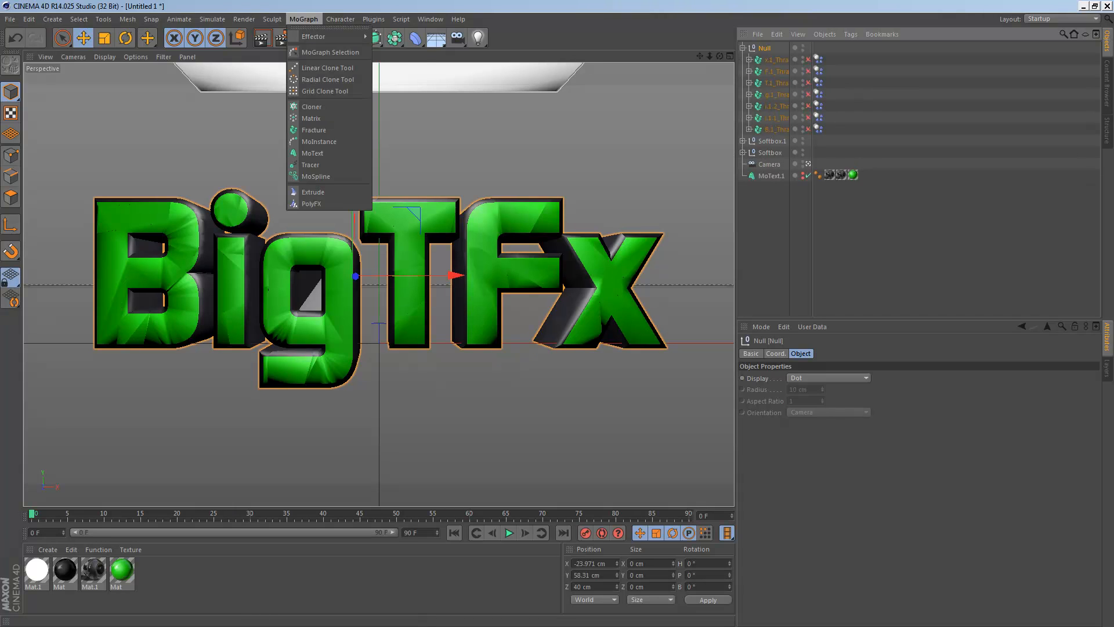
pyautogui.moveTo(325, 36)
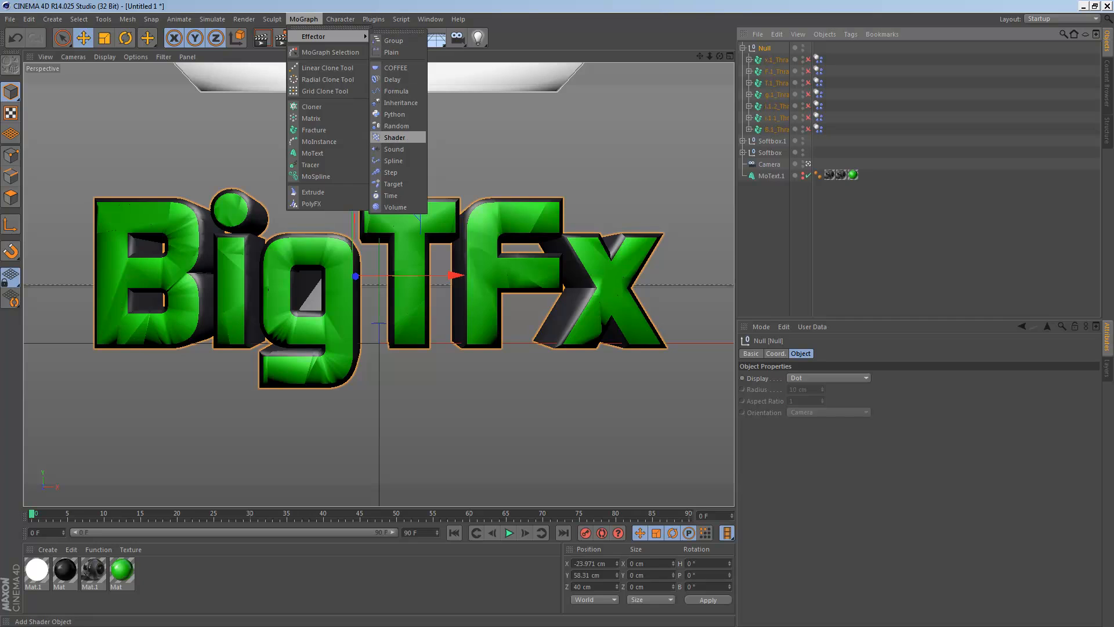
pyautogui.click(396, 126)
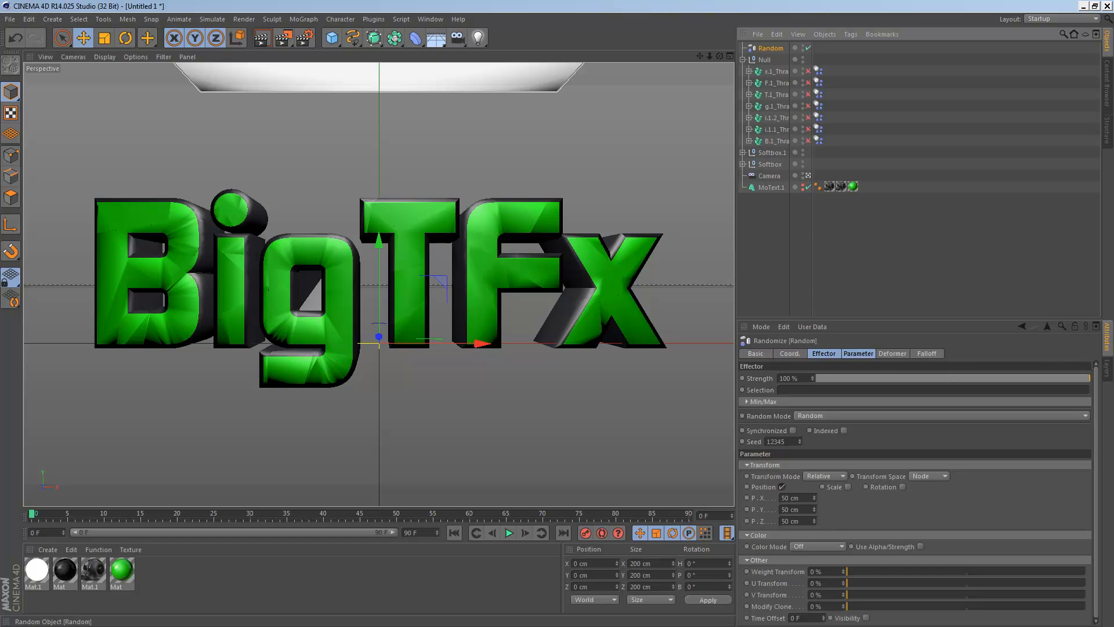
pyautogui.moveTo(771, 48); pyautogui.dragTo(765, 60)
# Set the Random effector's falloff weight and scale to 13% each.
pyautogui.click(892, 354)
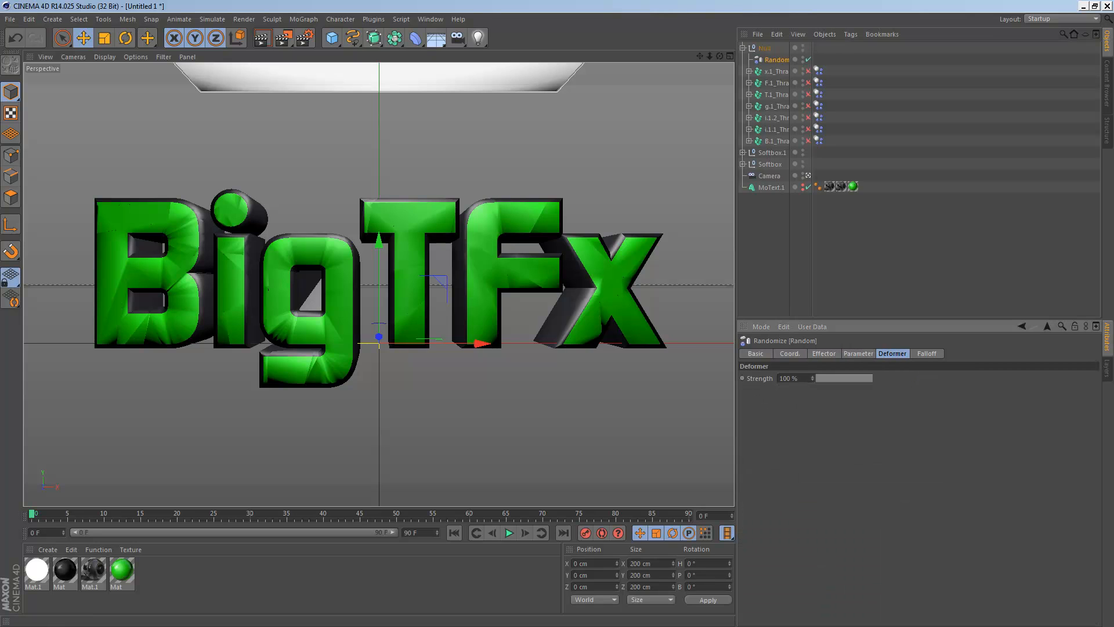
pyautogui.click(926, 354)
pyautogui.moveTo(793, 399); pyautogui.dragTo(774, 400)
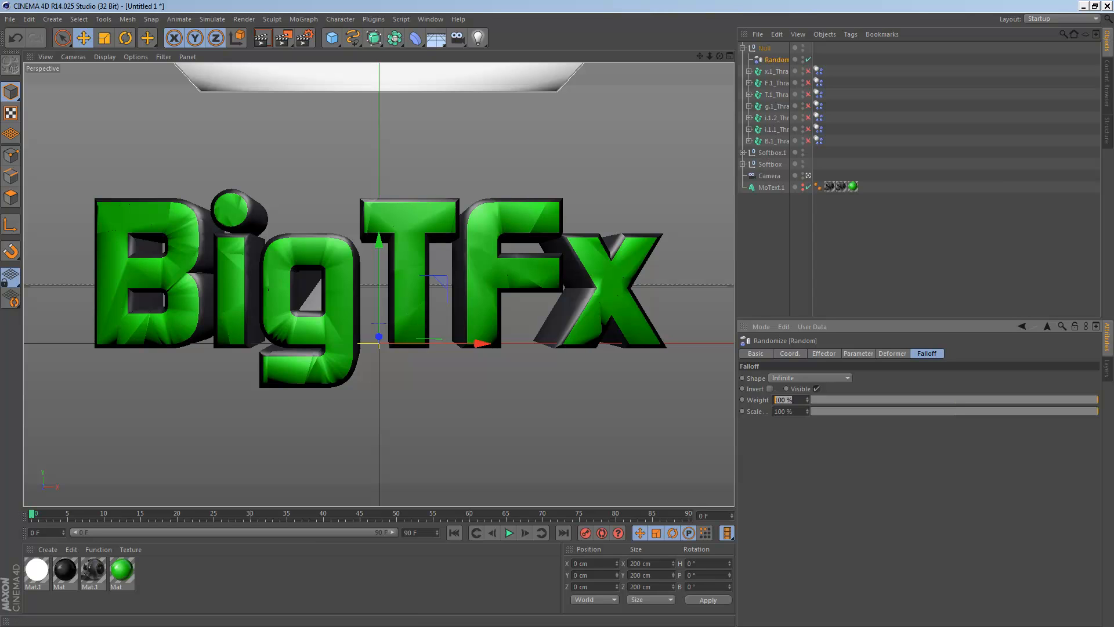
pyautogui.write('13')
pyautogui.press('Return')
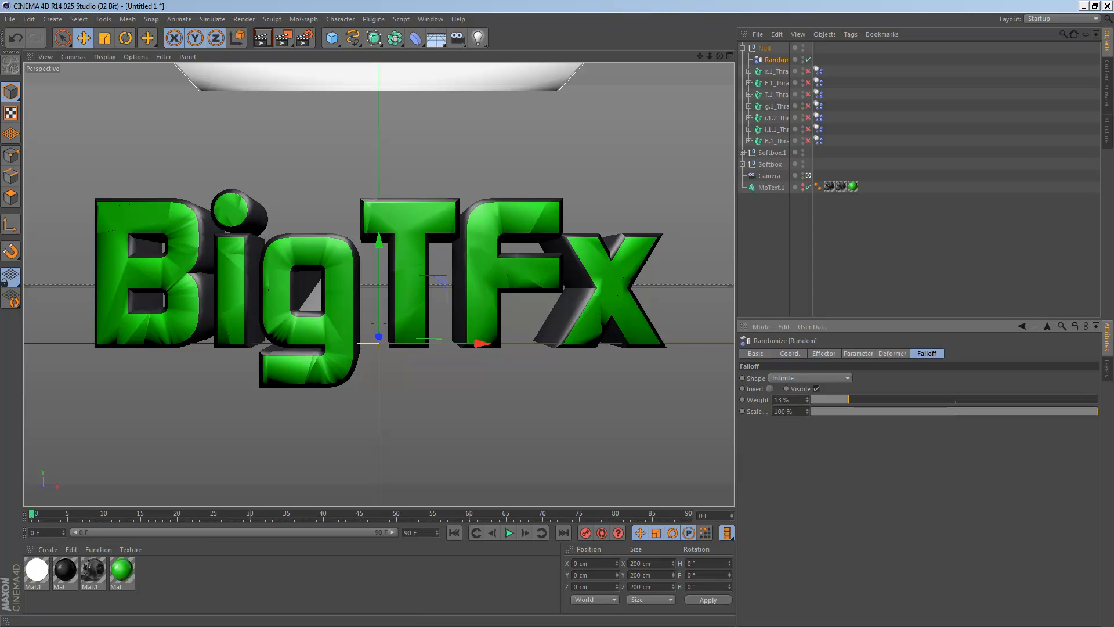
pyautogui.moveTo(793, 411); pyautogui.dragTo(774, 411)
pyautogui.write('13')
pyautogui.press('Return')
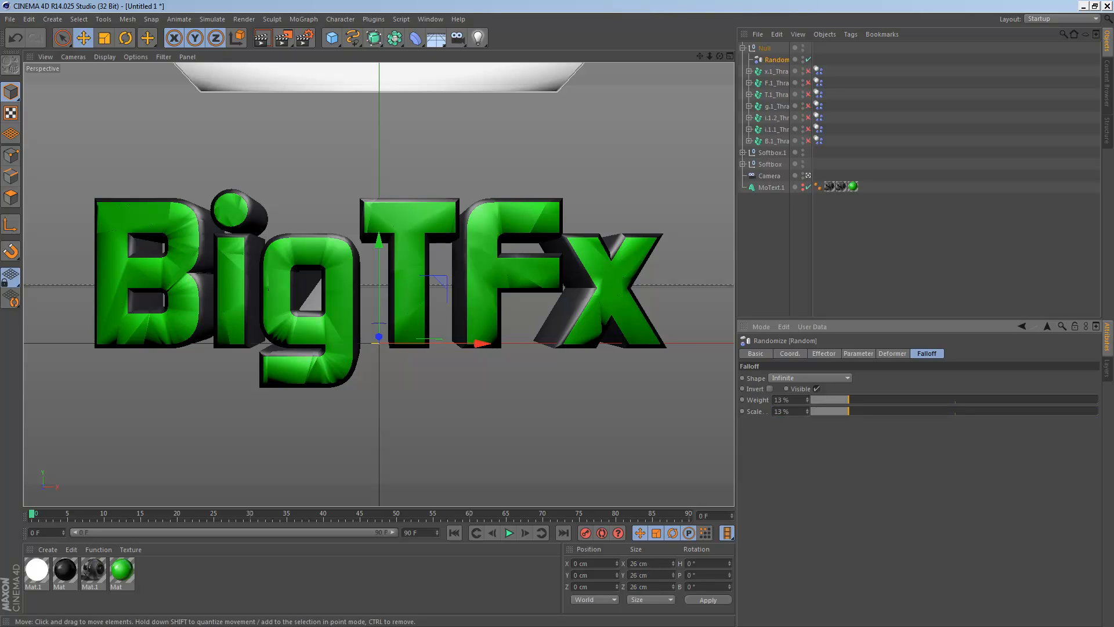
# Set the Random effector's strength to 25% and its deformation mode to Point.
pyautogui.click(824, 353)
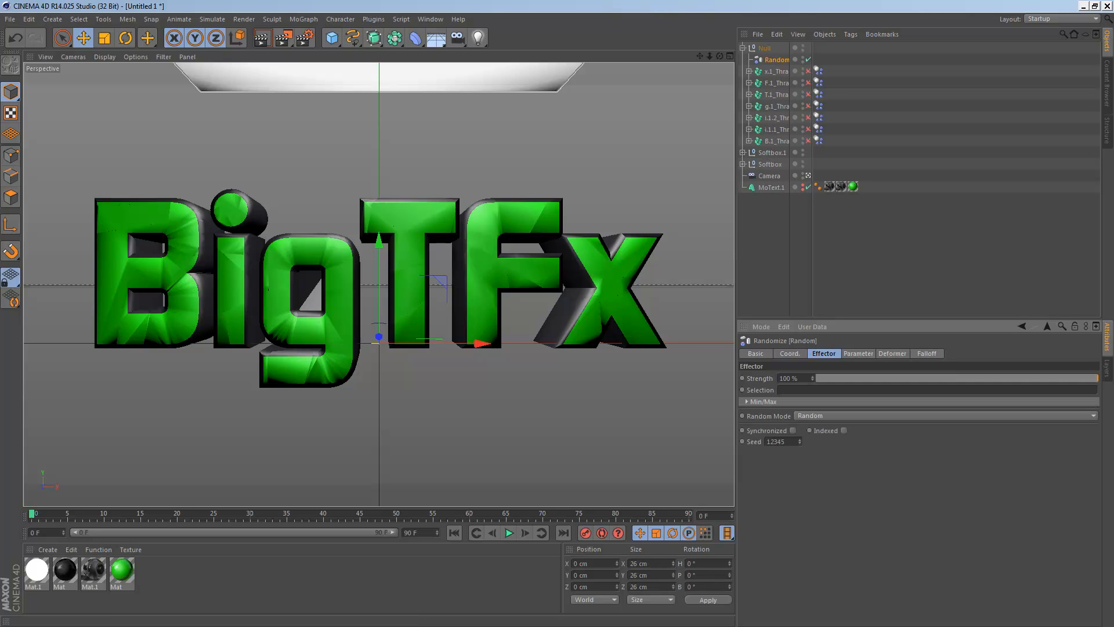
pyautogui.moveTo(799, 378); pyautogui.dragTo(778, 378)
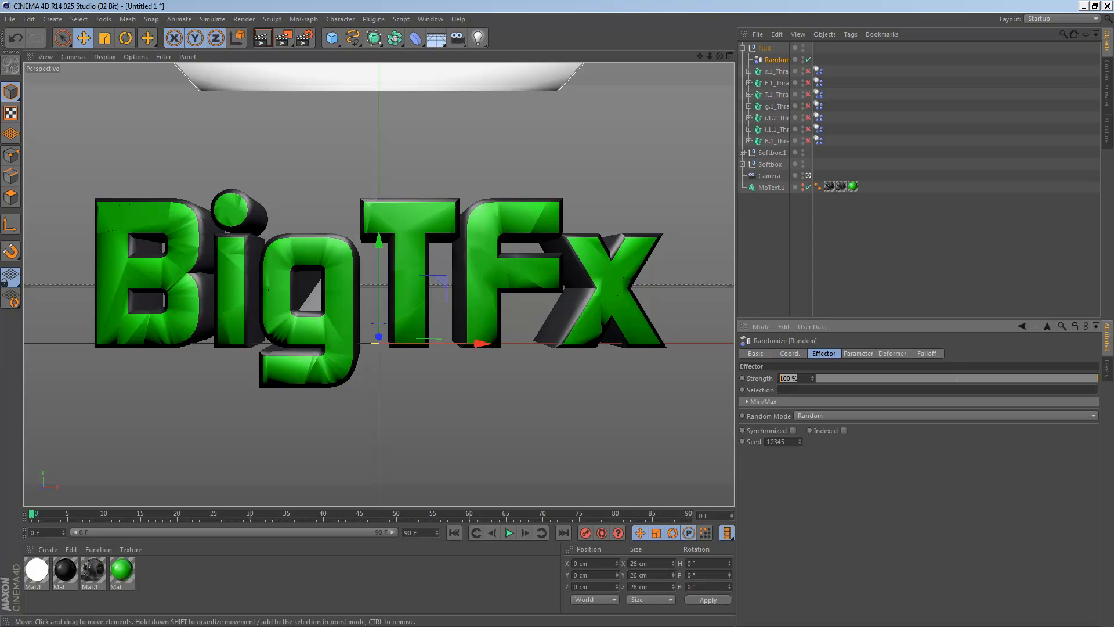
pyautogui.write('25')
pyautogui.press('Return')
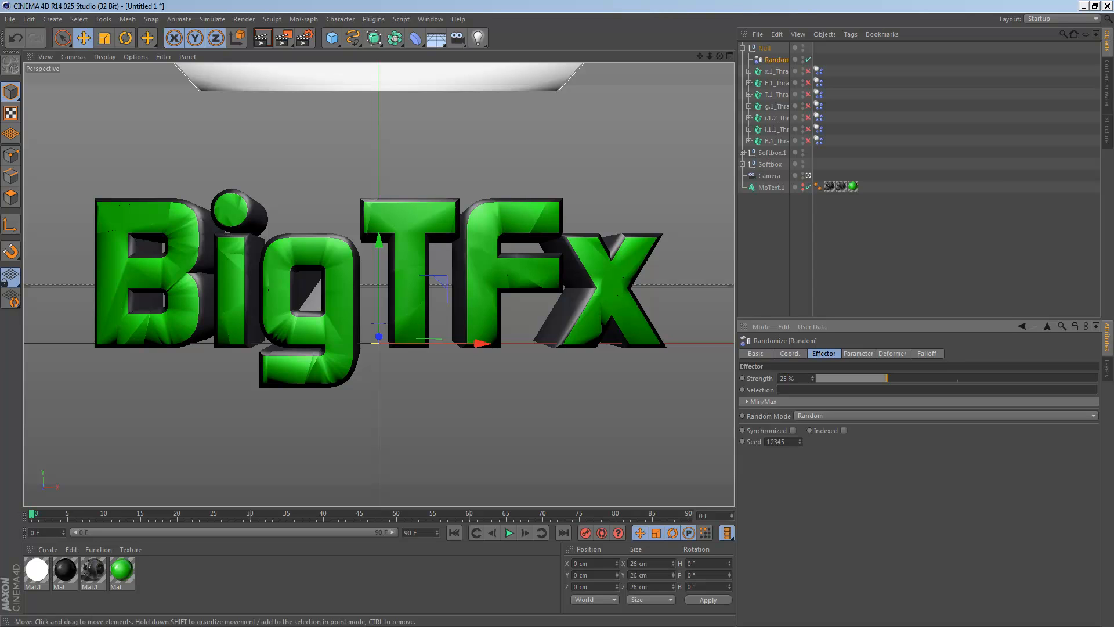
pyautogui.click(858, 353)
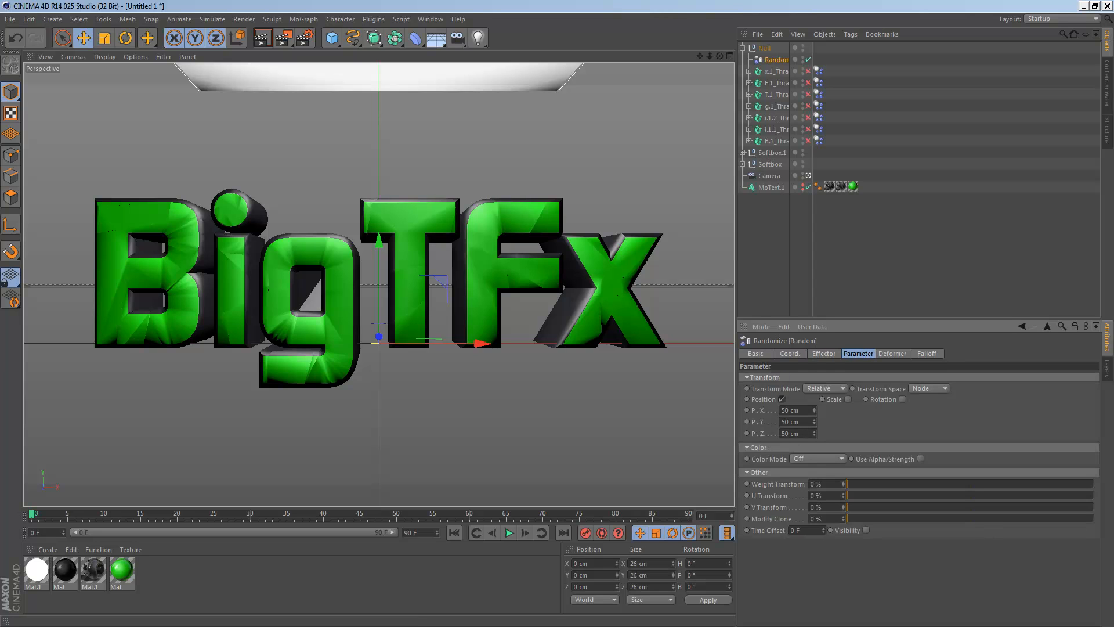
pyautogui.click(892, 353)
pyautogui.click(830, 378)
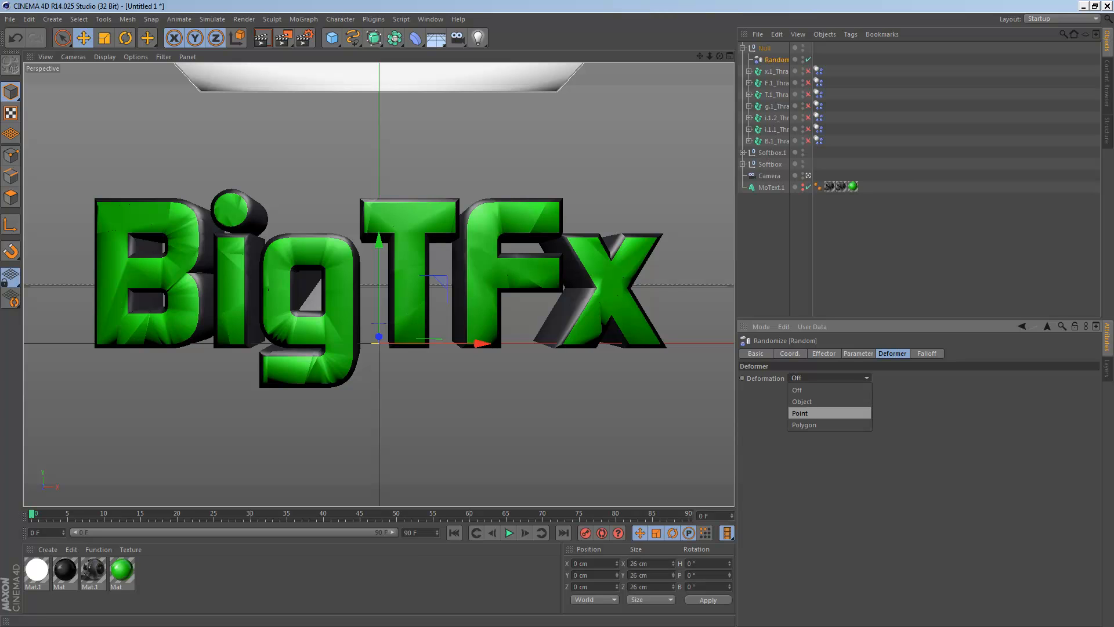
pyautogui.click(813, 412)
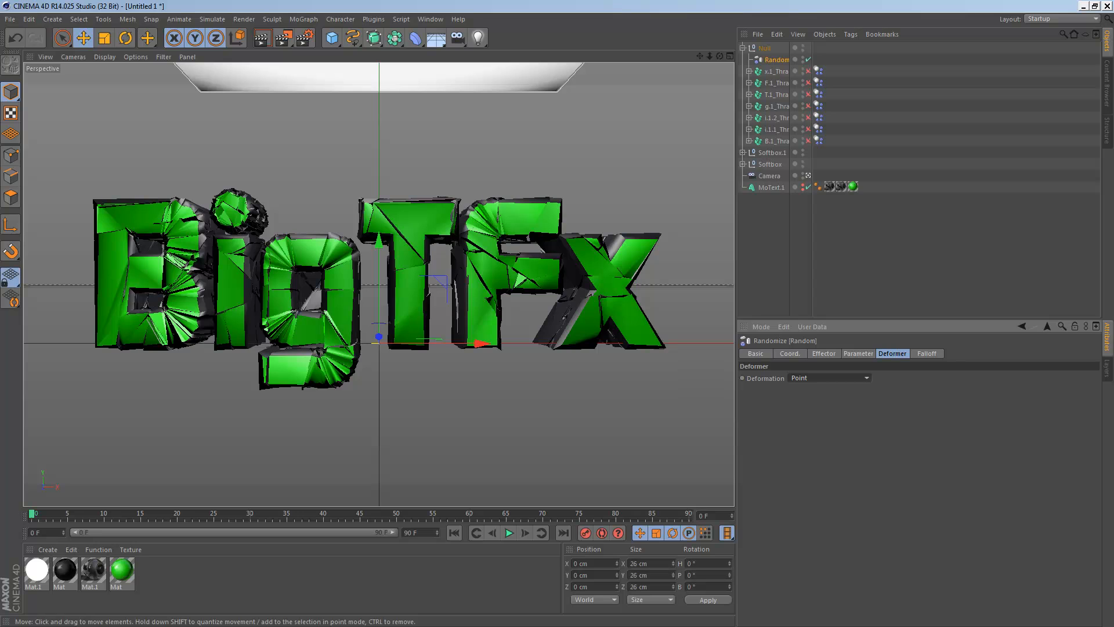
# Lower the Random effector's strength to 13% and change its seed to 12313.
pyautogui.click(824, 353)
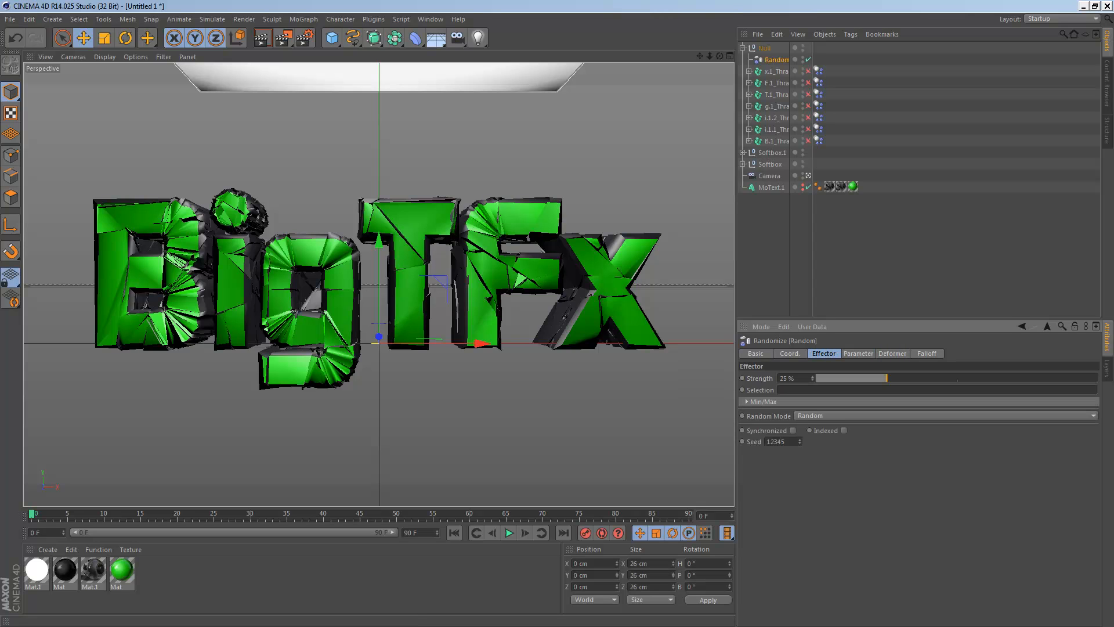
pyautogui.moveTo(887, 378); pyautogui.dragTo(853, 377)
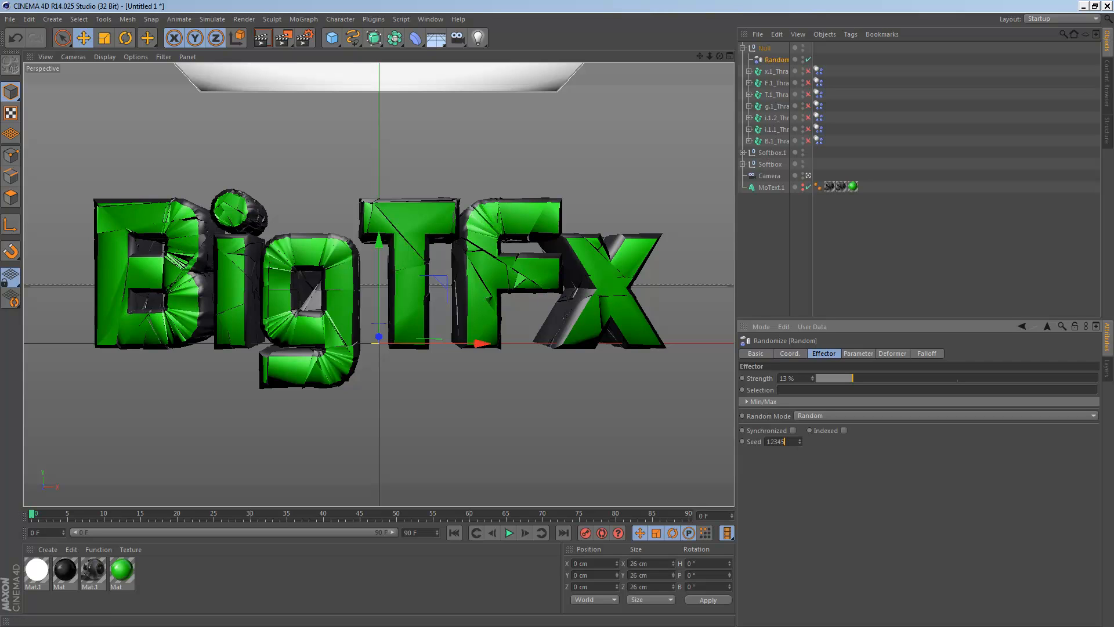
pyautogui.moveTo(785, 442); pyautogui.dragTo(777, 442)
pyautogui.write('13')
pyautogui.press('Return')
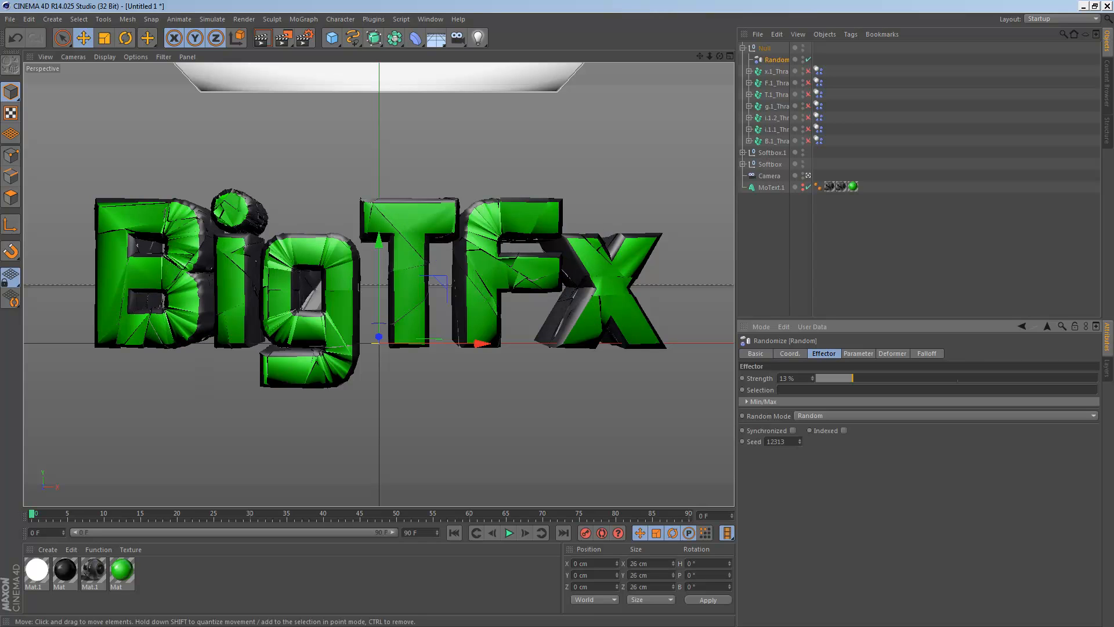
# Raise the Random effector's strength to 22% and deselect the effector.
pyautogui.moveTo(852, 378); pyautogui.dragTo(884, 378)
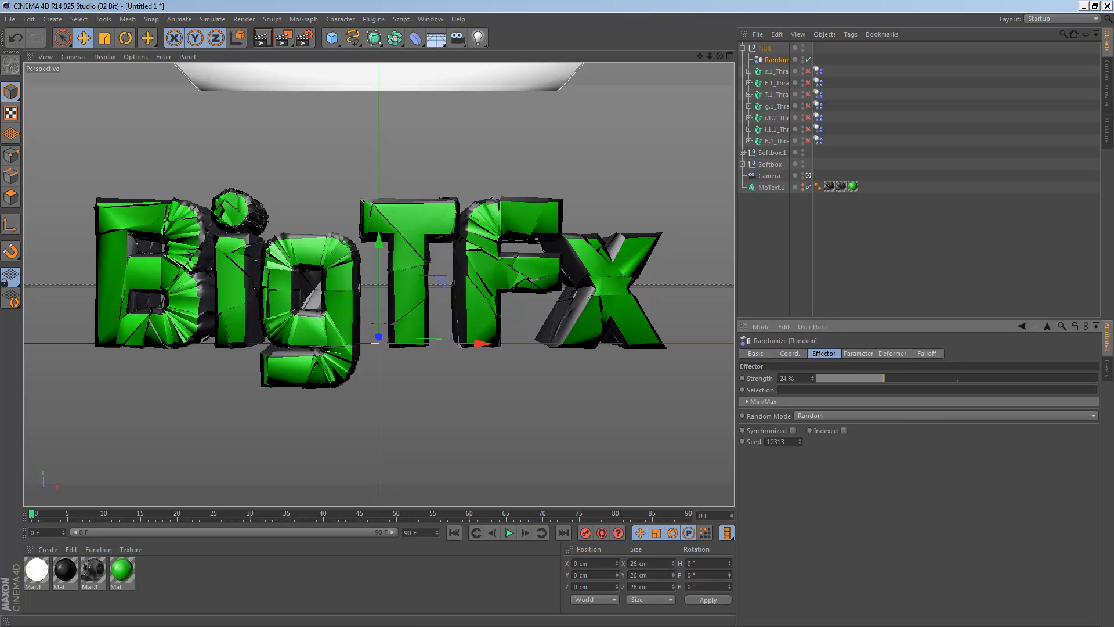
pyautogui.moveTo(883, 378); pyautogui.dragTo(878, 378)
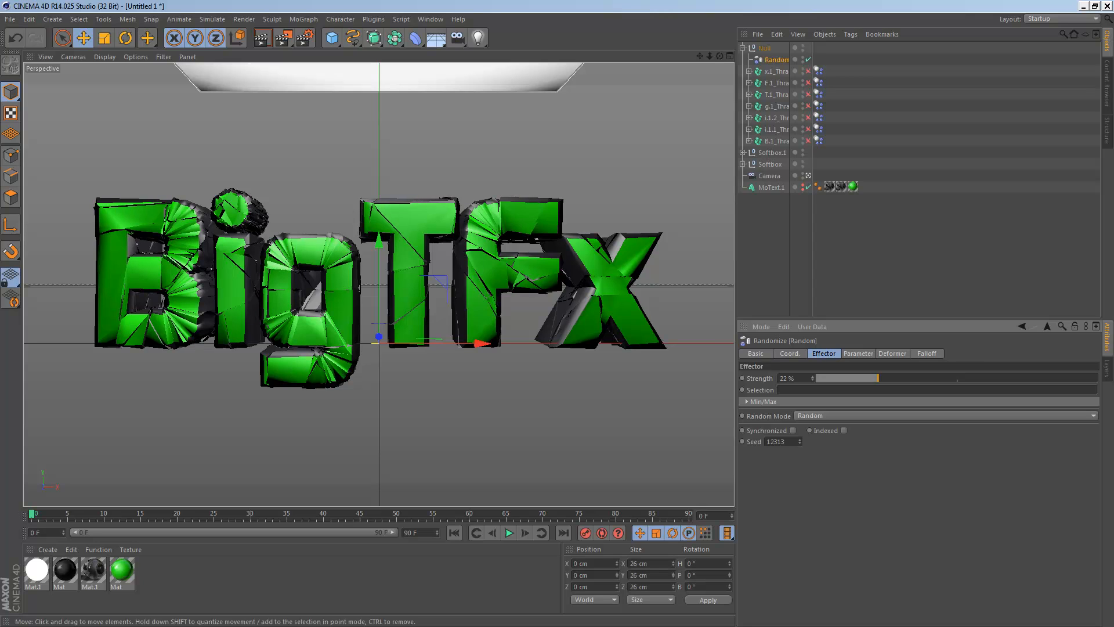
pyautogui.click(581, 174)
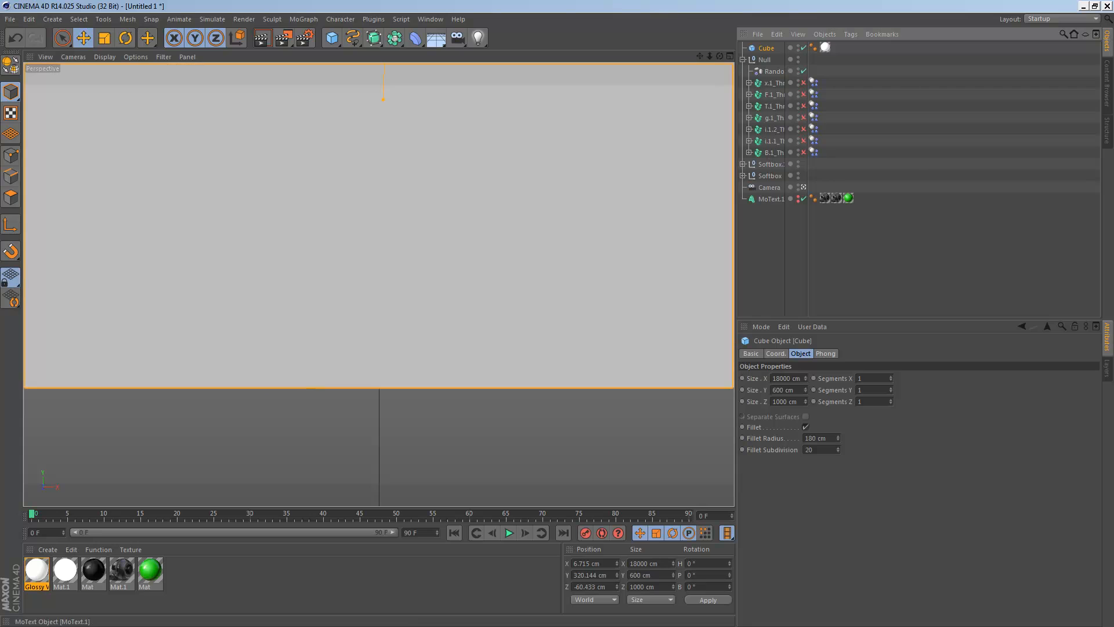
# Move the large glossy white cube down to about Y 259 cm and along its depth to about Z -446 cm.
pyautogui.click(771, 199)
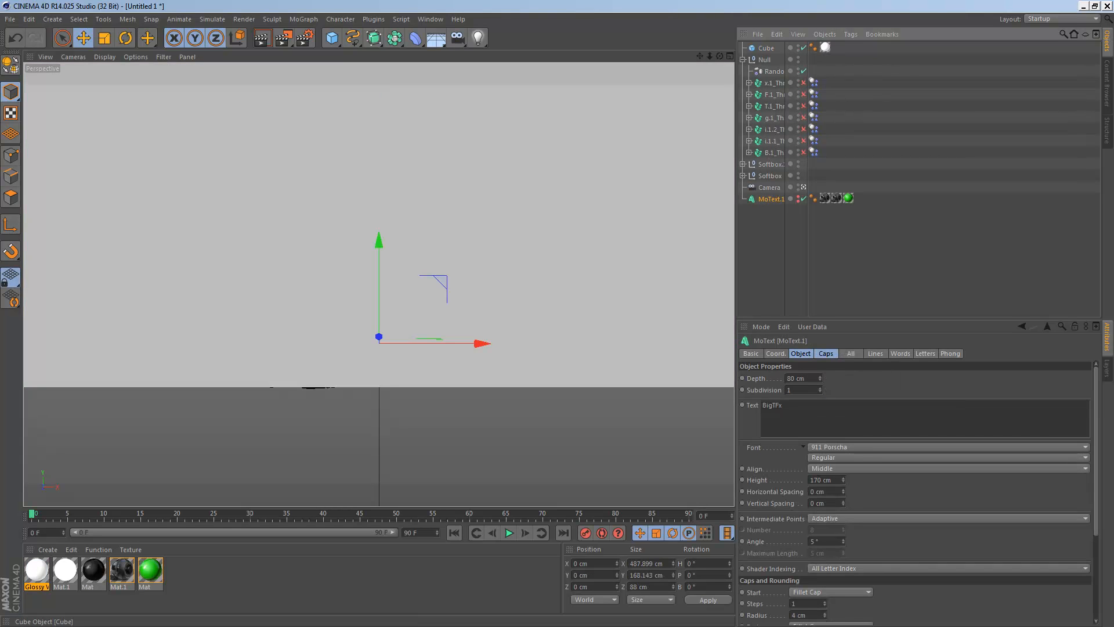
pyautogui.click(766, 48)
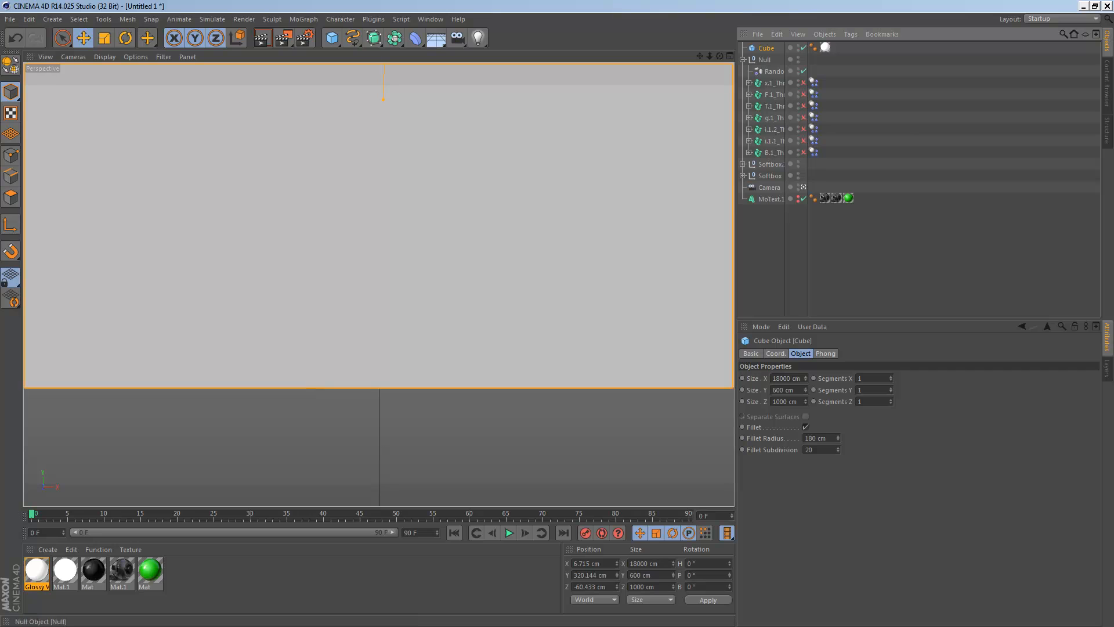
pyautogui.moveTo(709, 56); pyautogui.dragTo(665, 55)
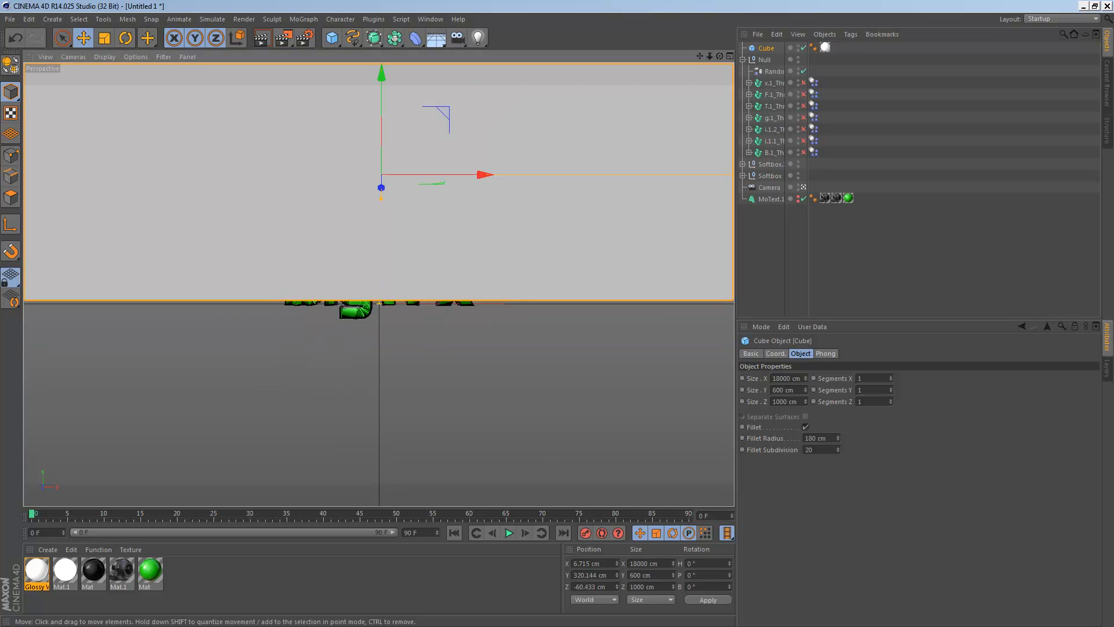
pyautogui.moveTo(382, 87); pyautogui.dragTo(382, 112)
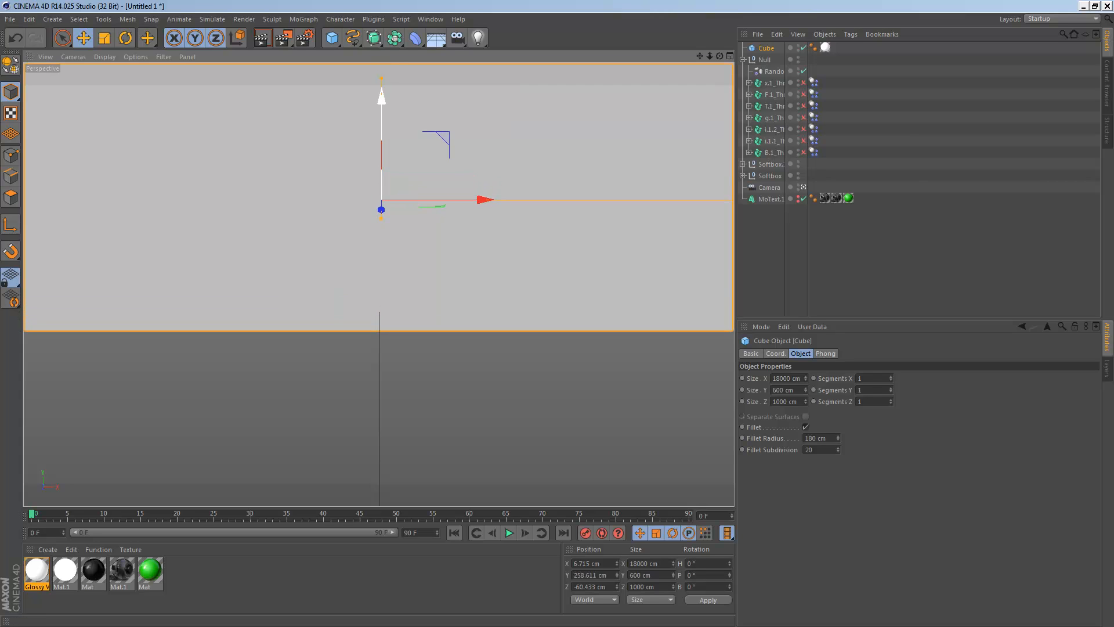
pyautogui.moveTo(381, 209); pyautogui.dragTo(381, 218)
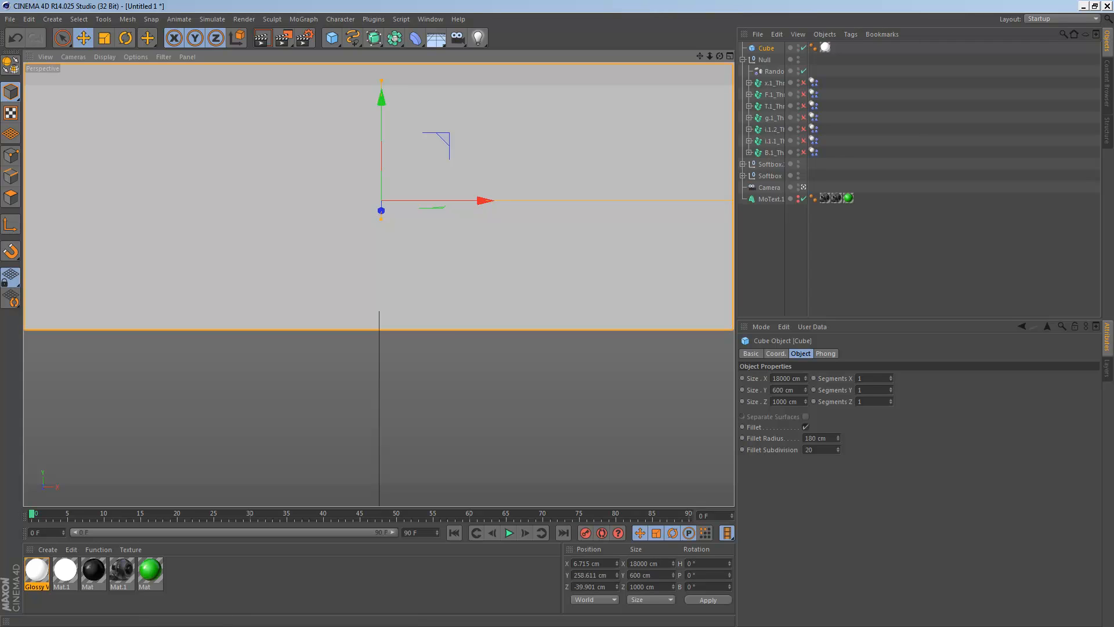
pyautogui.scroll(3, 379, 284)
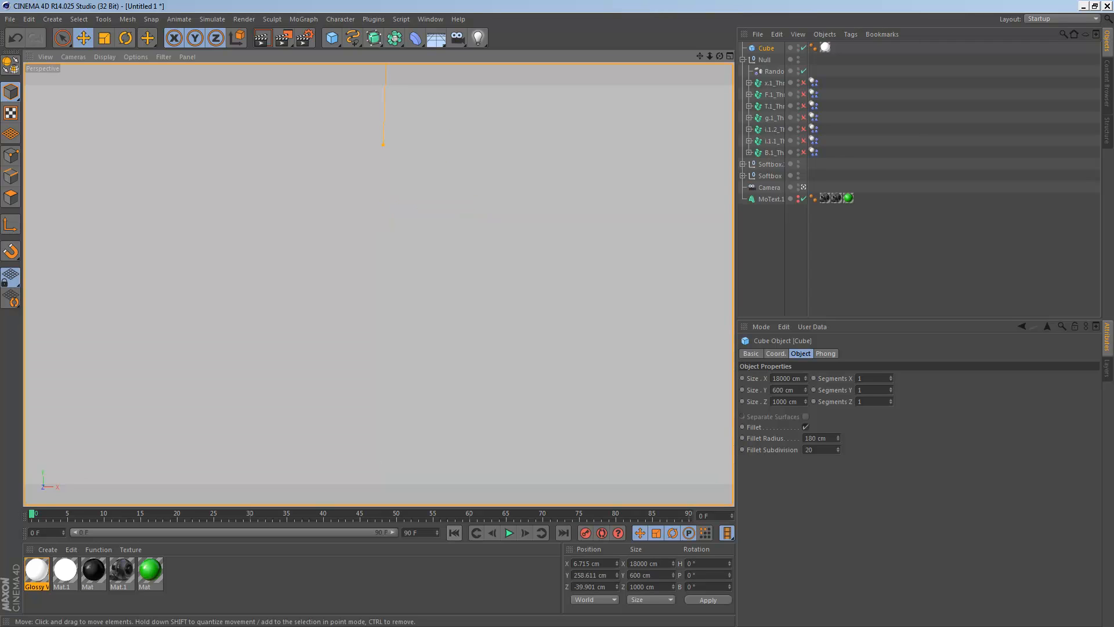
pyautogui.scroll(-3, 379, 284)
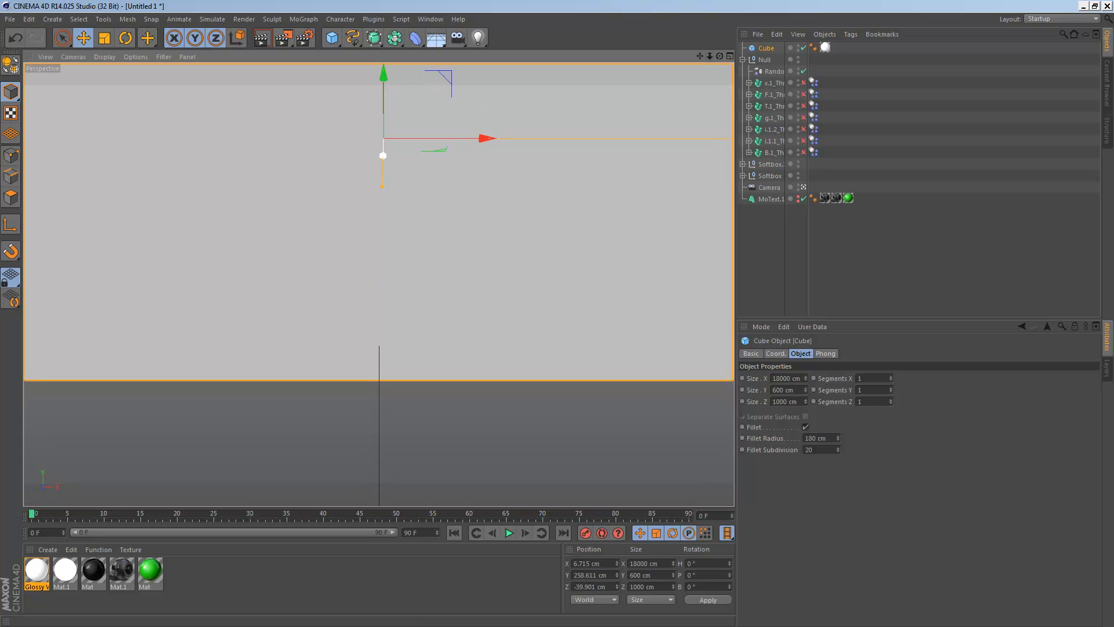
pyautogui.moveTo(383, 156); pyautogui.dragTo(386, 69)
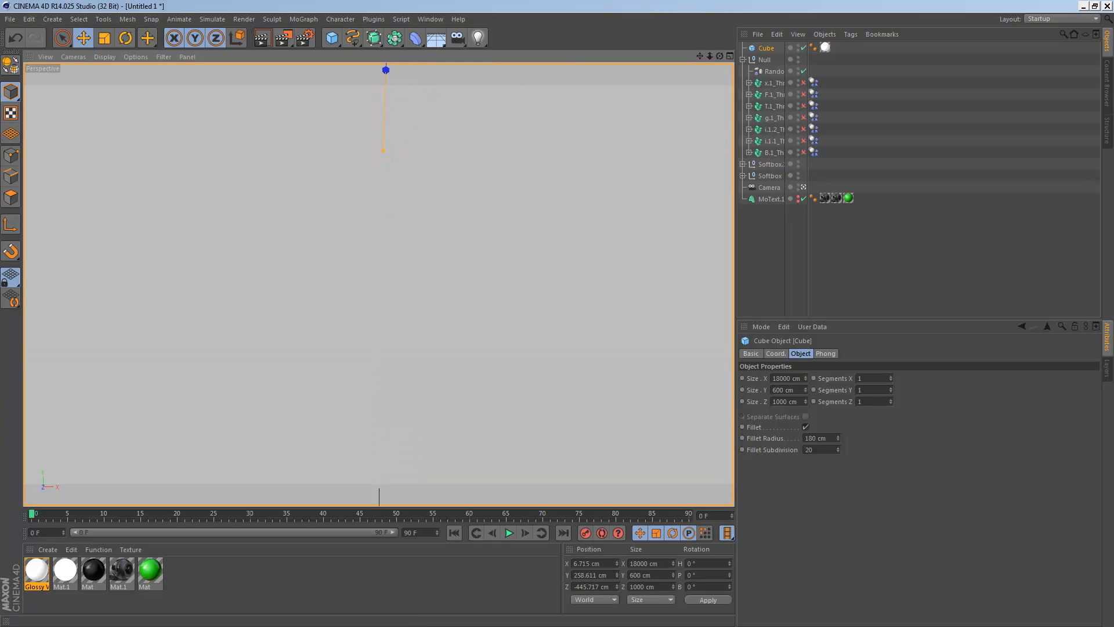
# Lower the large cube to a Y position of 200.611 cm, and further to 190.611 cm.
pyautogui.hotkey('ctrl', 'r')
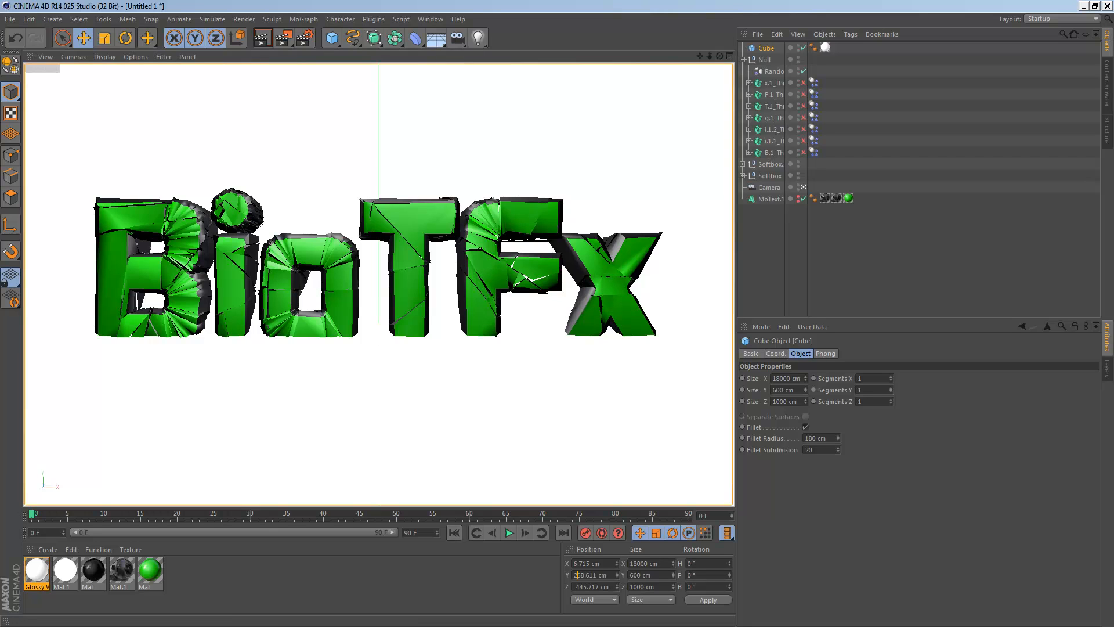
pyautogui.press('Delete')
pyautogui.press('Delete')
pyautogui.write('00')
pyautogui.press('Return')
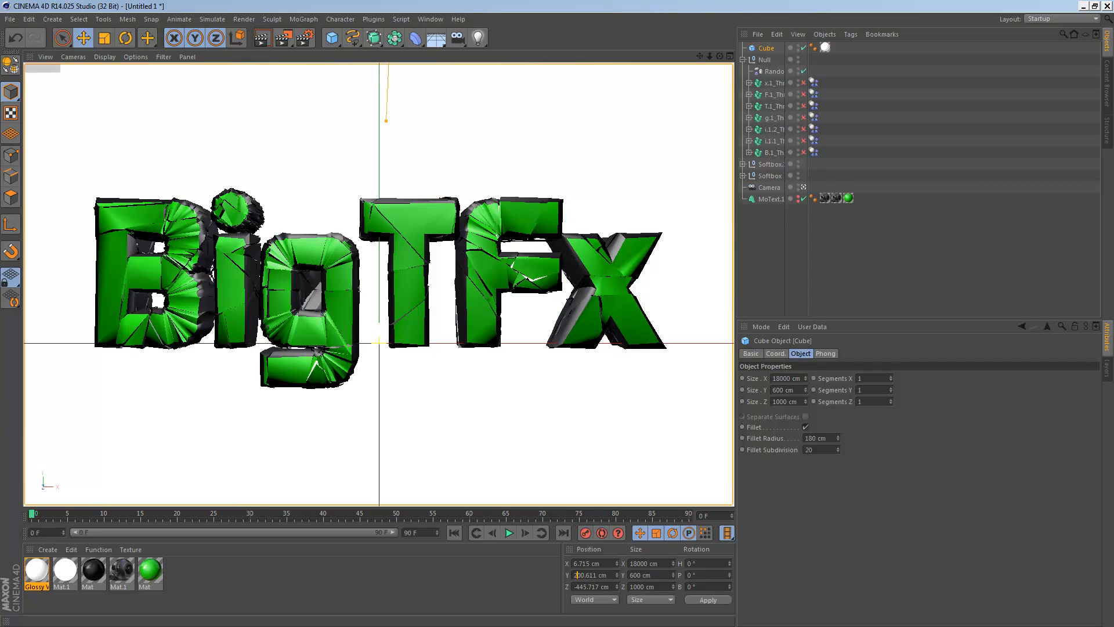
pyautogui.press('Delete')
pyautogui.press('BackSpace')
pyautogui.write('19')
pyautogui.press('Return')
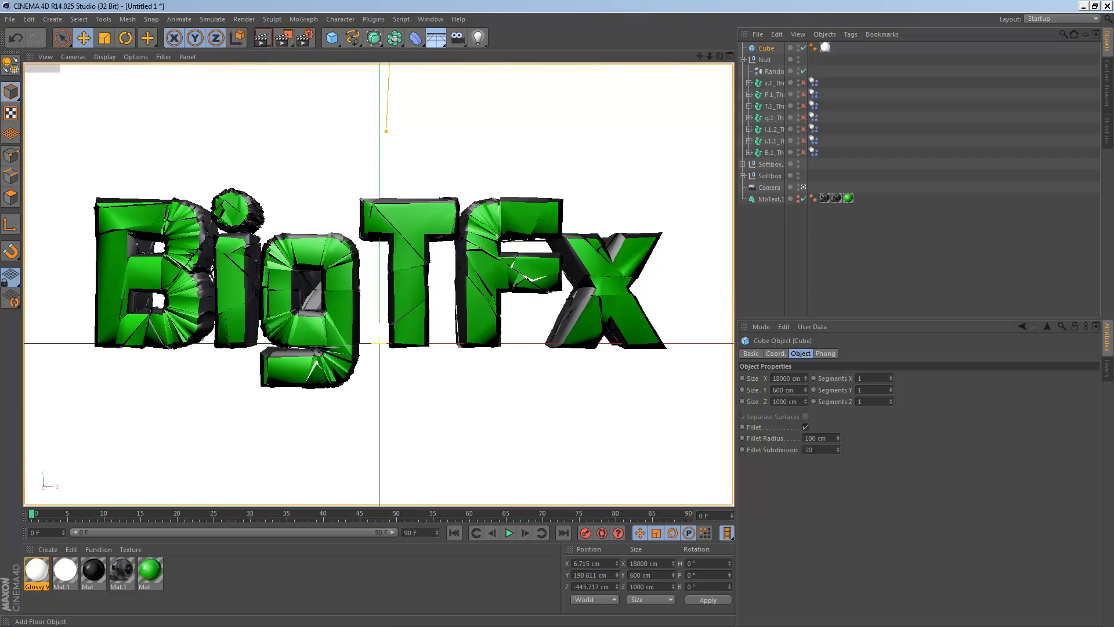
# Add a Floor object and lower it to about Y -40 cm, beneath the letters.
pyautogui.click(435, 38)
pyautogui.click(464, 55)
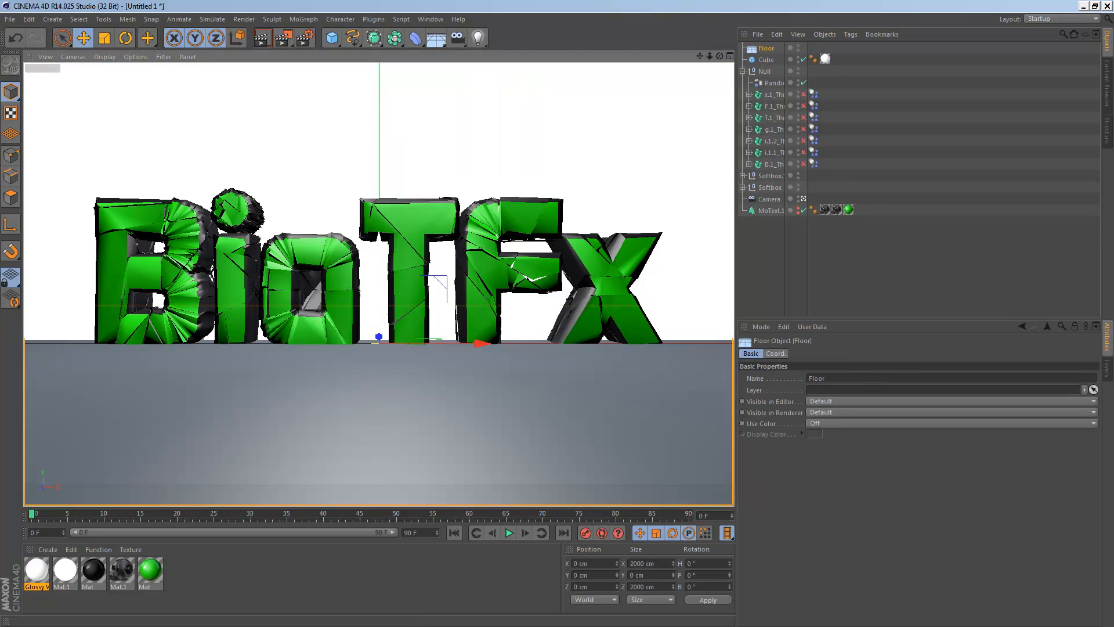
pyautogui.moveTo(379, 273); pyautogui.dragTo(379, 323)
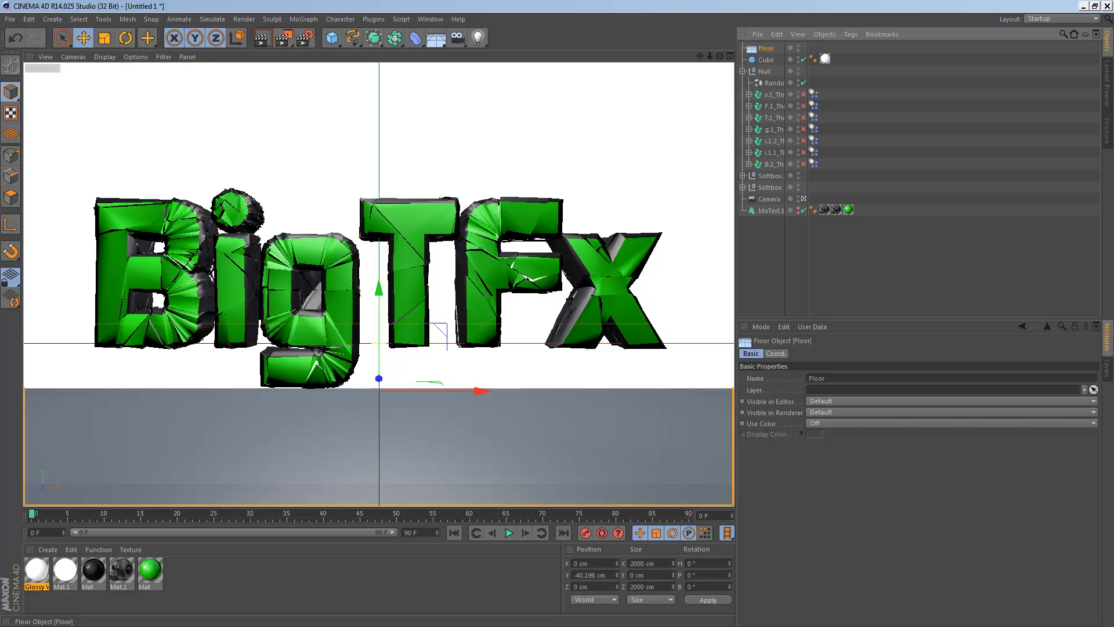
# Set the floor's Z scale to 5 and move it in depth to about Z 646 cm.
pyautogui.click(775, 354)
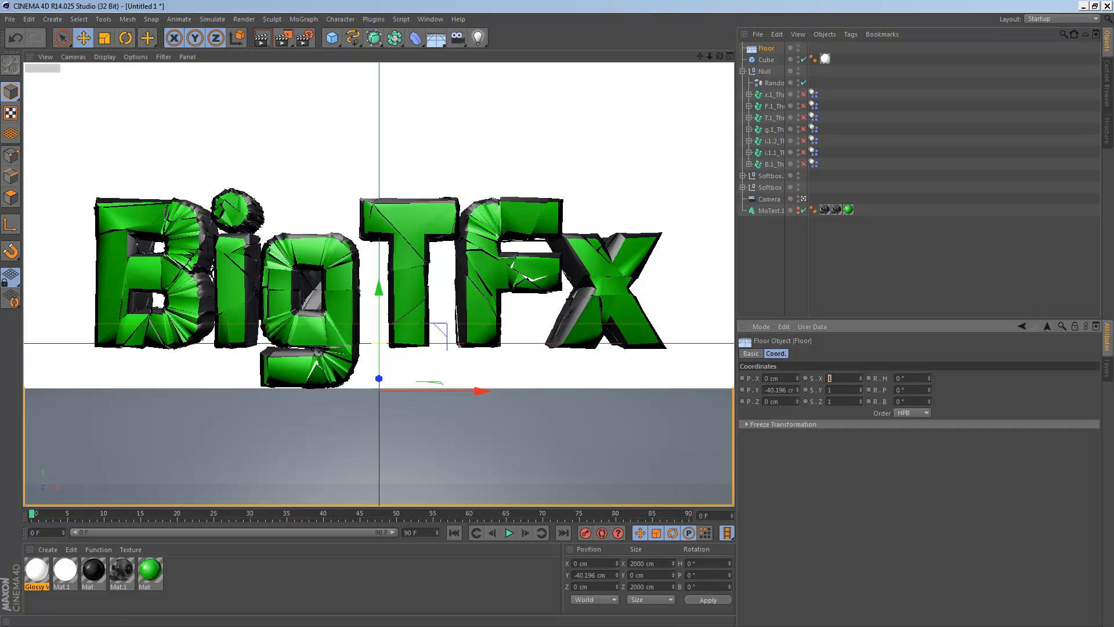
pyautogui.click(830, 401)
pyautogui.write('5')
pyautogui.press('Return')
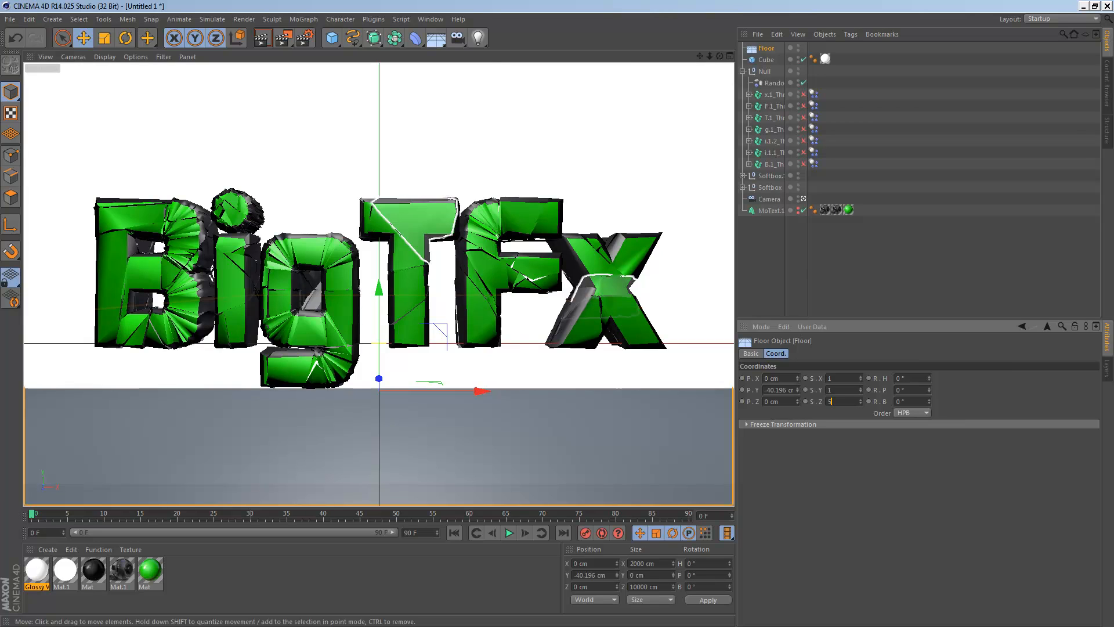
pyautogui.press('t')
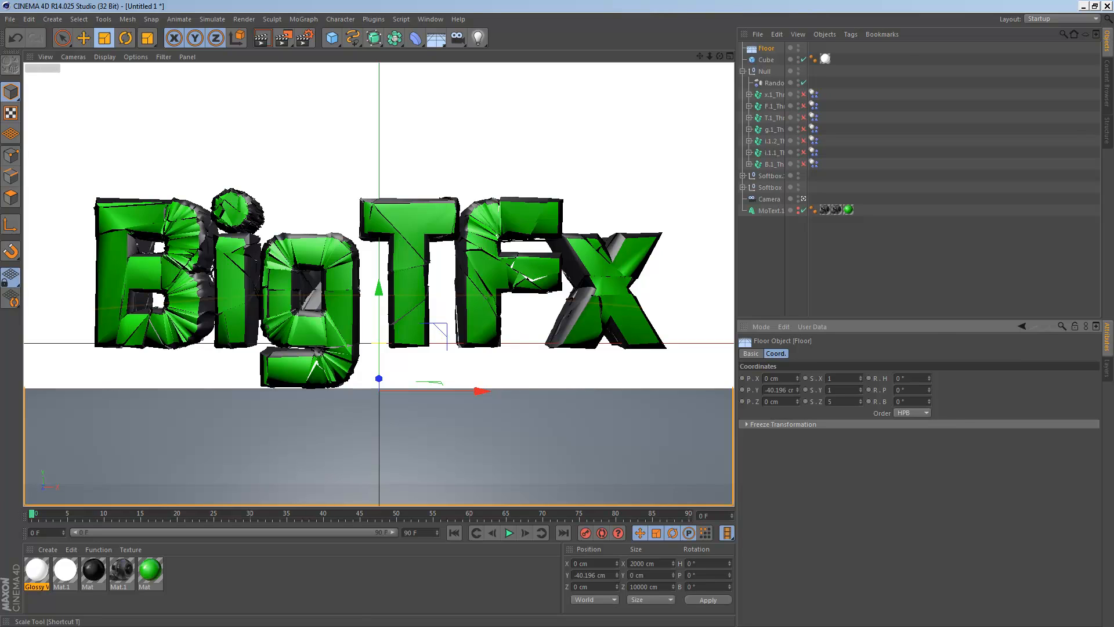
pyautogui.press('e')
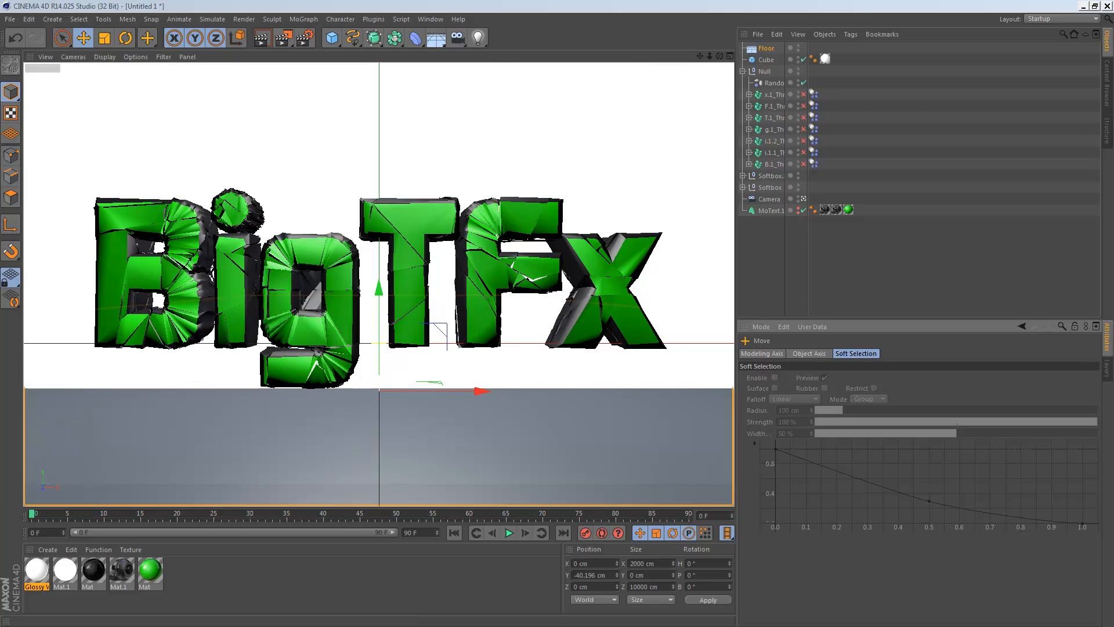
pyautogui.moveTo(379, 378); pyautogui.dragTo(379, 329)
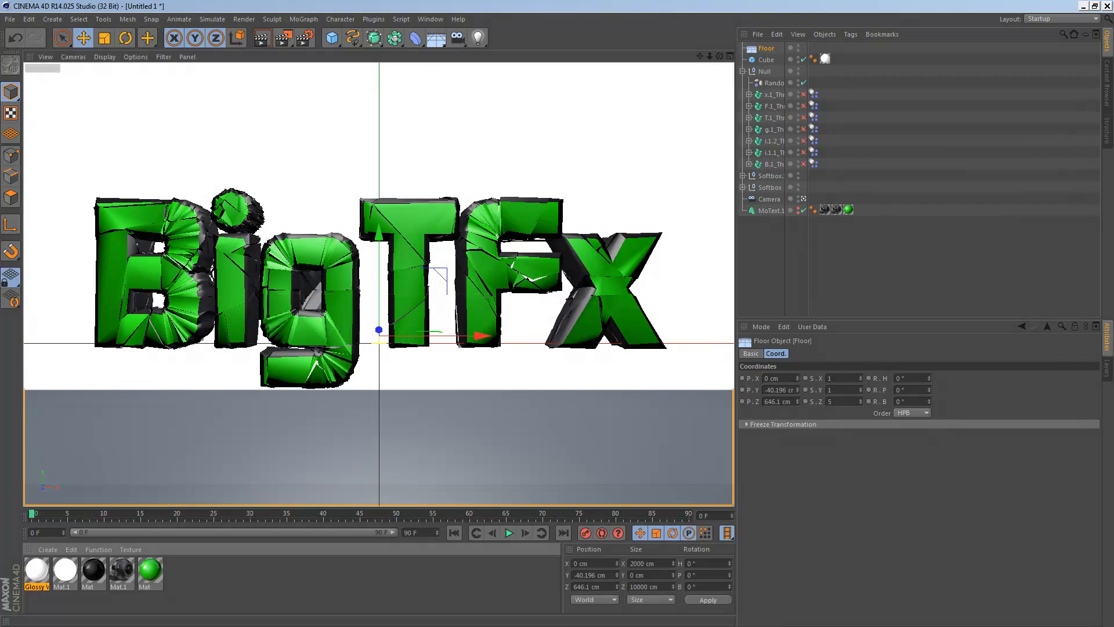
# Try the Glossy White material on the floor with its Z position set to 600.1 cm, and remove the material.
pyautogui.moveTo(36, 572); pyautogui.dragTo(766, 49)
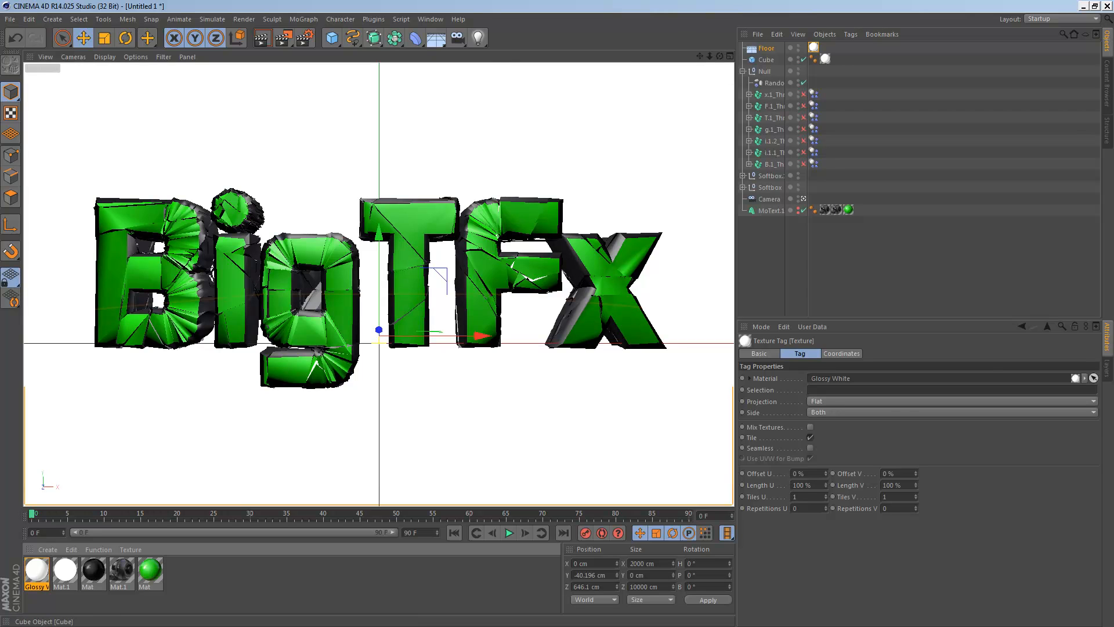
pyautogui.click(766, 48)
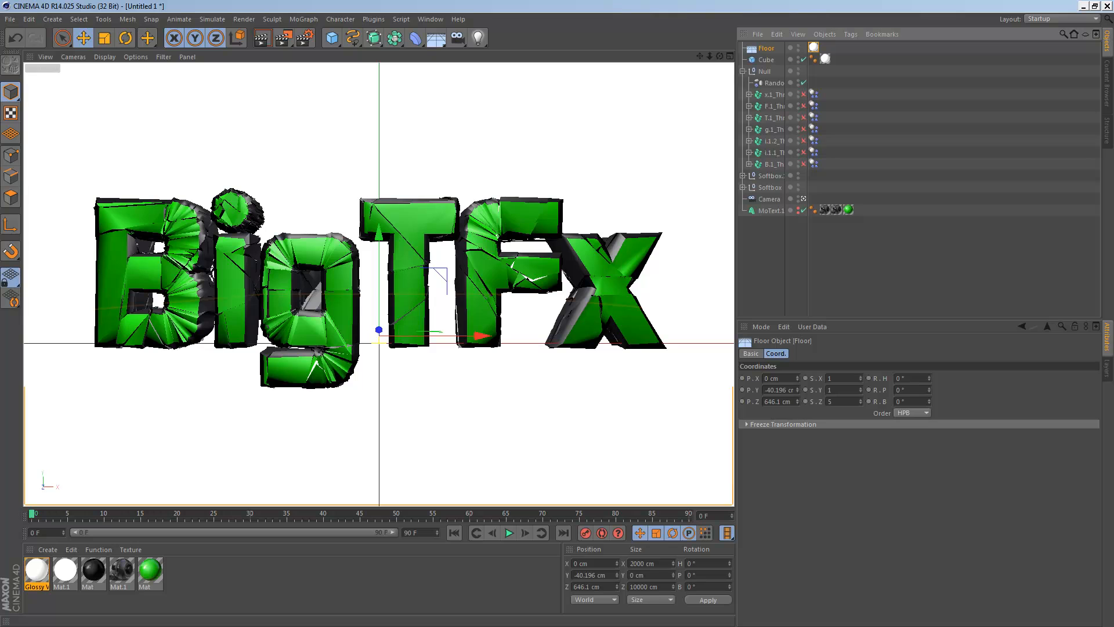
pyautogui.click(772, 402)
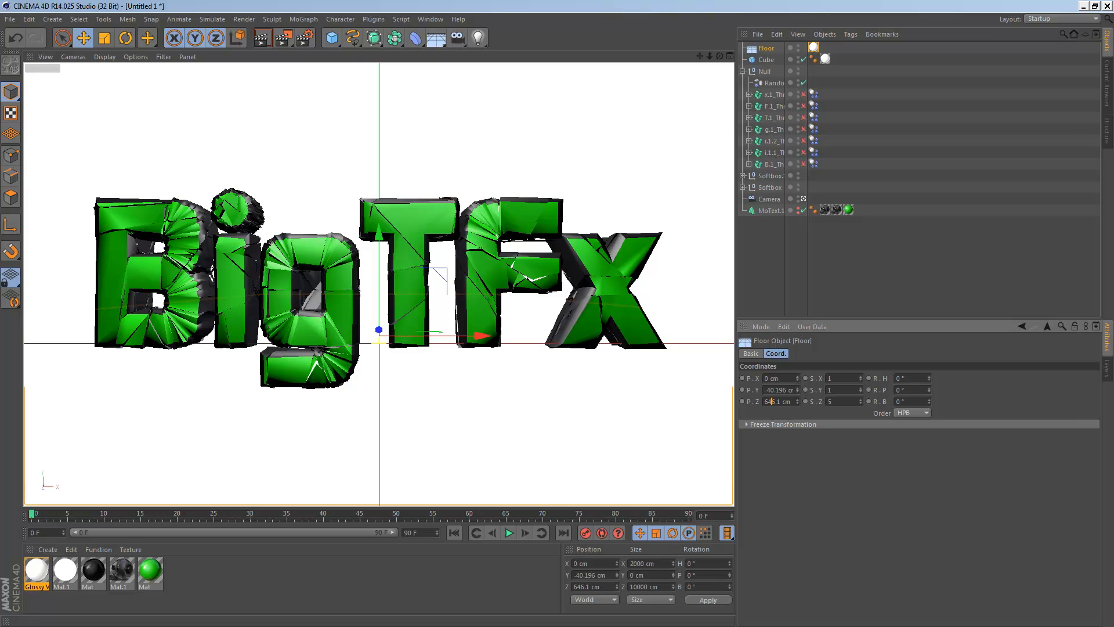
pyautogui.press('BackSpace')
pyautogui.press('Delete')
pyautogui.write('00')
pyautogui.press('Return')
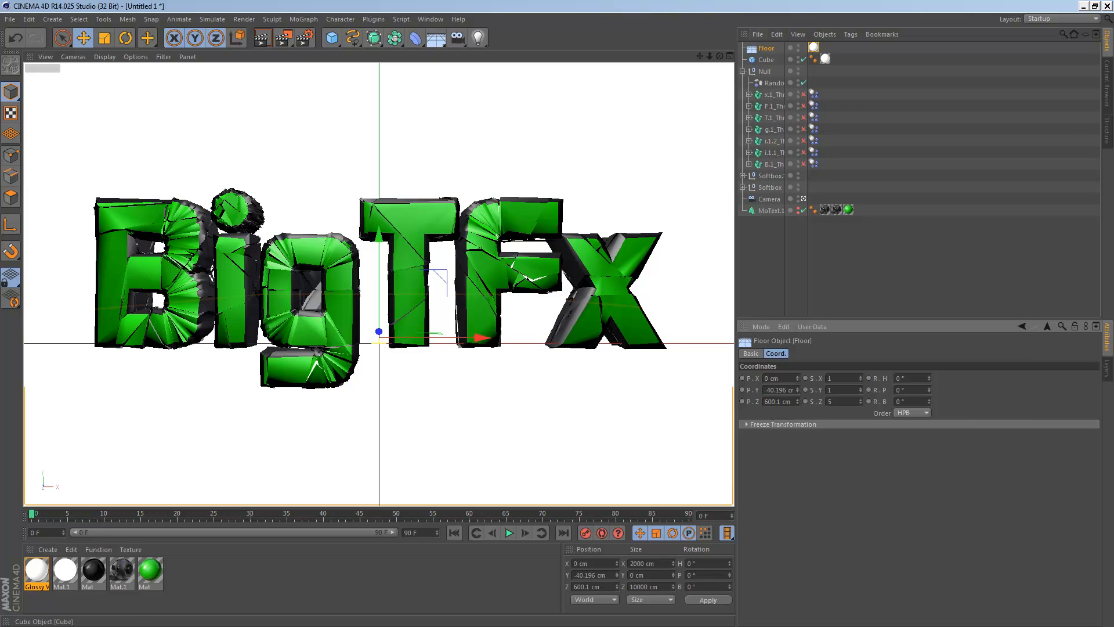
pyautogui.click(813, 48)
pyautogui.press('Delete')
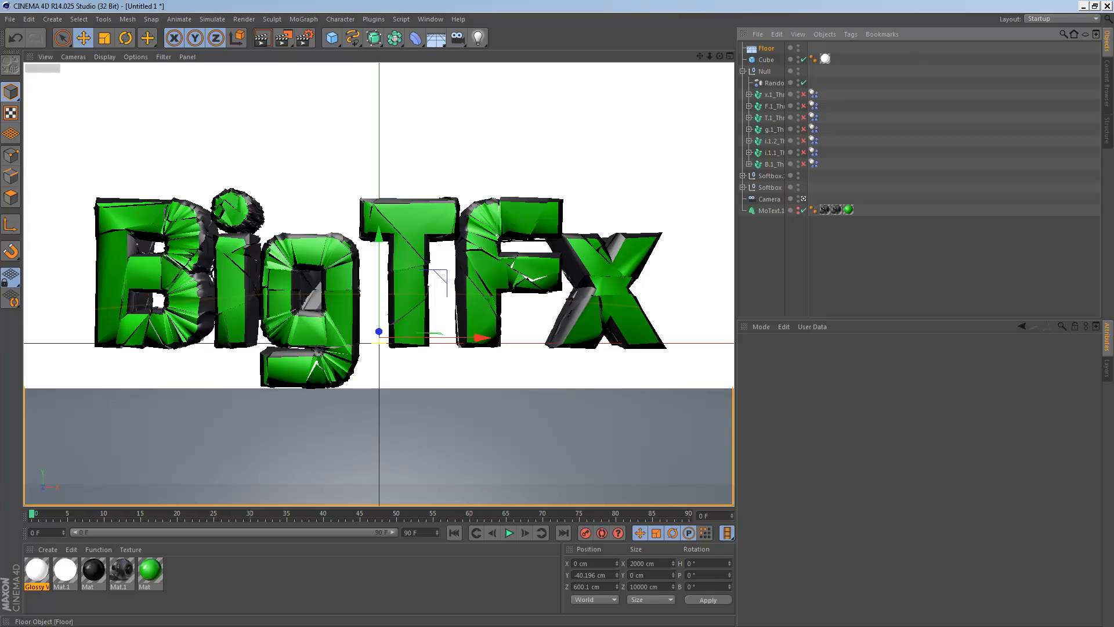
# Set the floor's Z position to 400.1 cm.
pyautogui.click(766, 48)
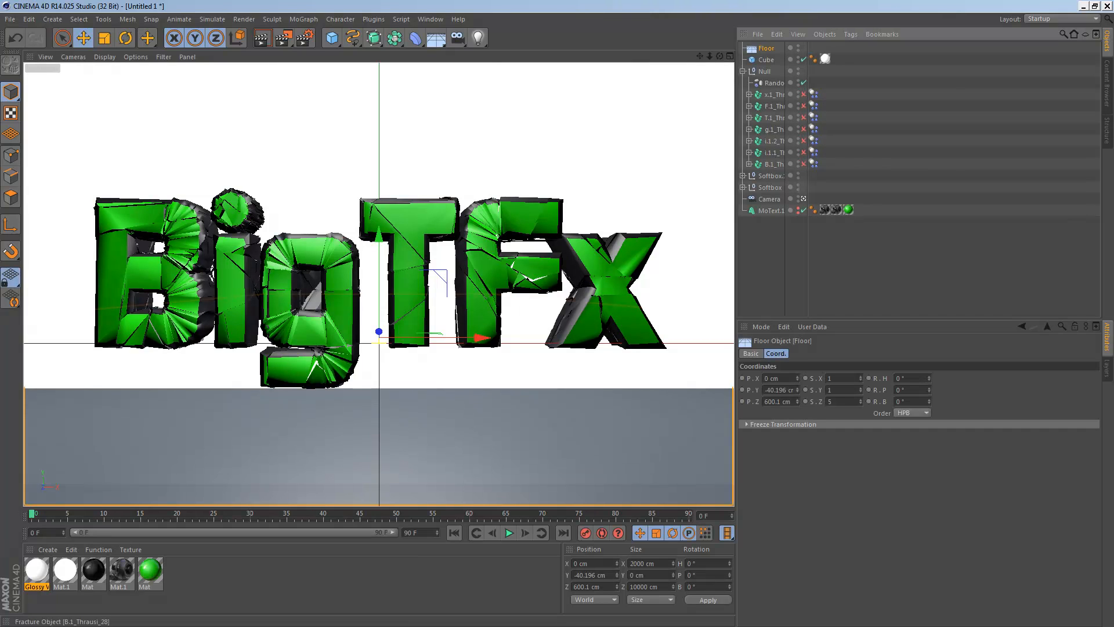
pyautogui.click(765, 401)
pyautogui.press('Delete')
pyautogui.press('Delete')
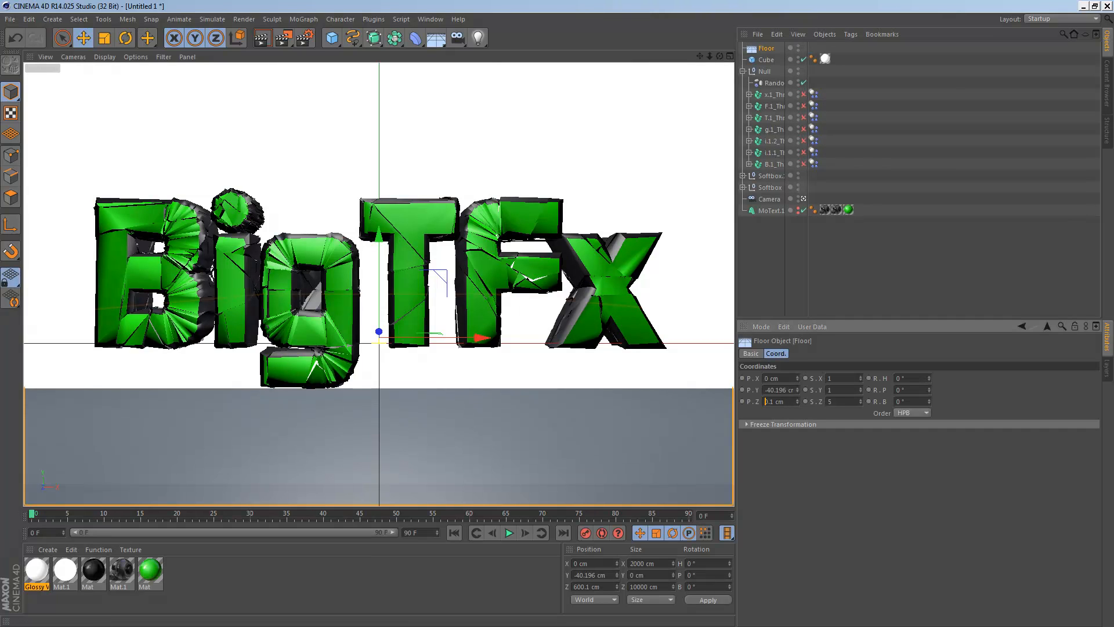
pyautogui.write('40')
pyautogui.press('Return')
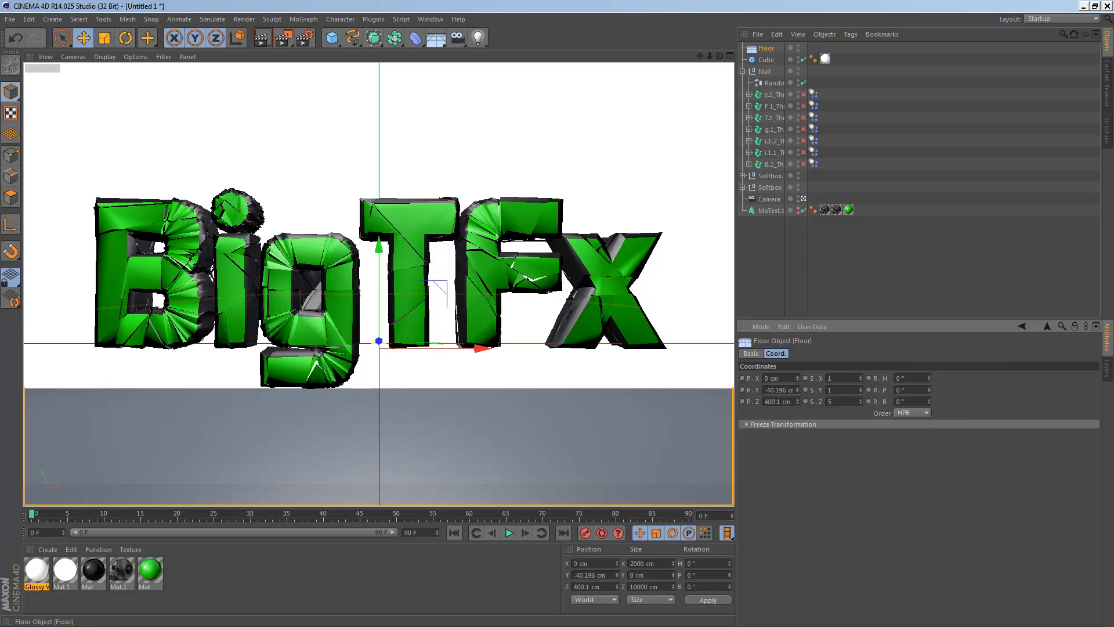
# Reorder the Floor below the MoText object and render the view with the Glossy White material applied to it.
pyautogui.moveTo(767, 49); pyautogui.dragTo(767, 217)
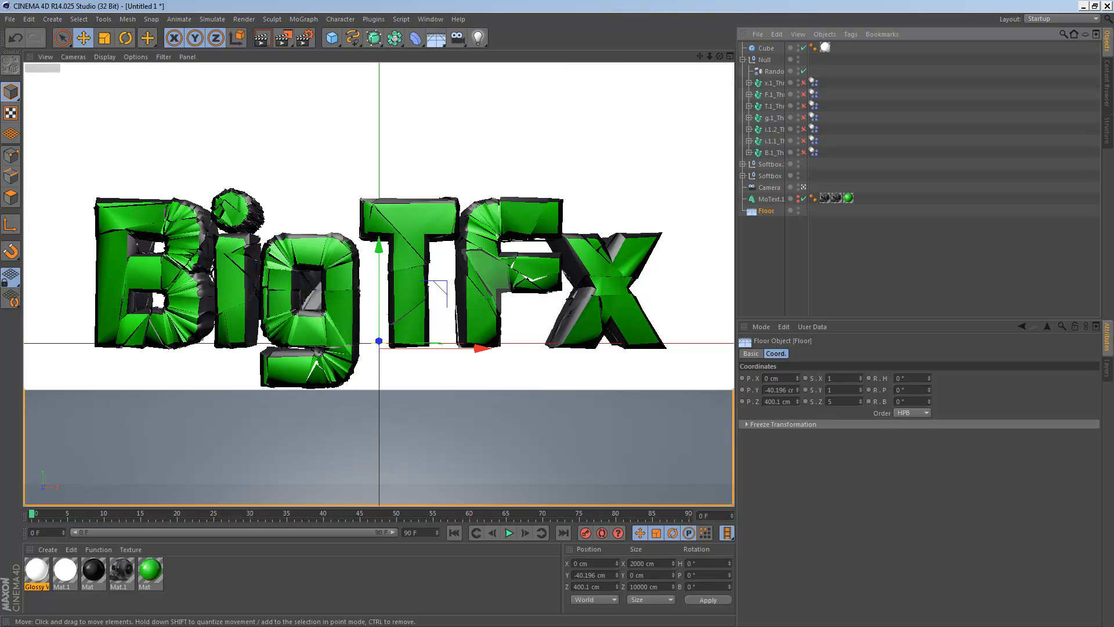
pyautogui.moveTo(36, 570); pyautogui.dragTo(380, 441)
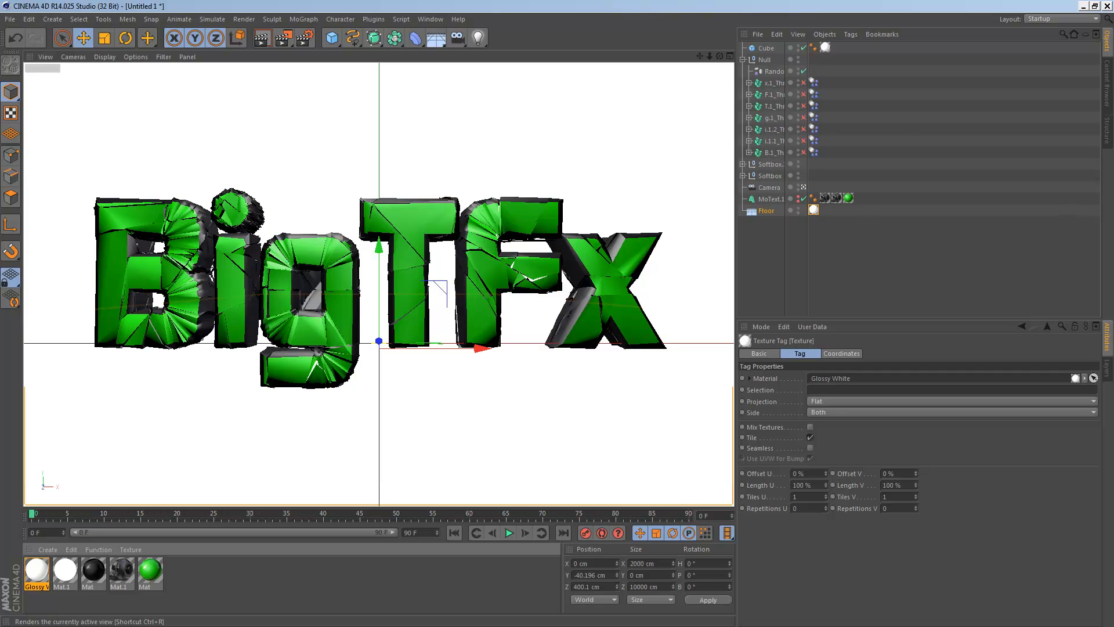
pyautogui.click(262, 38)
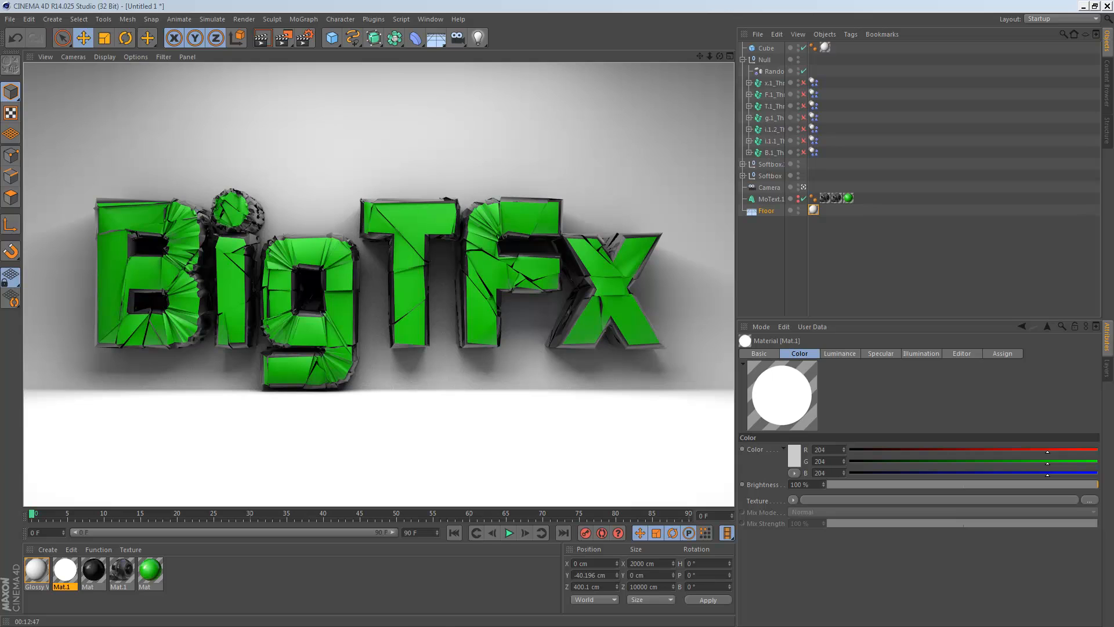
# Add a second cube with the default 200 cm size and open the Thrausi fracture plugin for it.
pyautogui.click(332, 38)
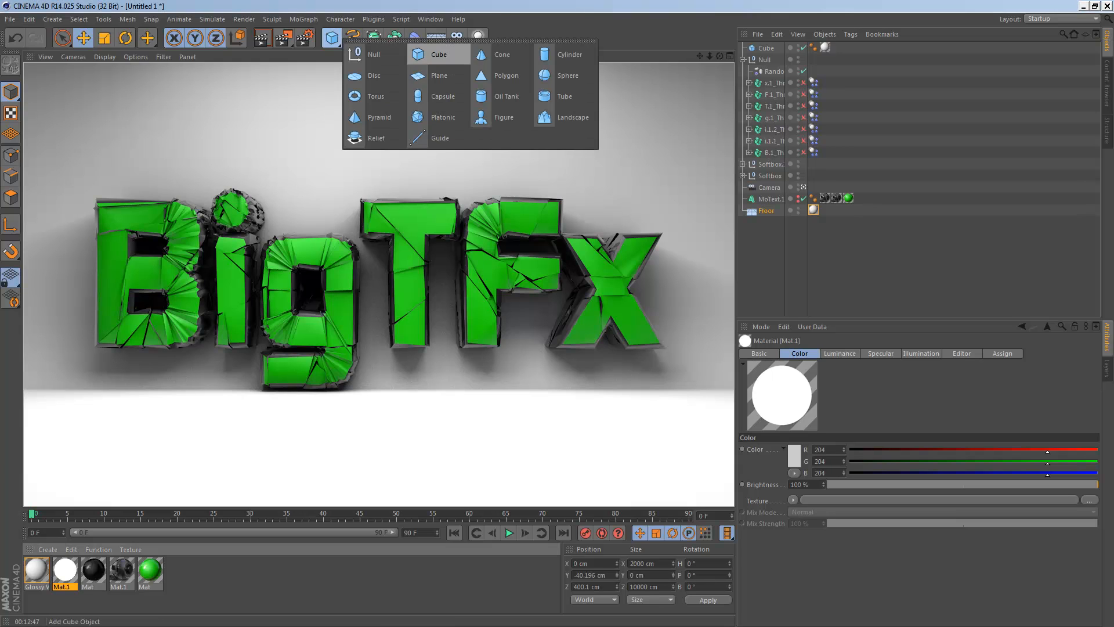
pyautogui.click(432, 54)
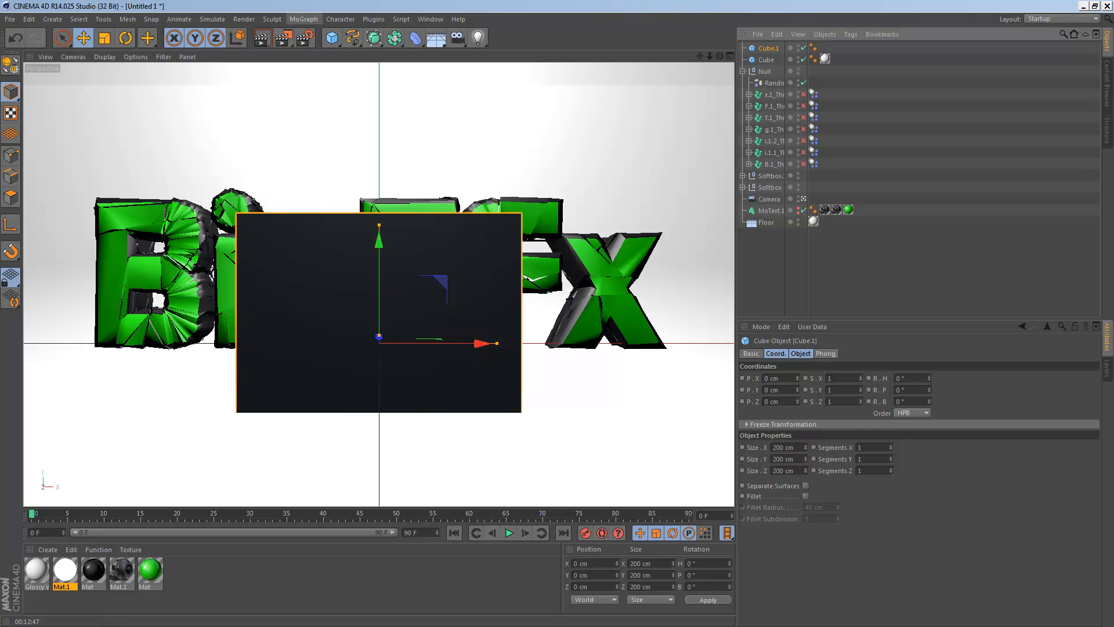
pyautogui.click(304, 19)
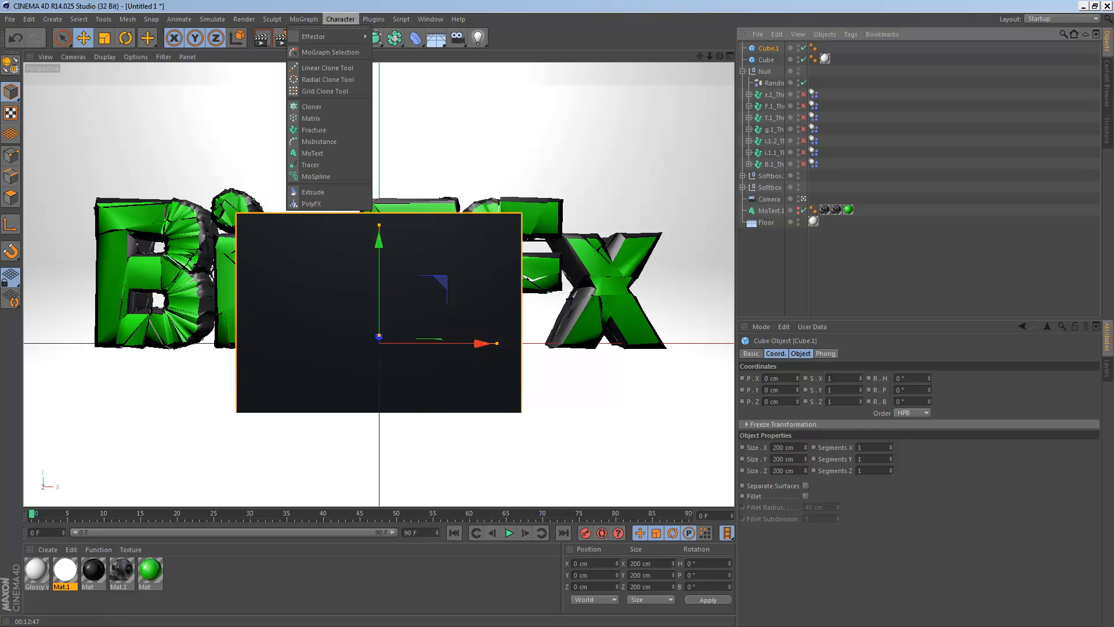
pyautogui.moveTo(406, 98)
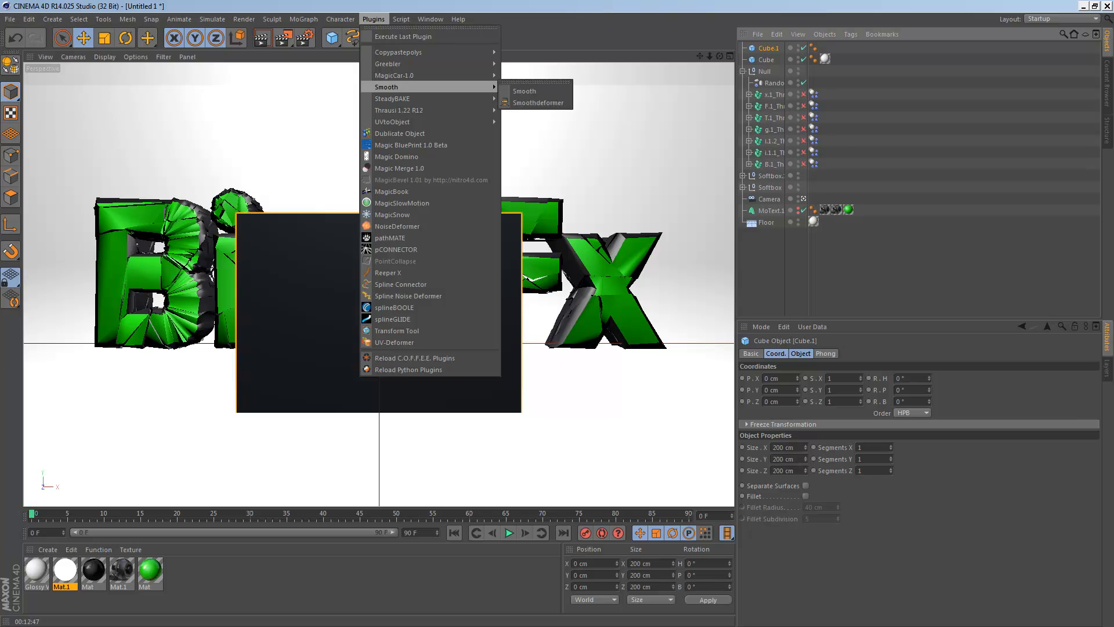
pyautogui.click(530, 114)
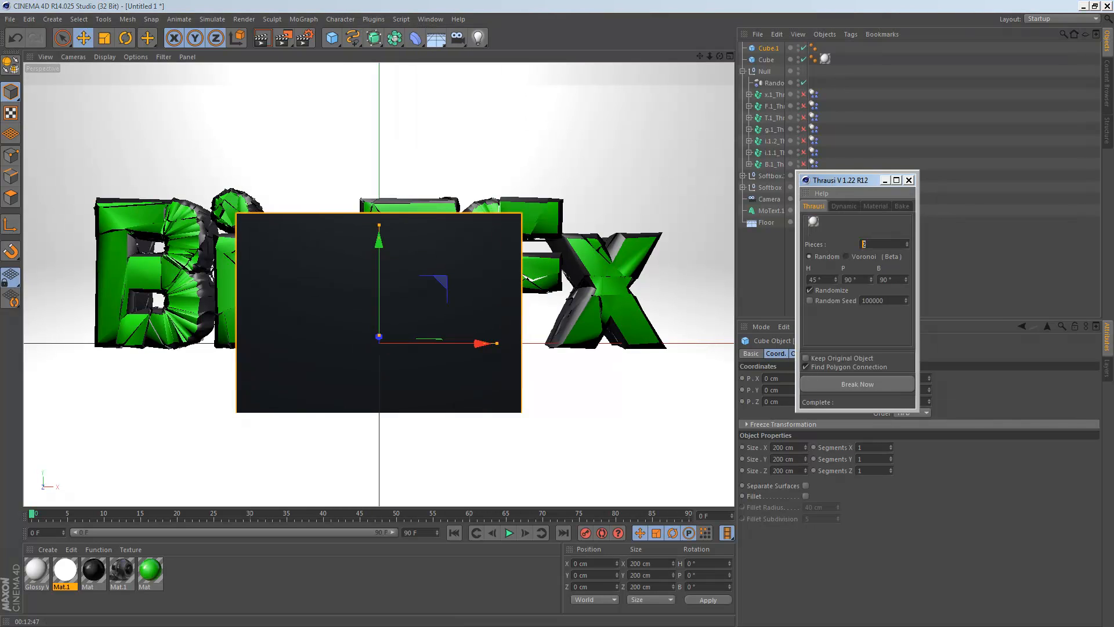
# Set Thrausi to break the new cube into 38 pieces and enable Random Seed.
pyautogui.write('0')
pyautogui.press('BackSpace')
pyautogui.press('BackSpace')
pyautogui.write('38')
pyautogui.click(810, 301)
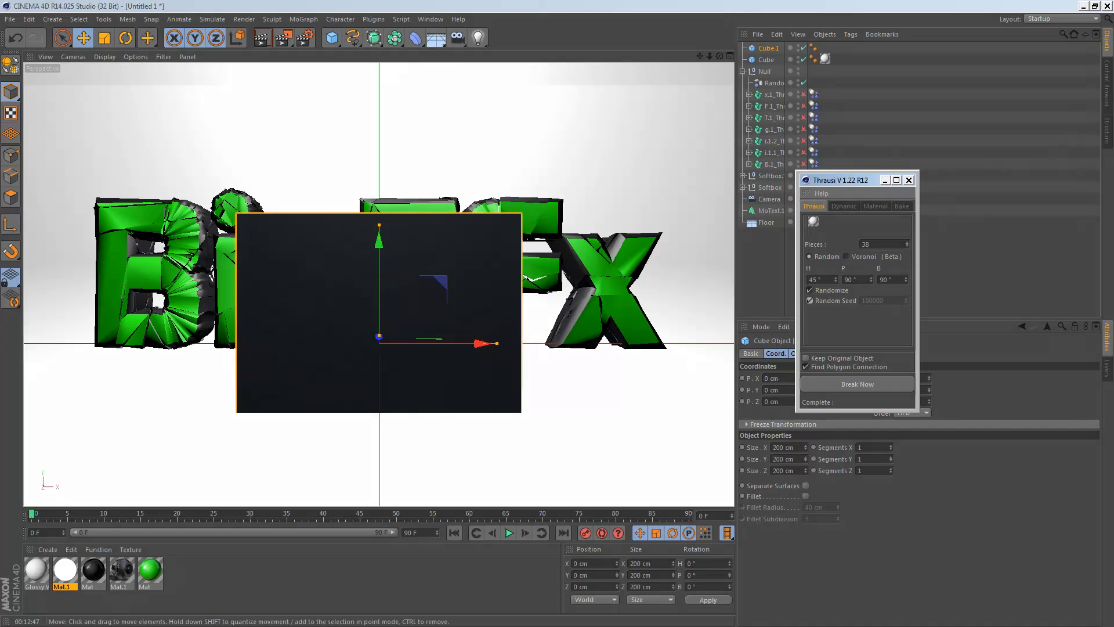
# Apply the green Mat material and two dark Mat.1 materials to the new cube, with the green tag last in the order.
pyautogui.moveTo(841, 179); pyautogui.dragTo(831, 306)
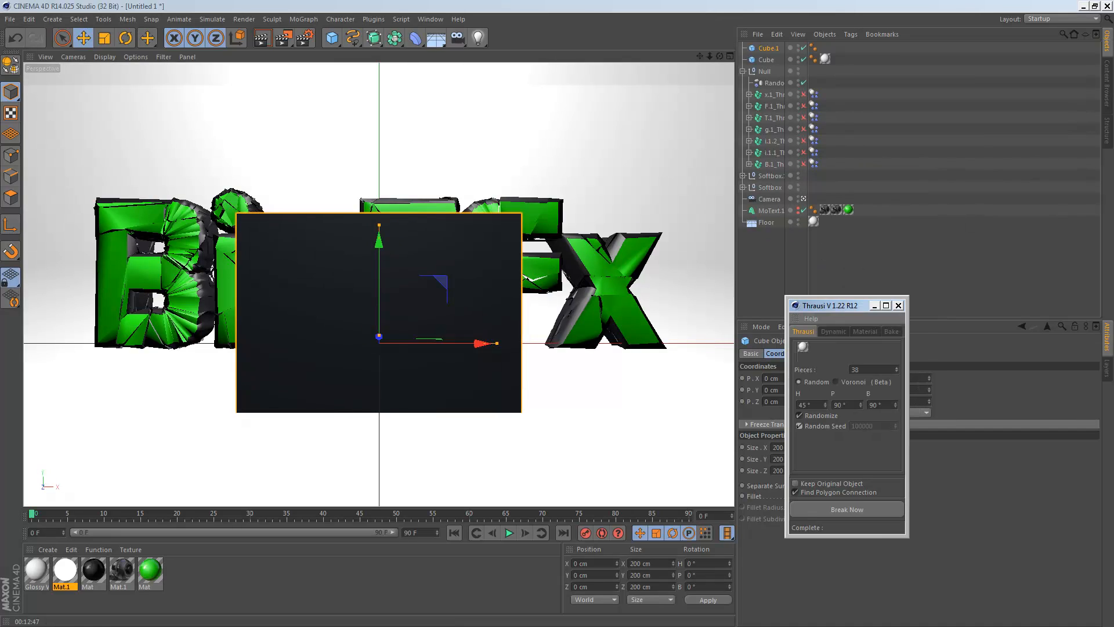
pyautogui.doubleClick(848, 209)
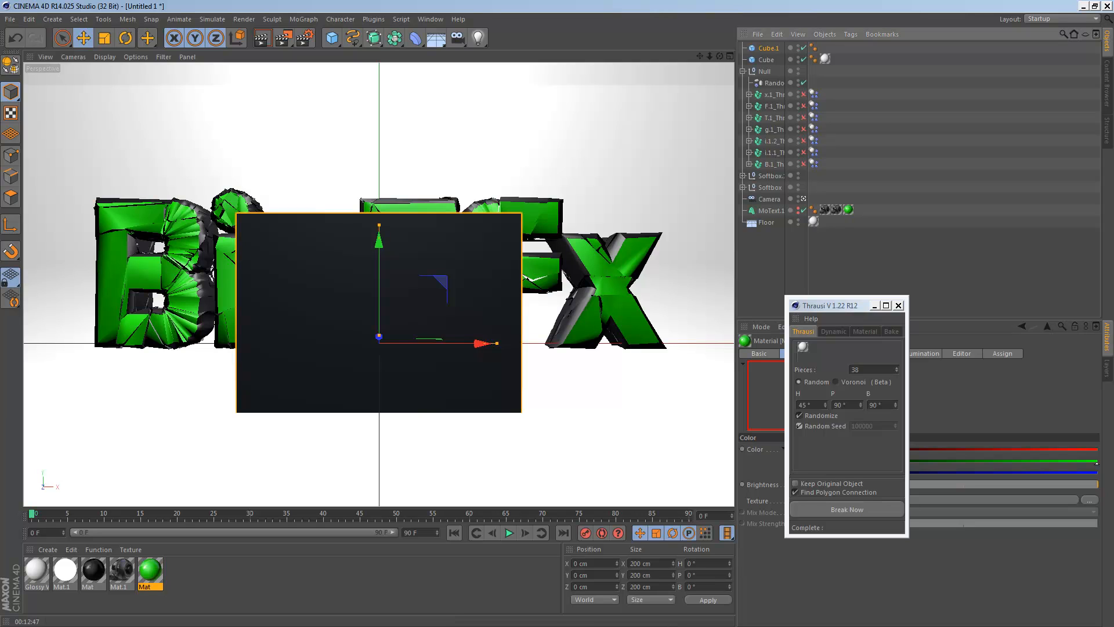
pyautogui.moveTo(150, 570); pyautogui.dragTo(378, 313)
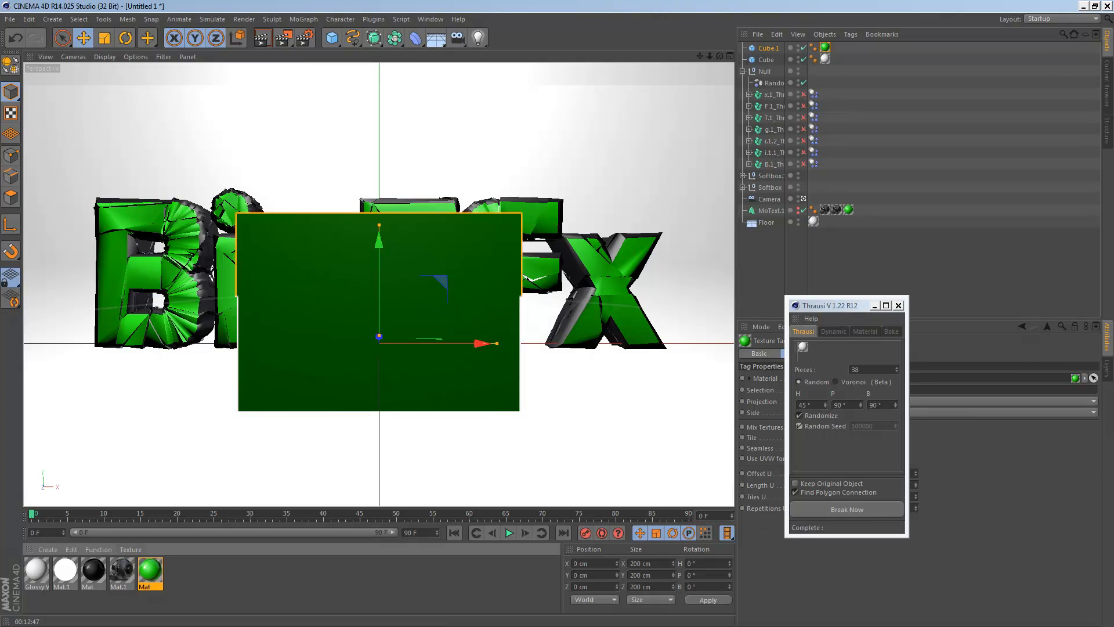
pyautogui.moveTo(121, 570); pyautogui.dragTo(378, 313)
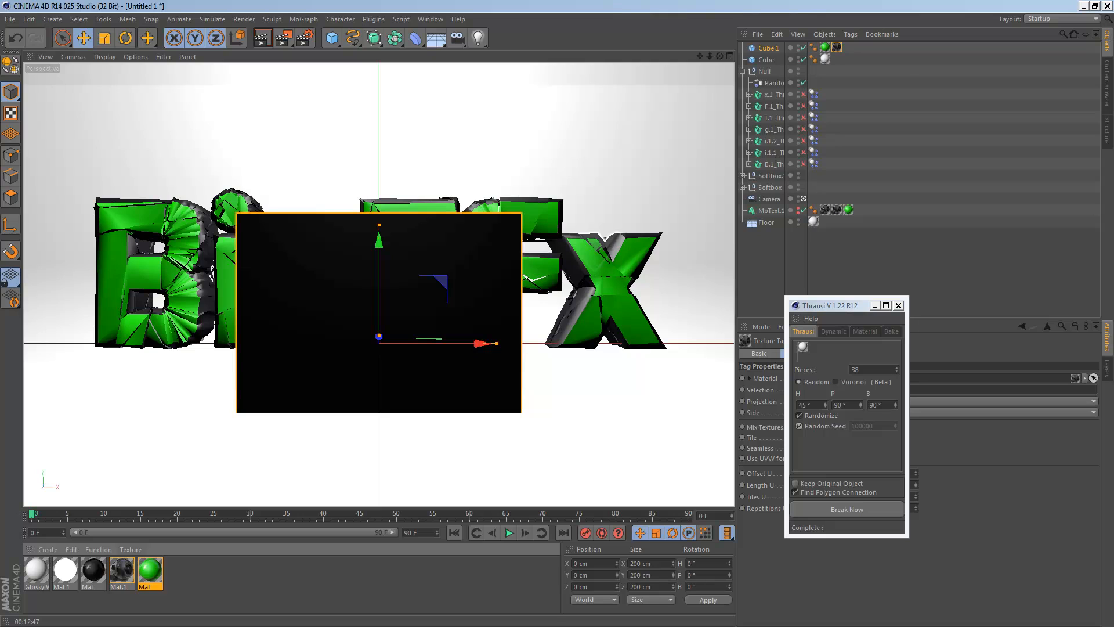
pyautogui.moveTo(122, 571); pyautogui.dragTo(852, 47)
pyautogui.click(825, 47)
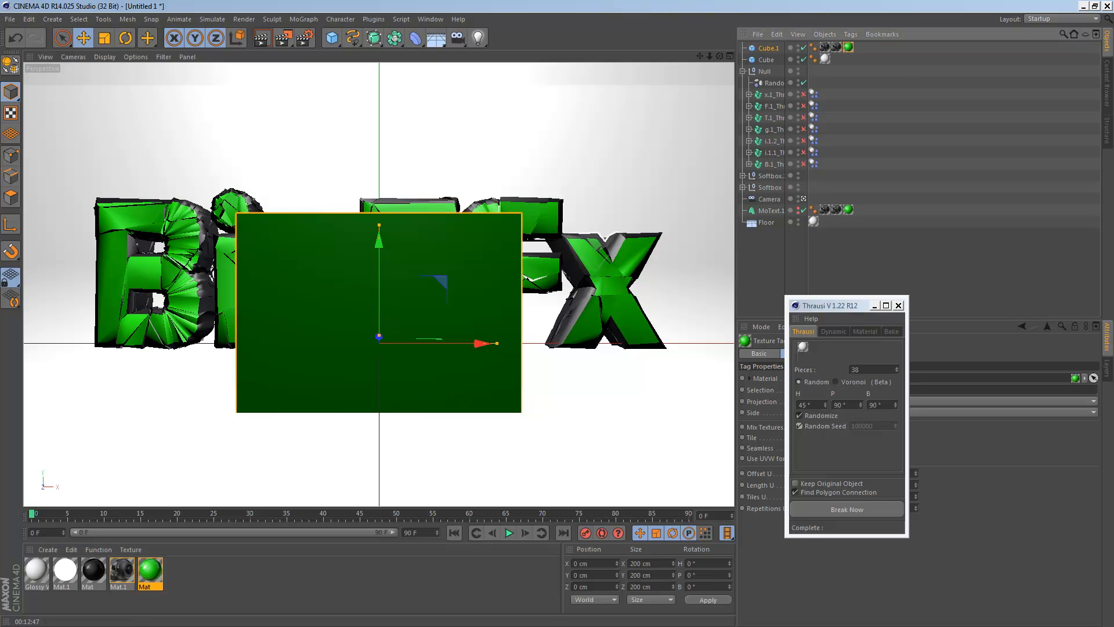
# Restrict the new cube's green Mat tag to selection C1 and its first dark Mat.1 tag to selection R1.
pyautogui.moveTo(835, 305); pyautogui.dragTo(642, 343)
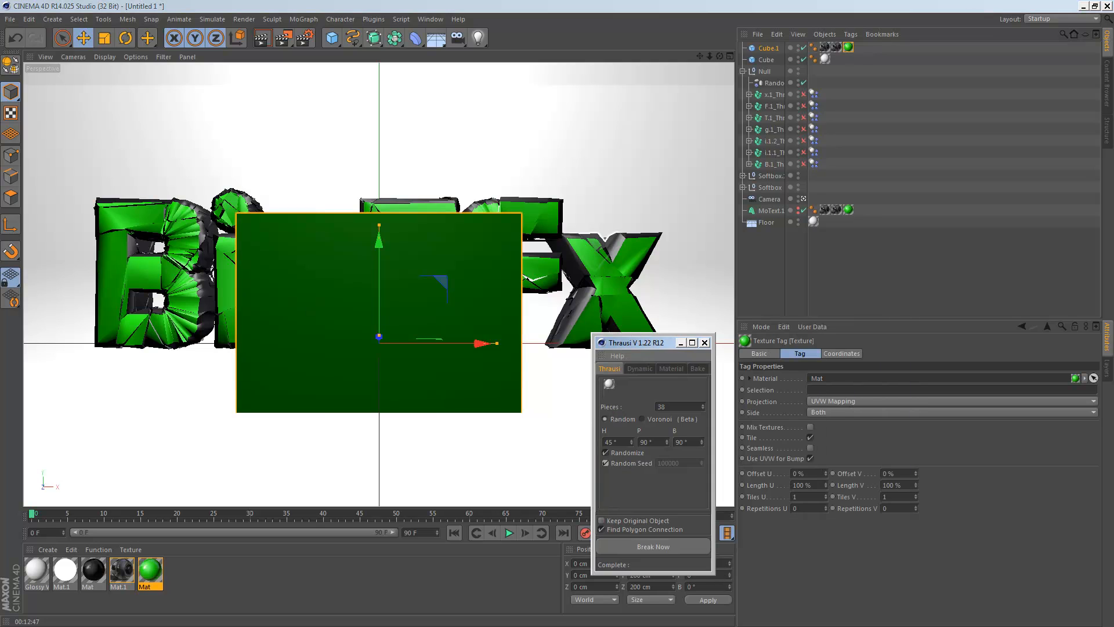
pyautogui.write('C1')
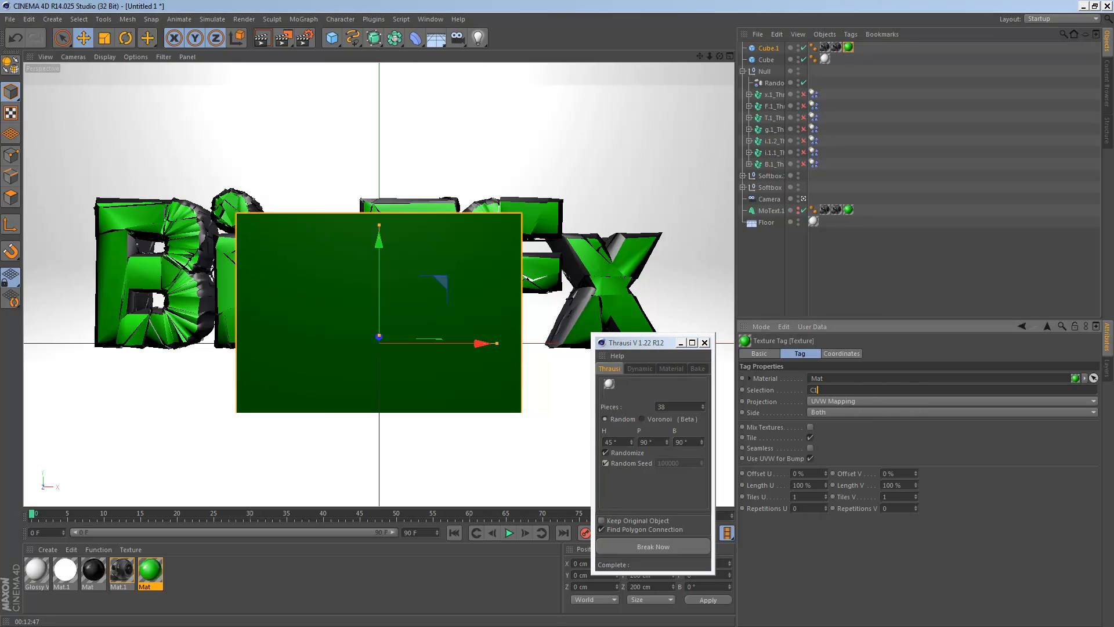
pyautogui.click(824, 47)
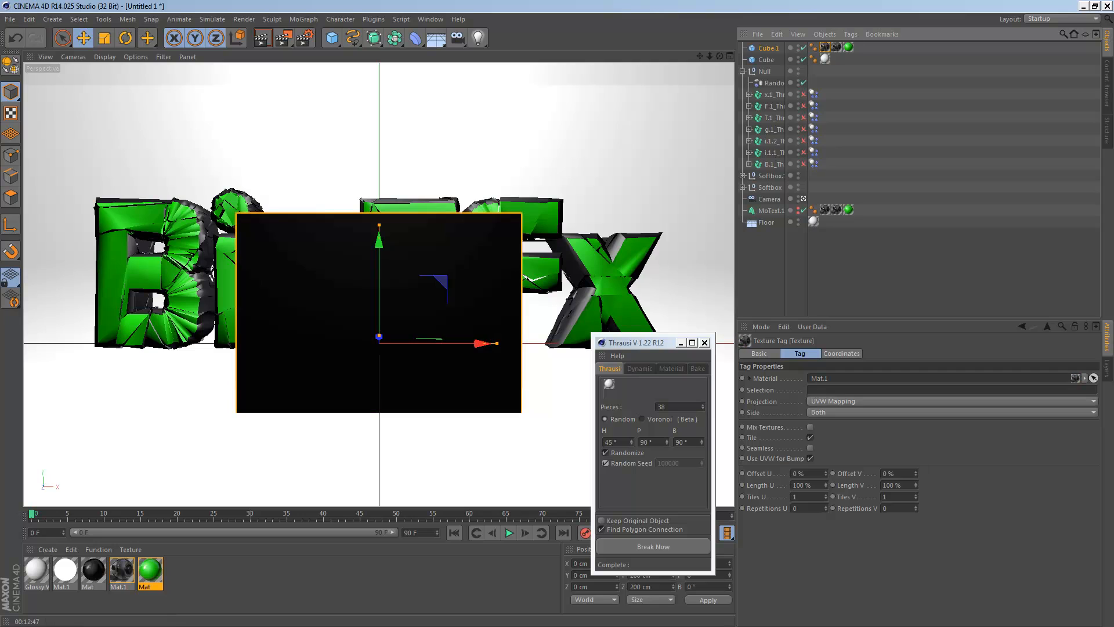
pyautogui.click(812, 389)
pyautogui.write('R1')
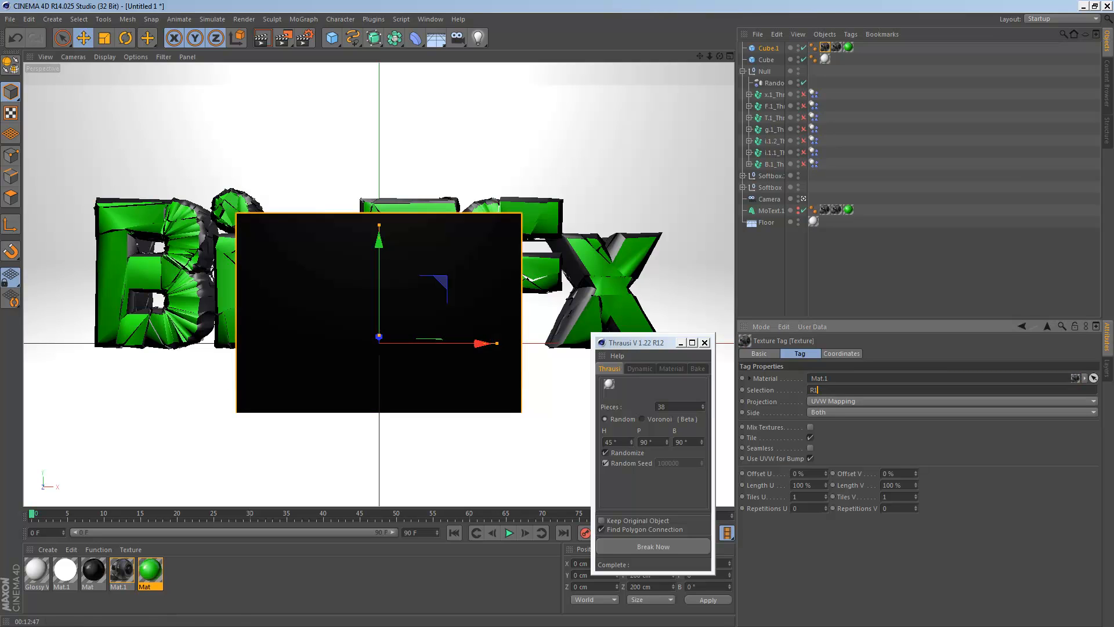
pyautogui.press('Return')
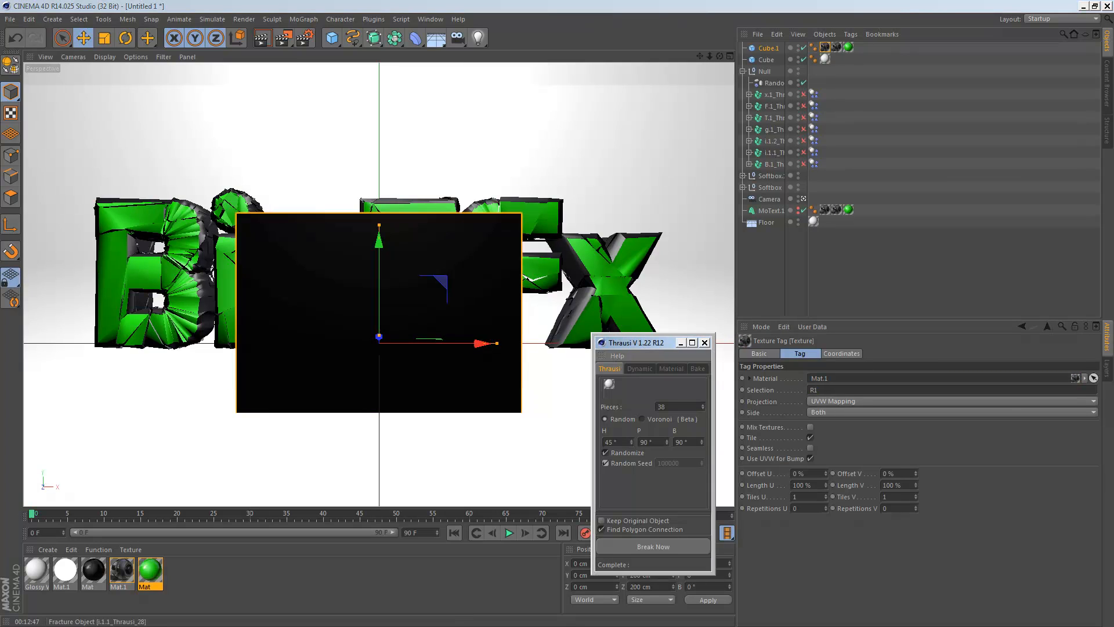
# Break the textured new cube into fragments with Thrausi.
pyautogui.click(767, 48)
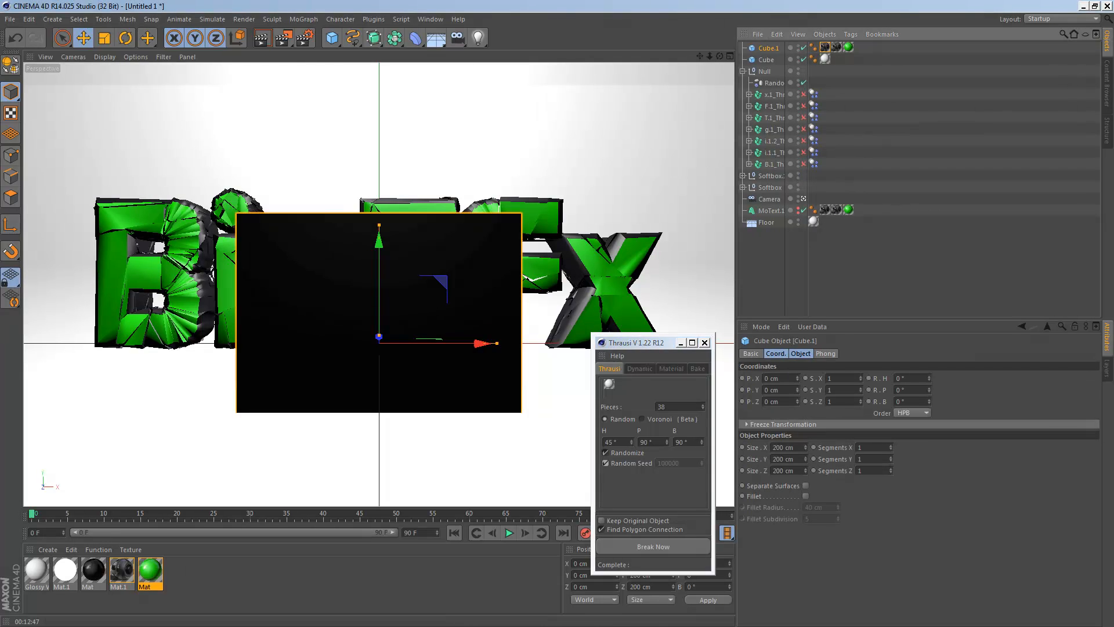
pyautogui.click(652, 547)
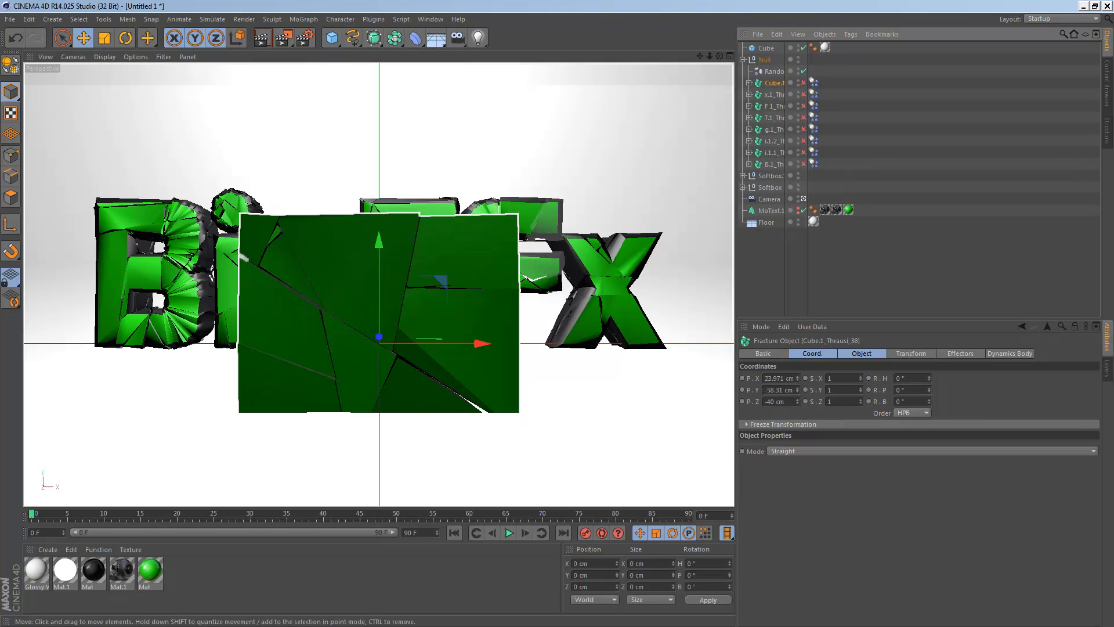
# Set the Random effector's strength to 34%, its falloff weight to 19% and its falloff scale to 31%.
pyautogui.click(774, 70)
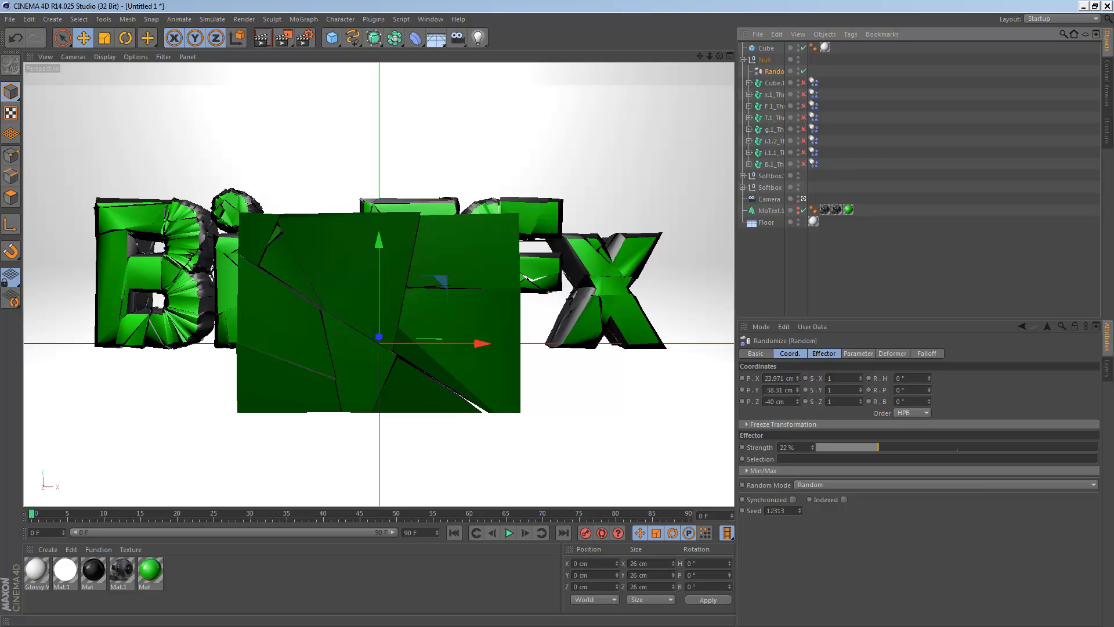
pyautogui.click(824, 354)
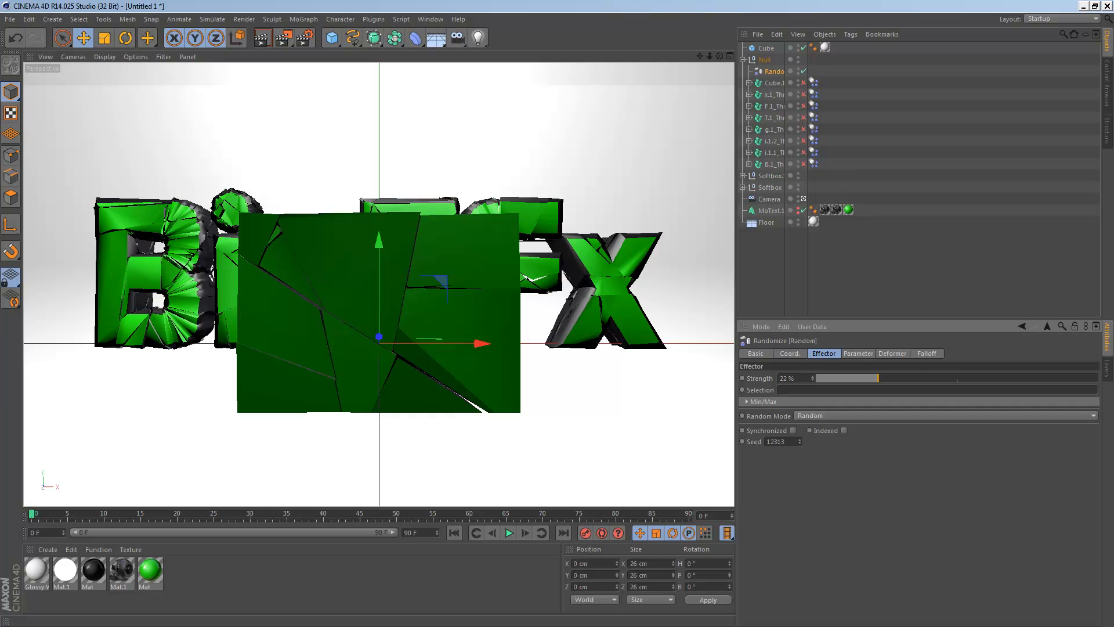
pyautogui.moveTo(878, 377); pyautogui.dragTo(913, 378)
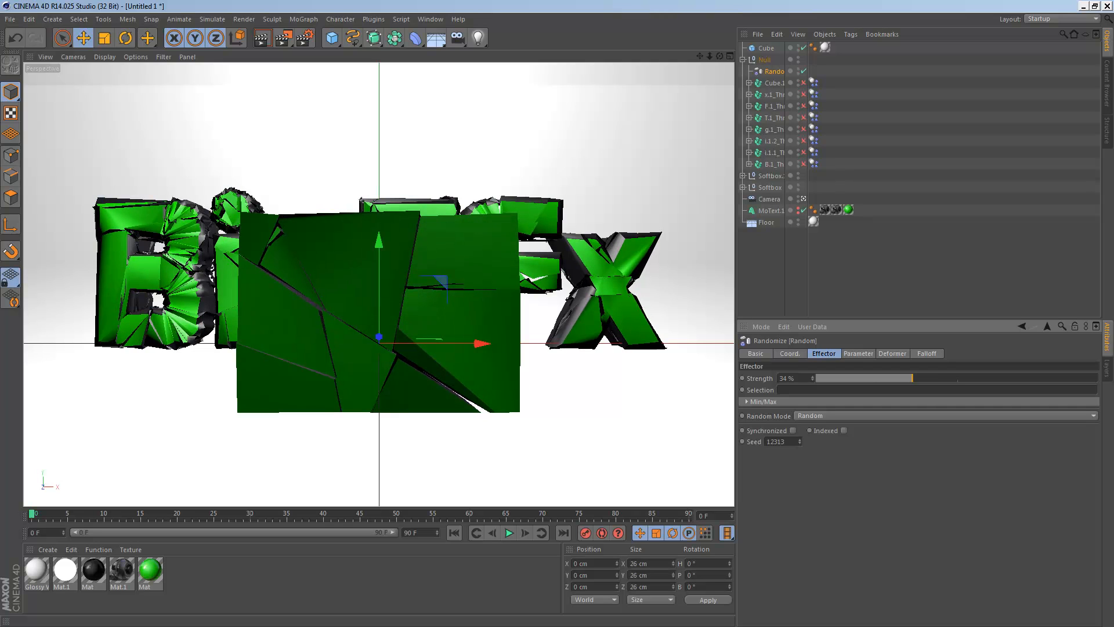
pyautogui.click(927, 353)
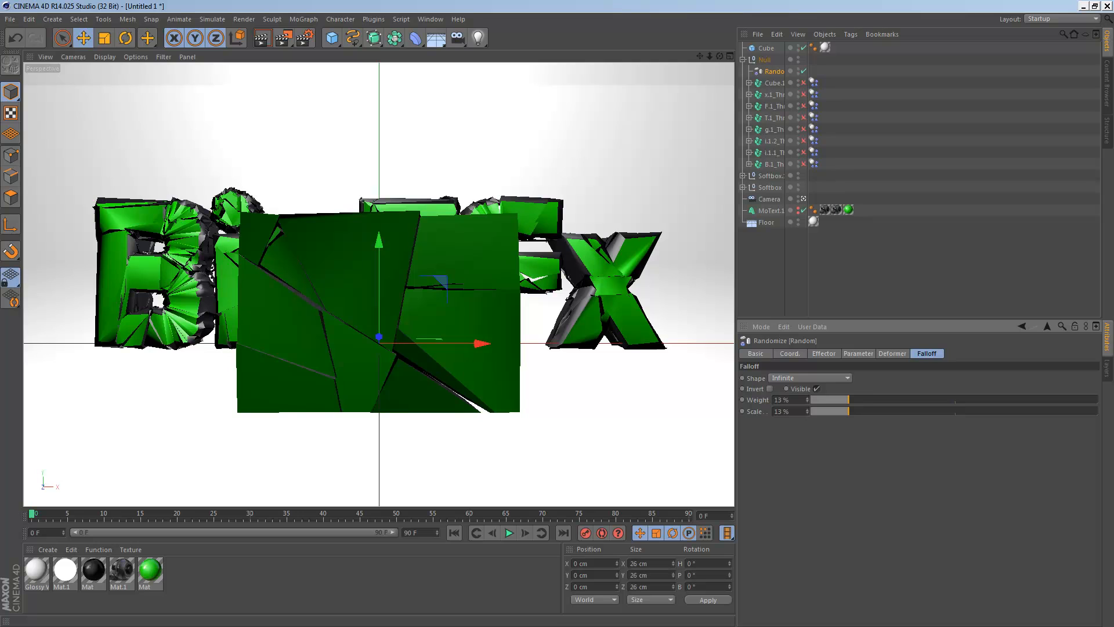
pyautogui.moveTo(848, 399); pyautogui.dragTo(900, 411)
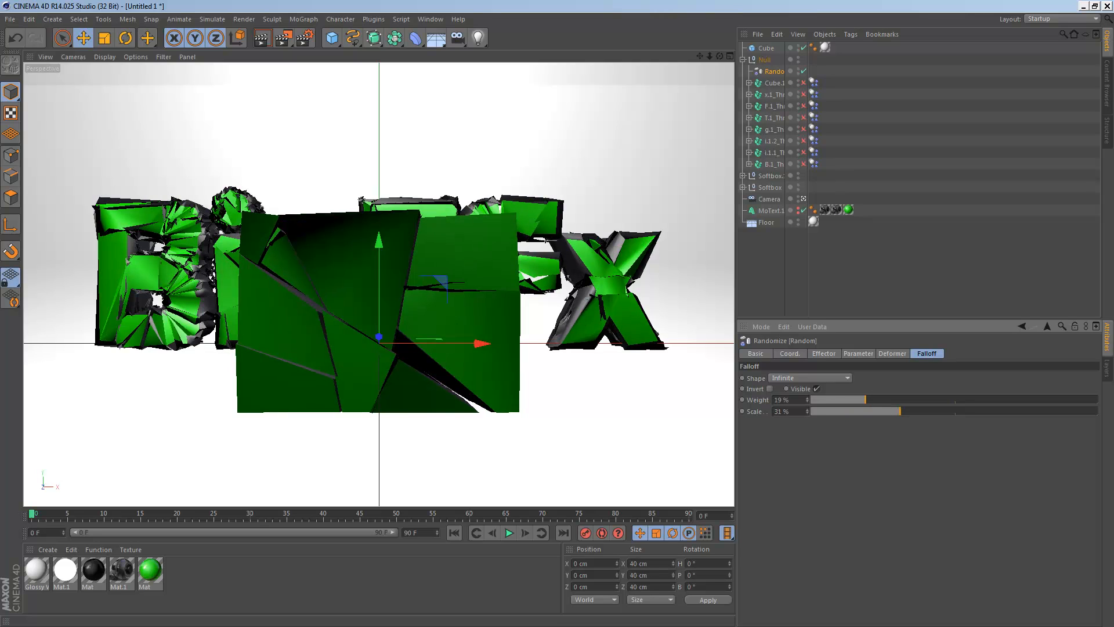